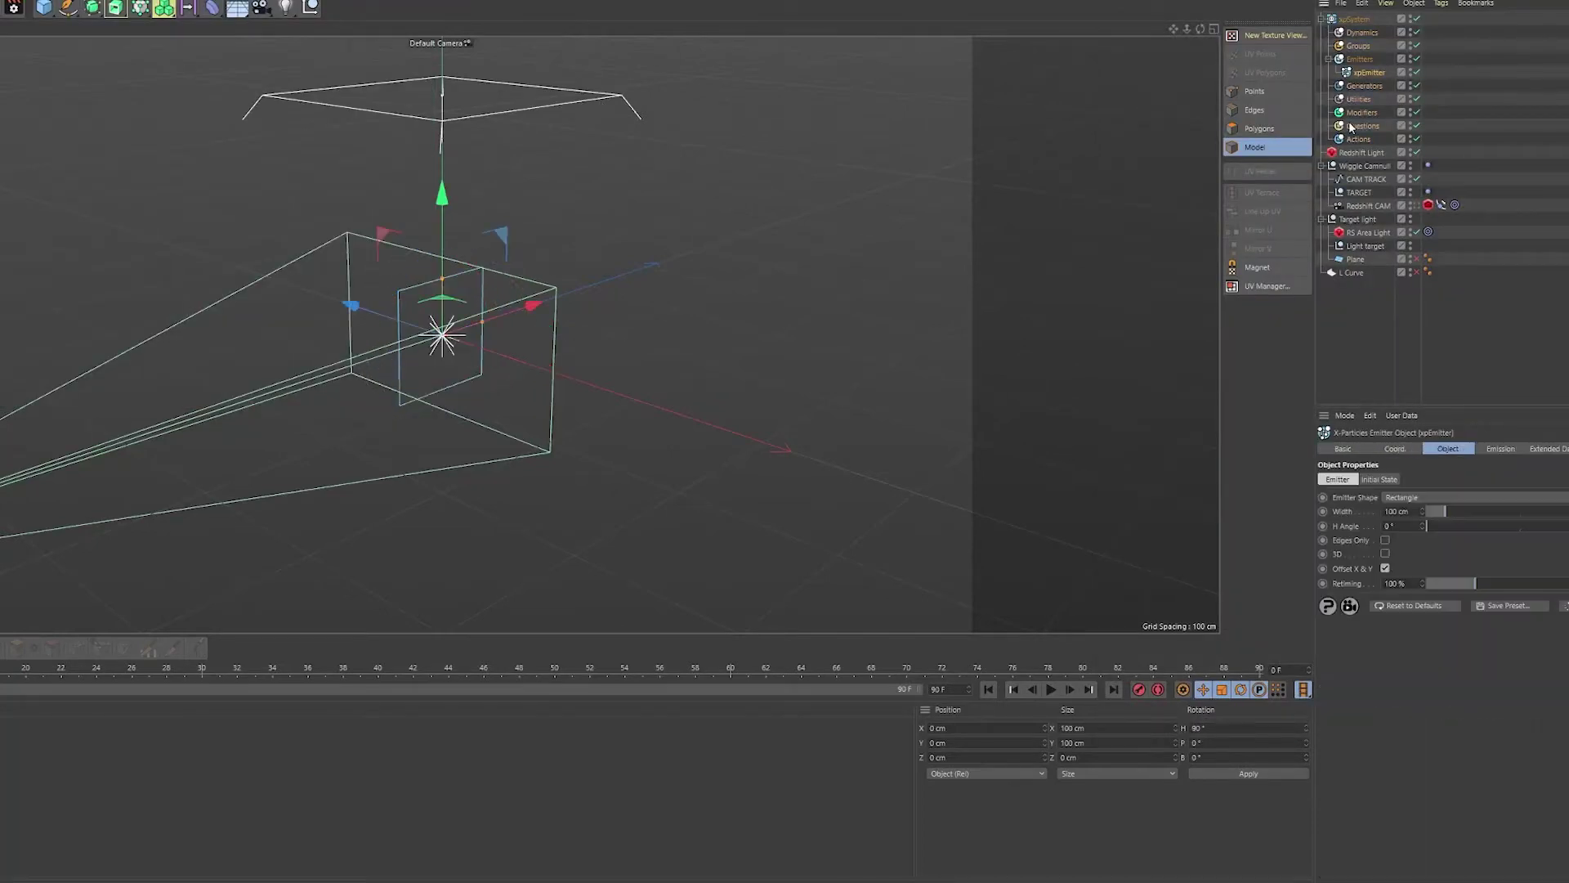
# Move the duplicated xpEmitter to the opposite side at X -289.7 cm.
pyautogui.moveTo(667, 385); pyautogui.dragTo(1042, 257)
pyautogui.keyDown('ctrl'); pyautogui.moveTo(100, 317); pyautogui.dragTo(128, 317); pyautogui.keyUp('ctrl')
pyautogui.click(1396, 449)
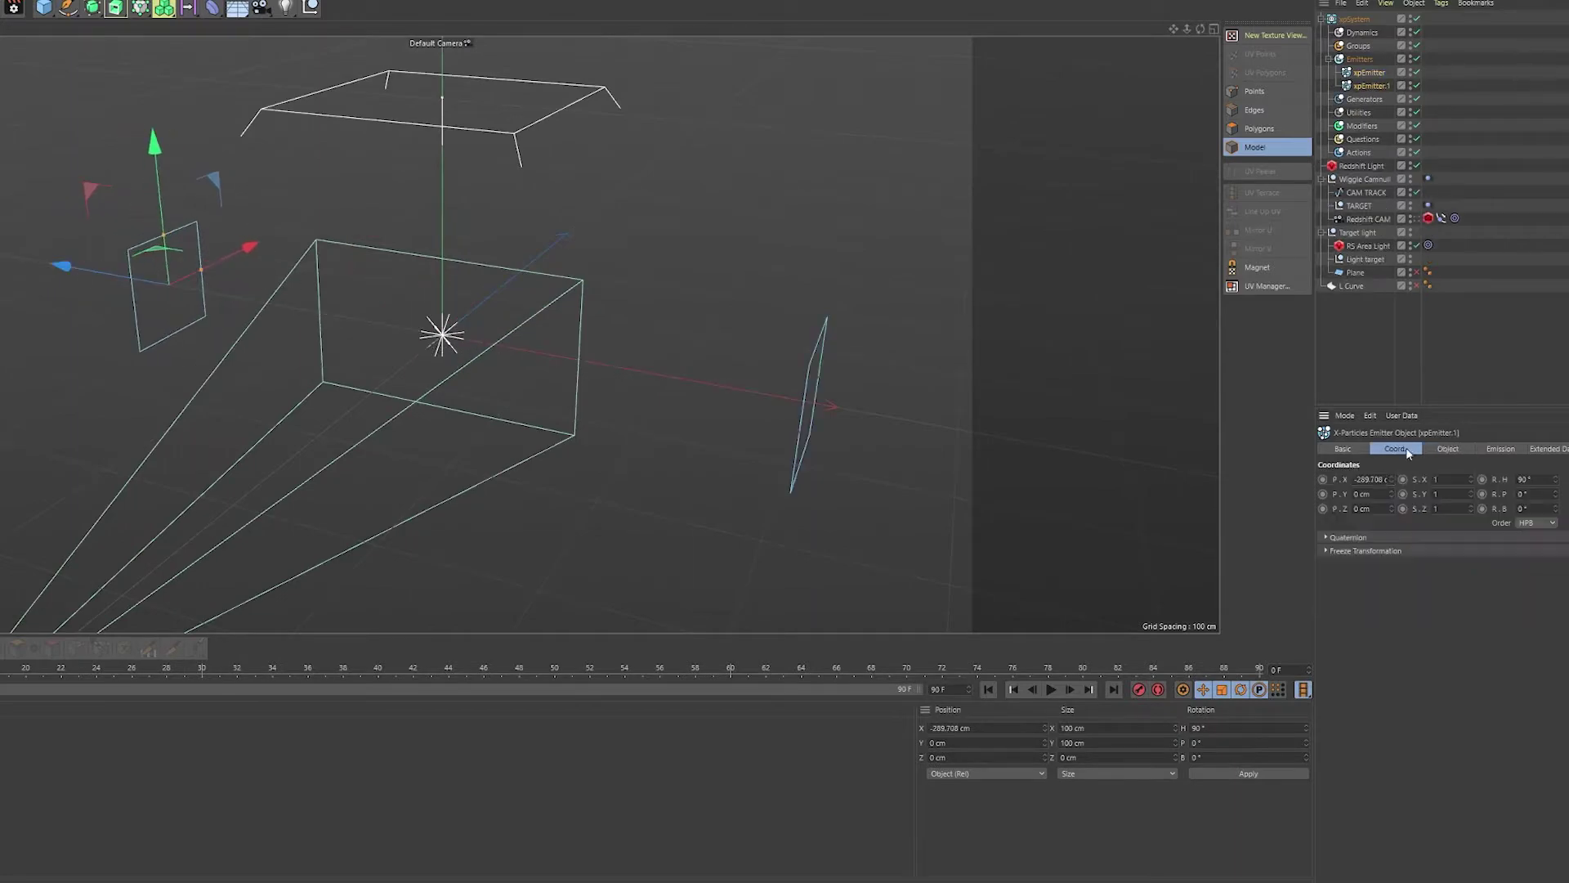
# Add xpFluidFX and an xpFluidFLIP domain with Sticky Objects enabled, then replay the simulation.
pyautogui.click(1361, 32)
pyautogui.press('F8')
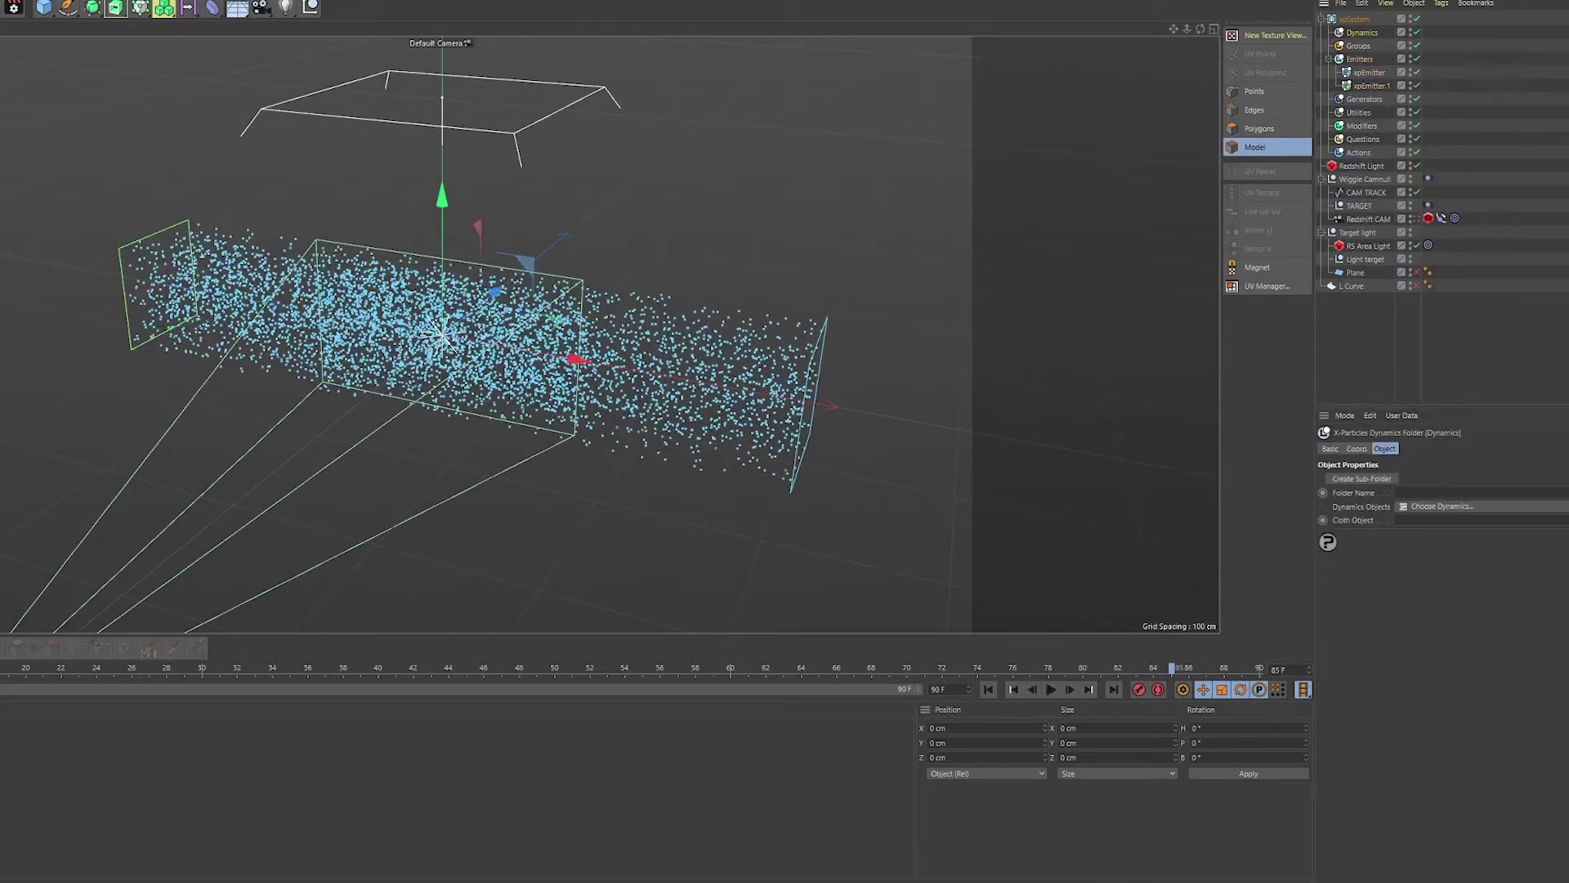
pyautogui.click(1463, 667)
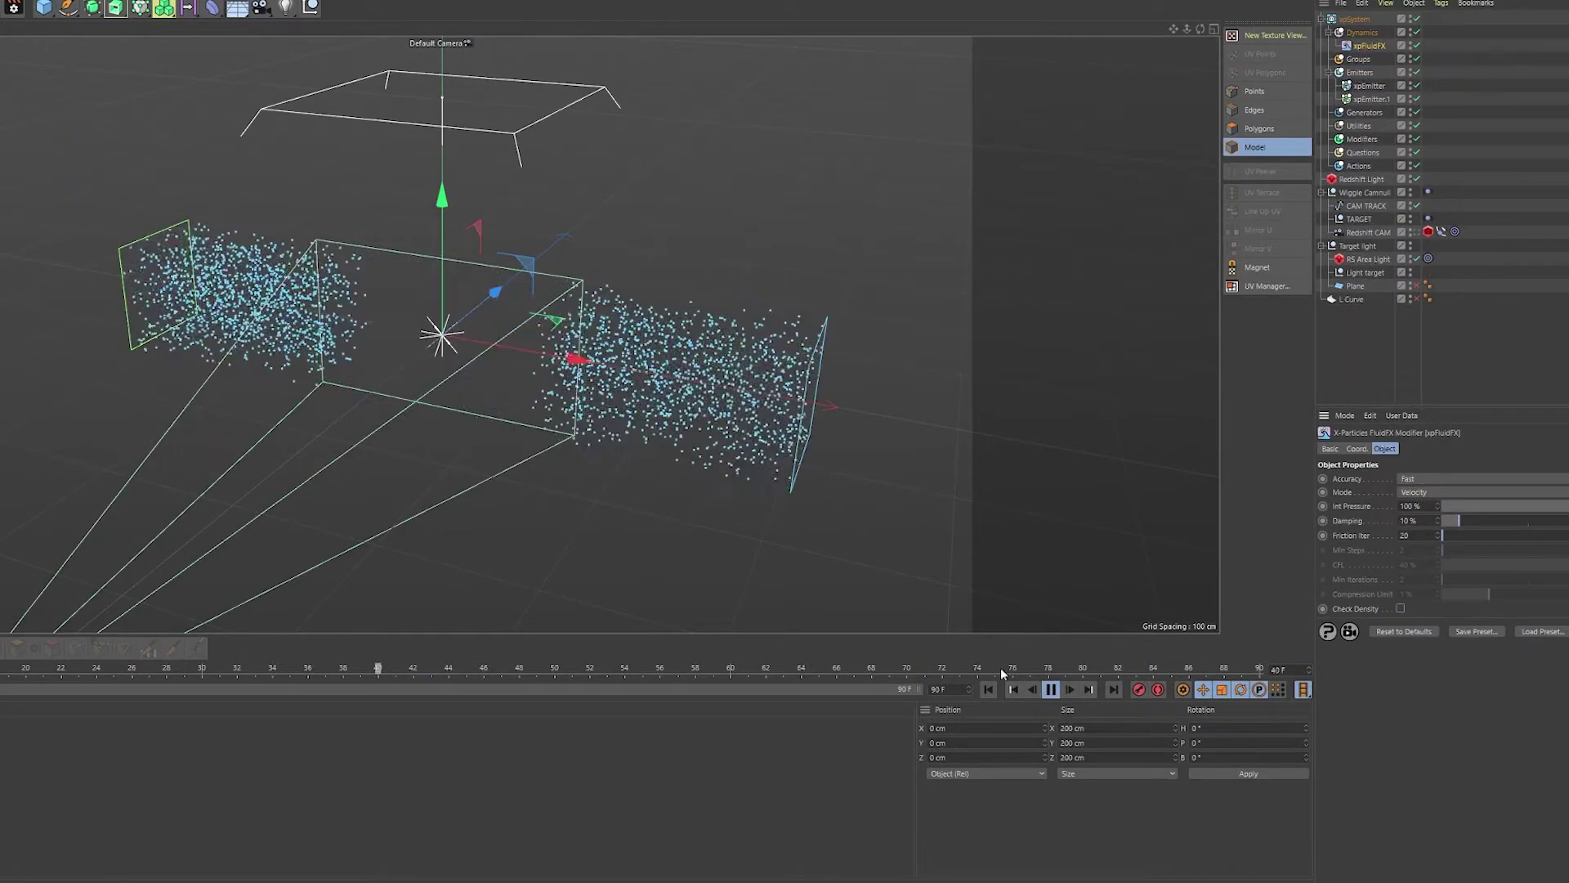
pyautogui.click(1439, 492)
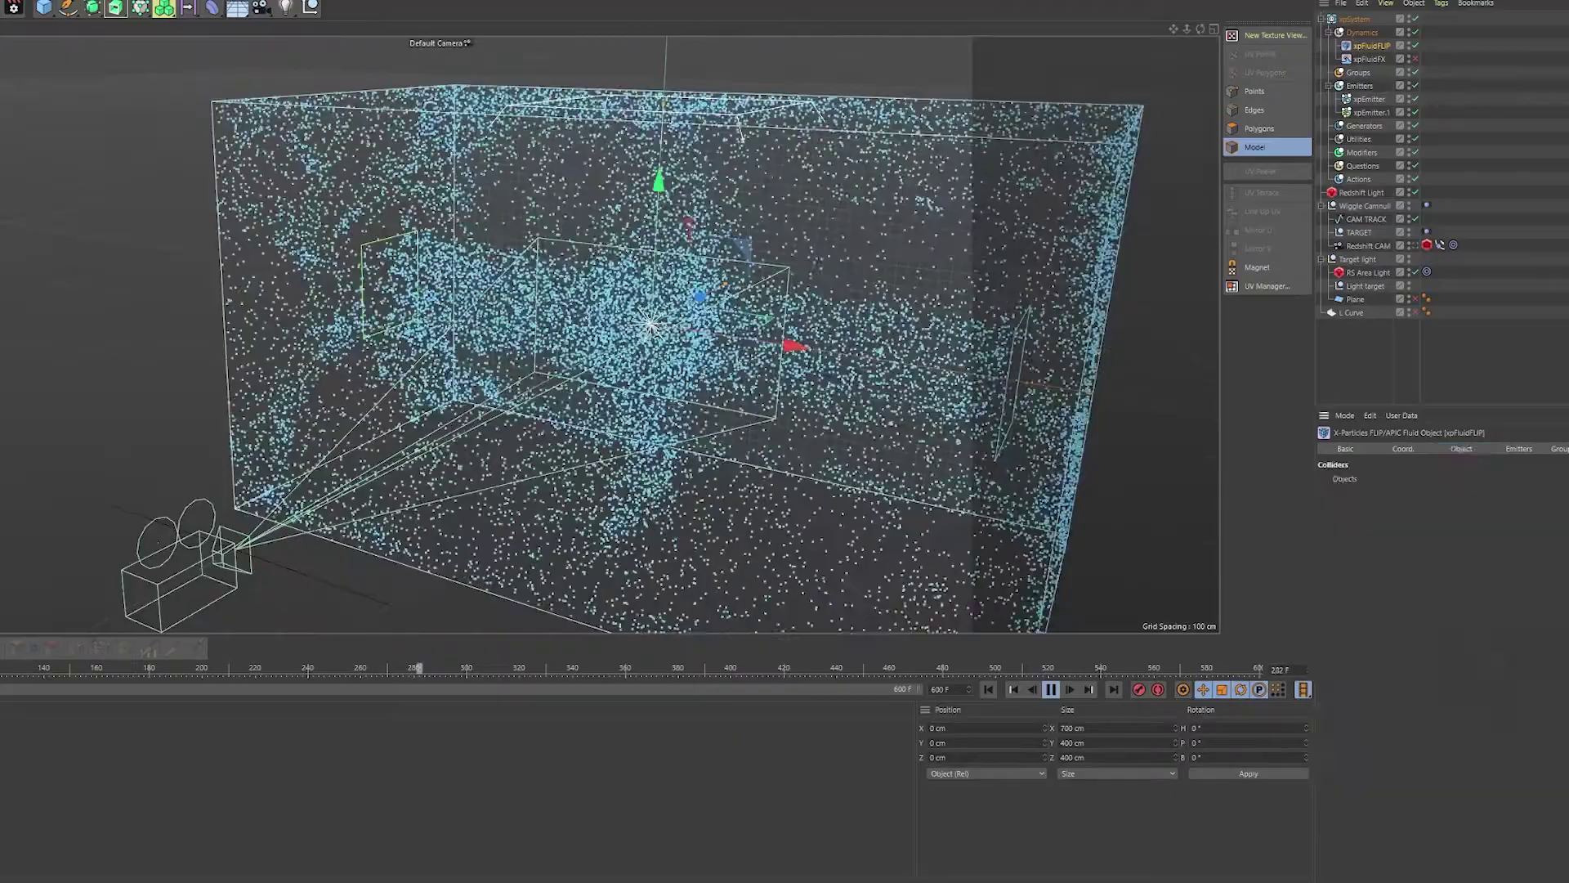
pyautogui.click(1390, 647)
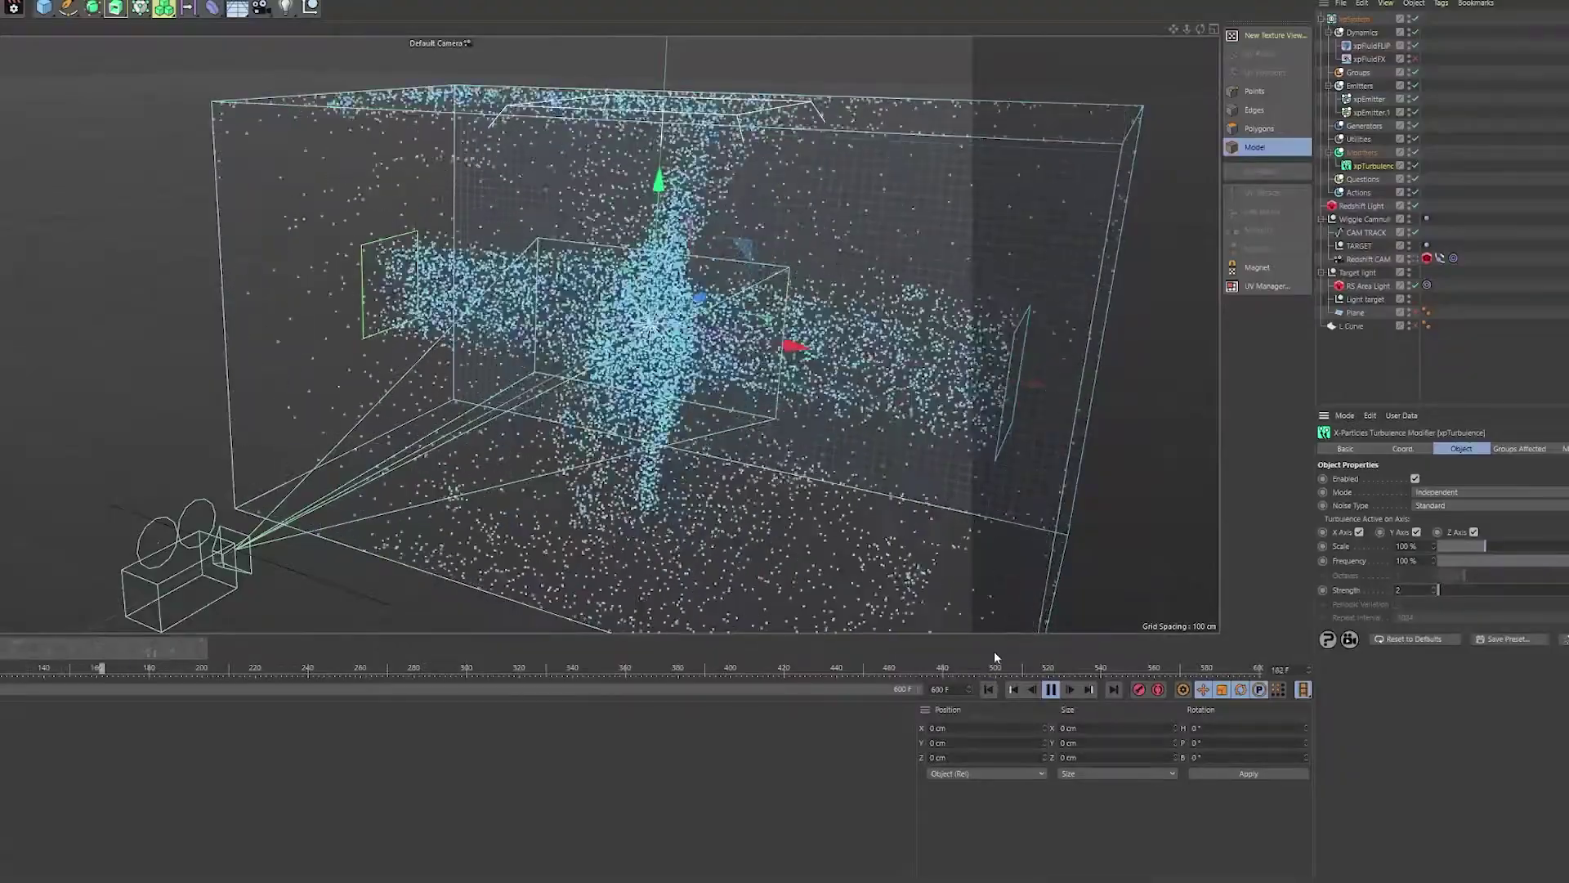
pyautogui.click(1052, 691)
pyautogui.press('F8')
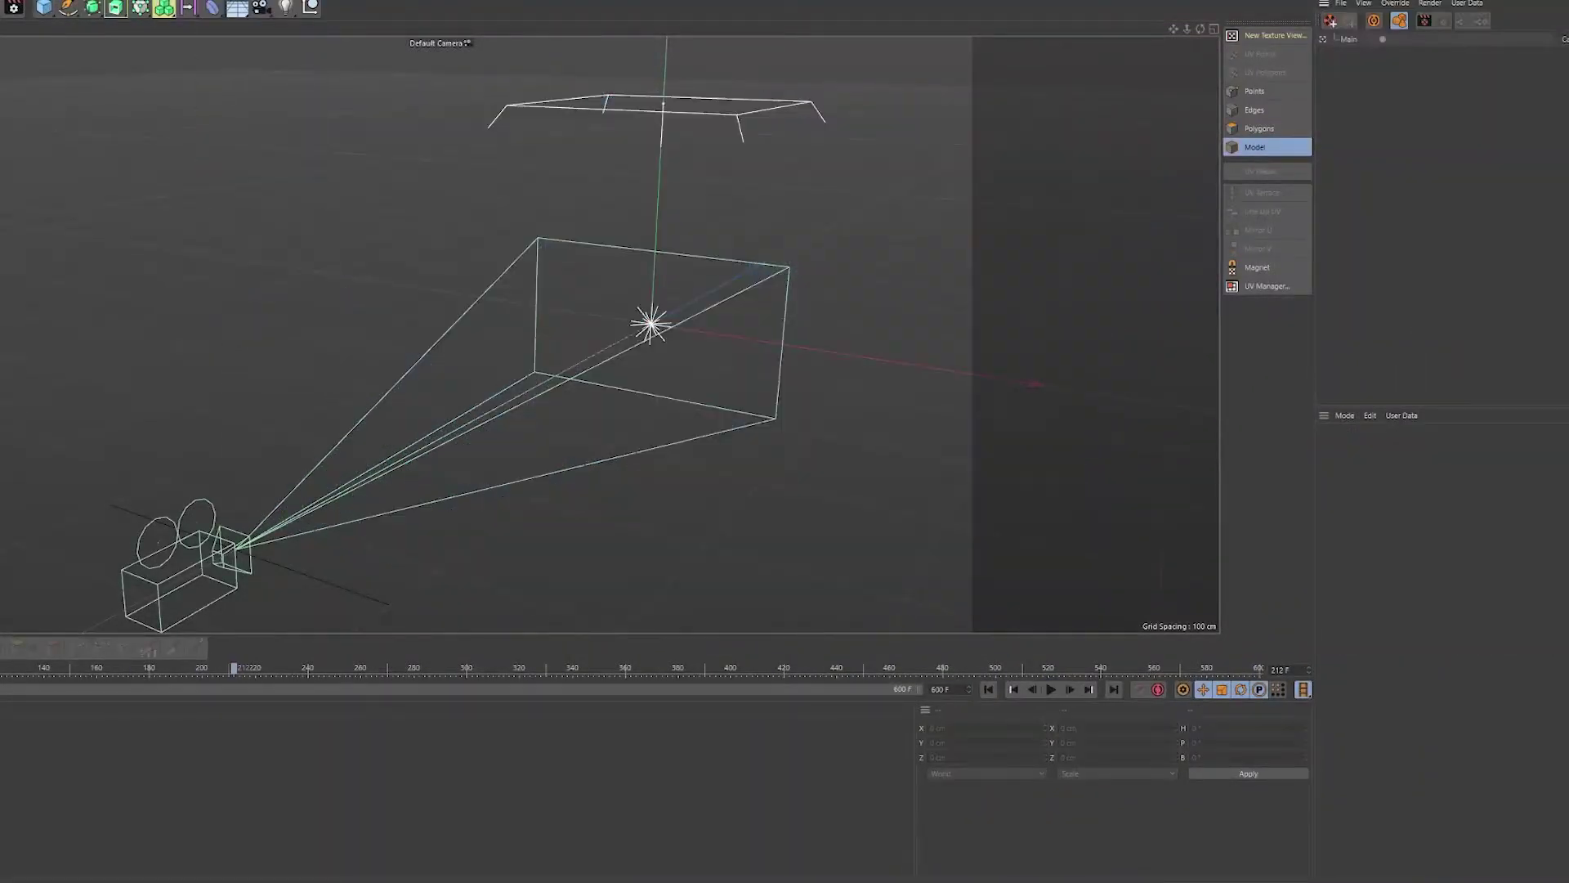
pyautogui.hotkey('shift', 'F8')
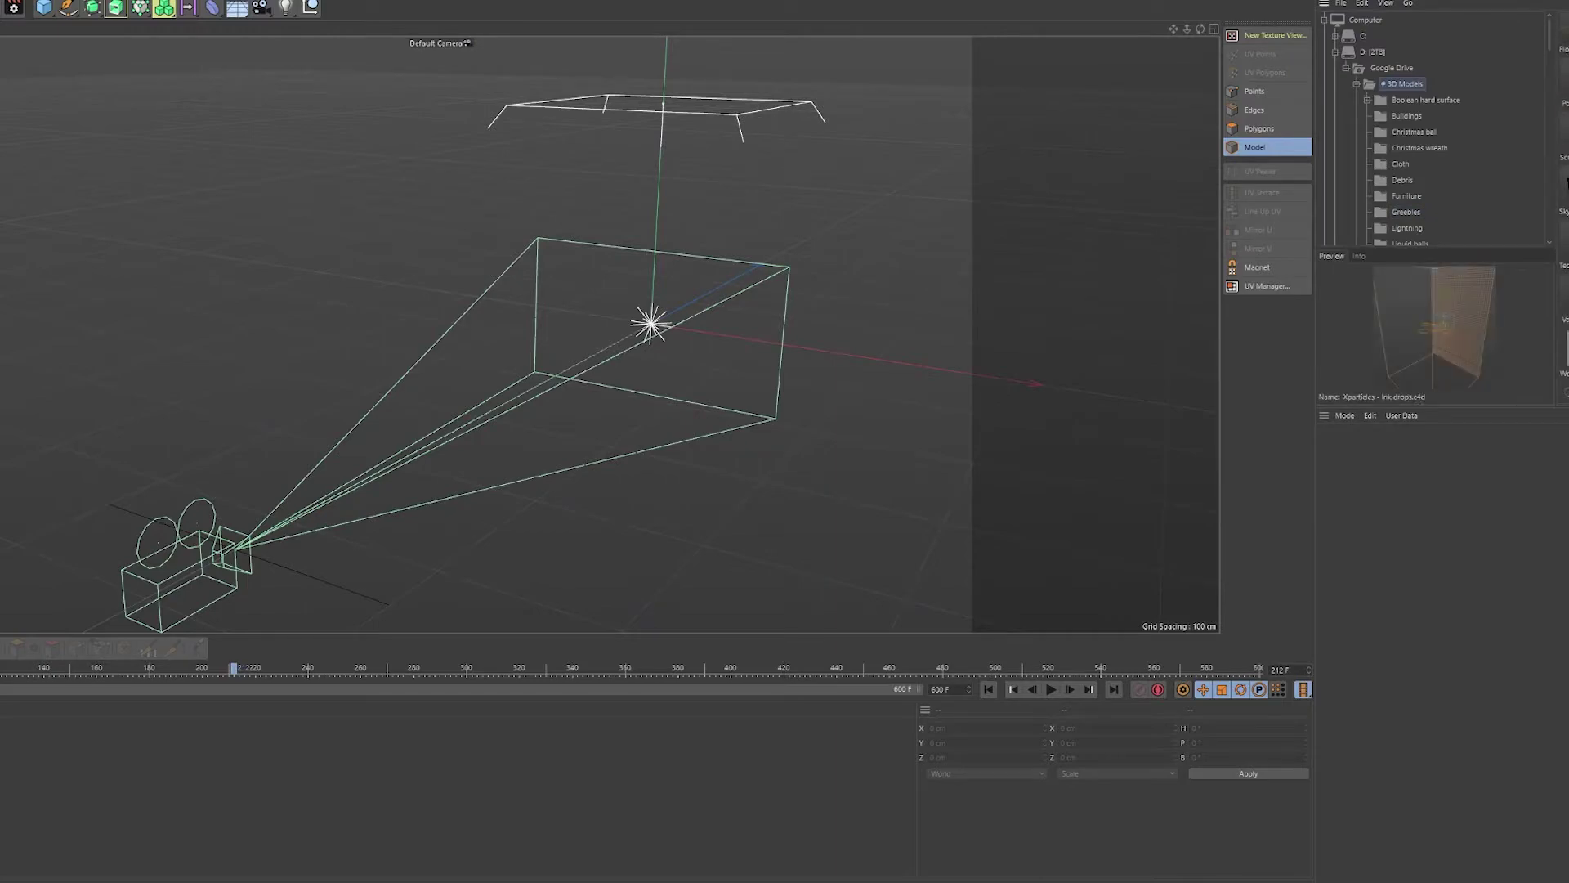
pyautogui.click(847, 454)
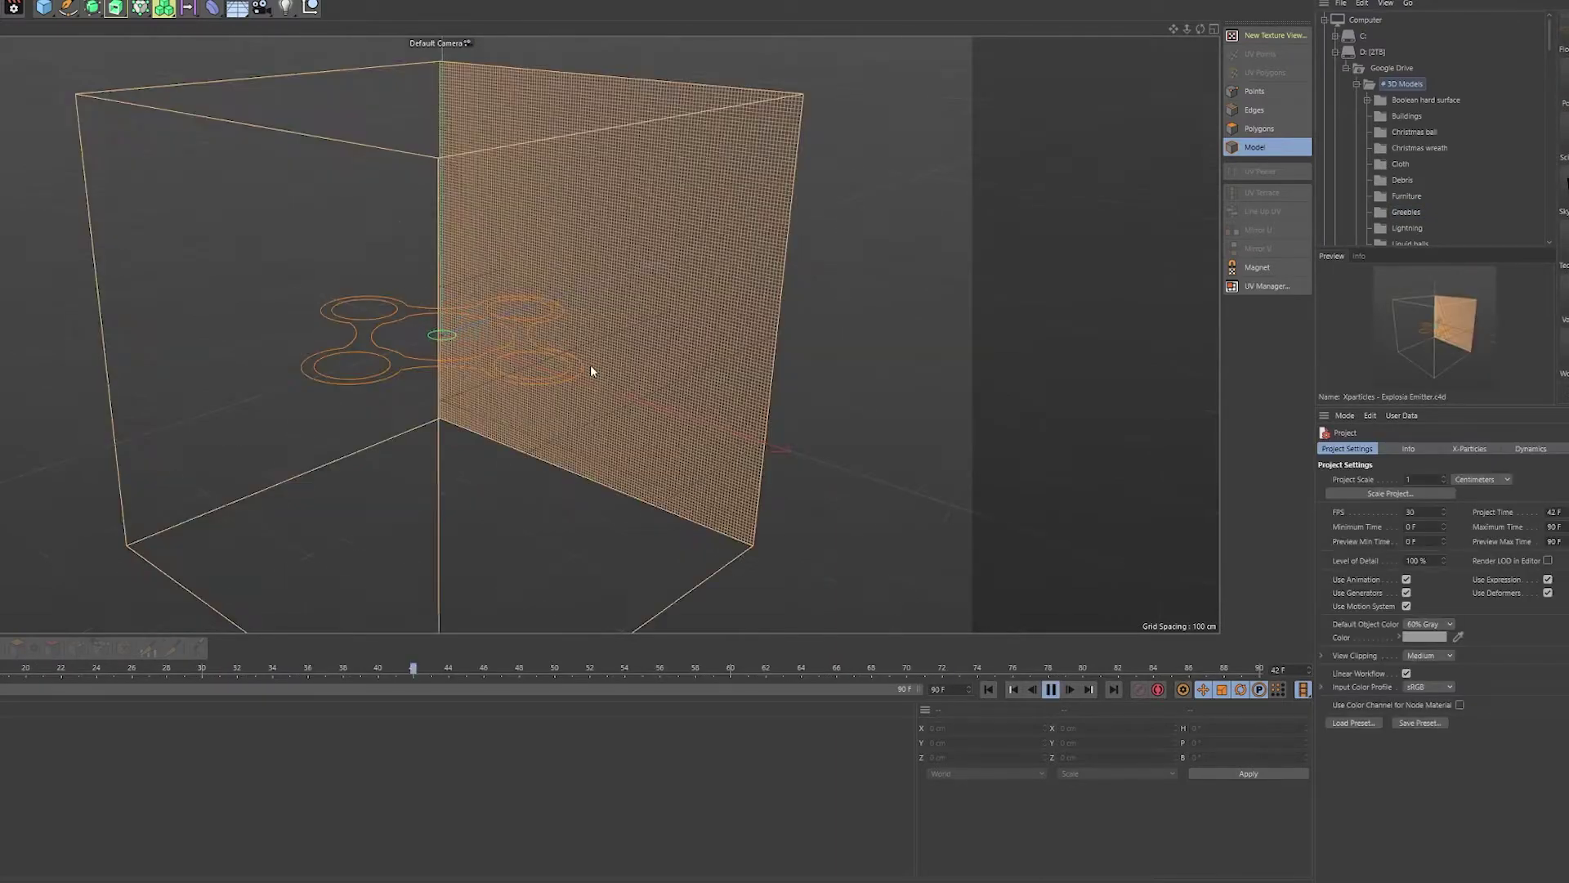
pyautogui.hotkey('shift', 'F1')
pyautogui.click(1407, 59)
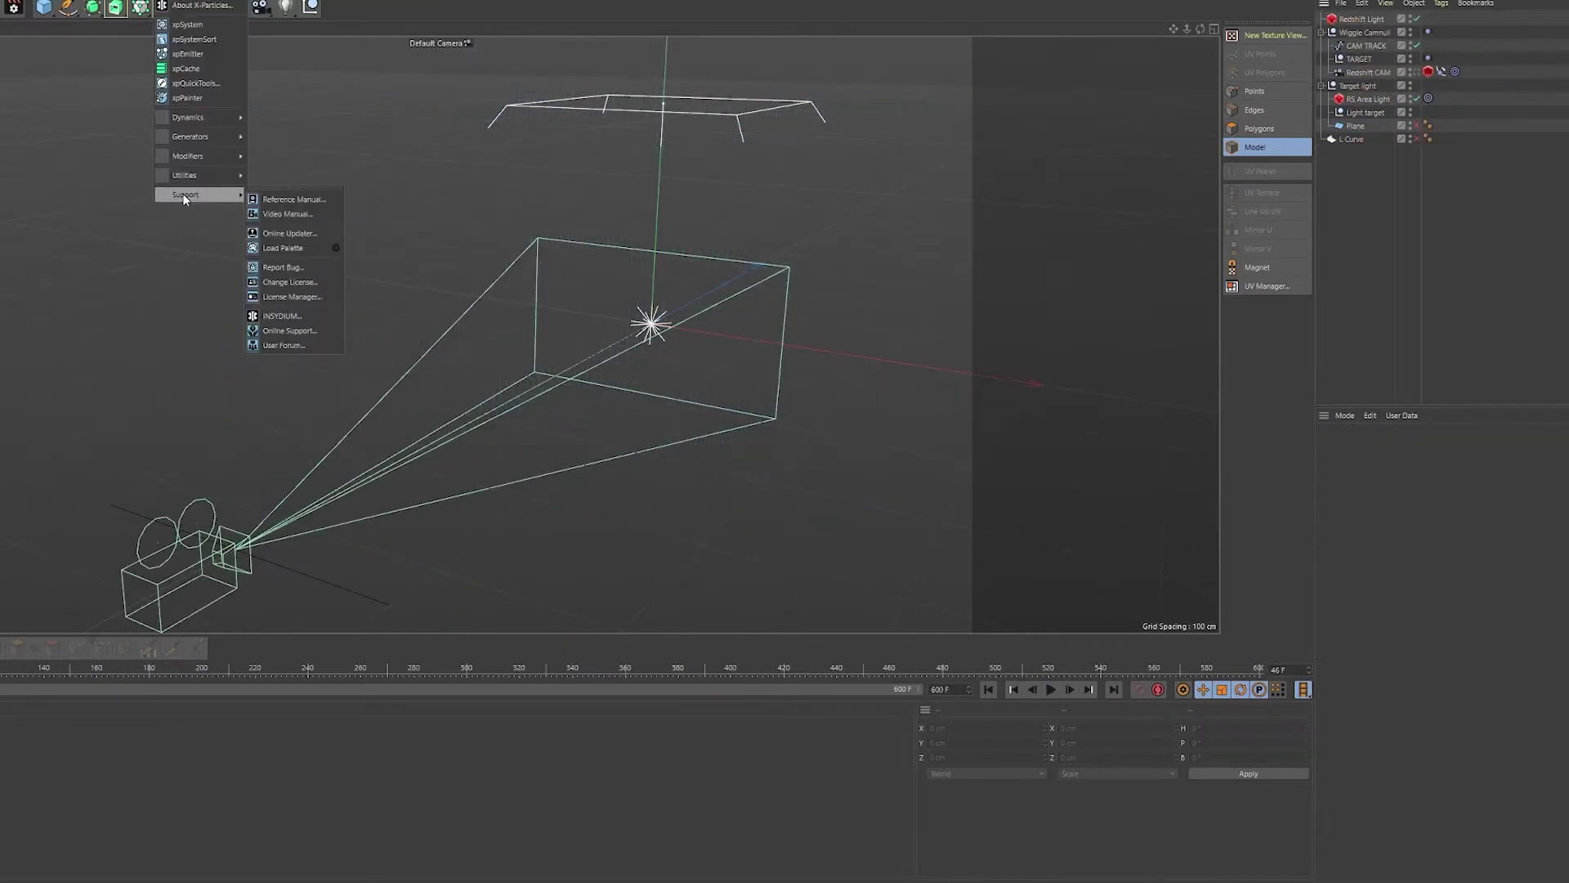
pyautogui.click(187, 53)
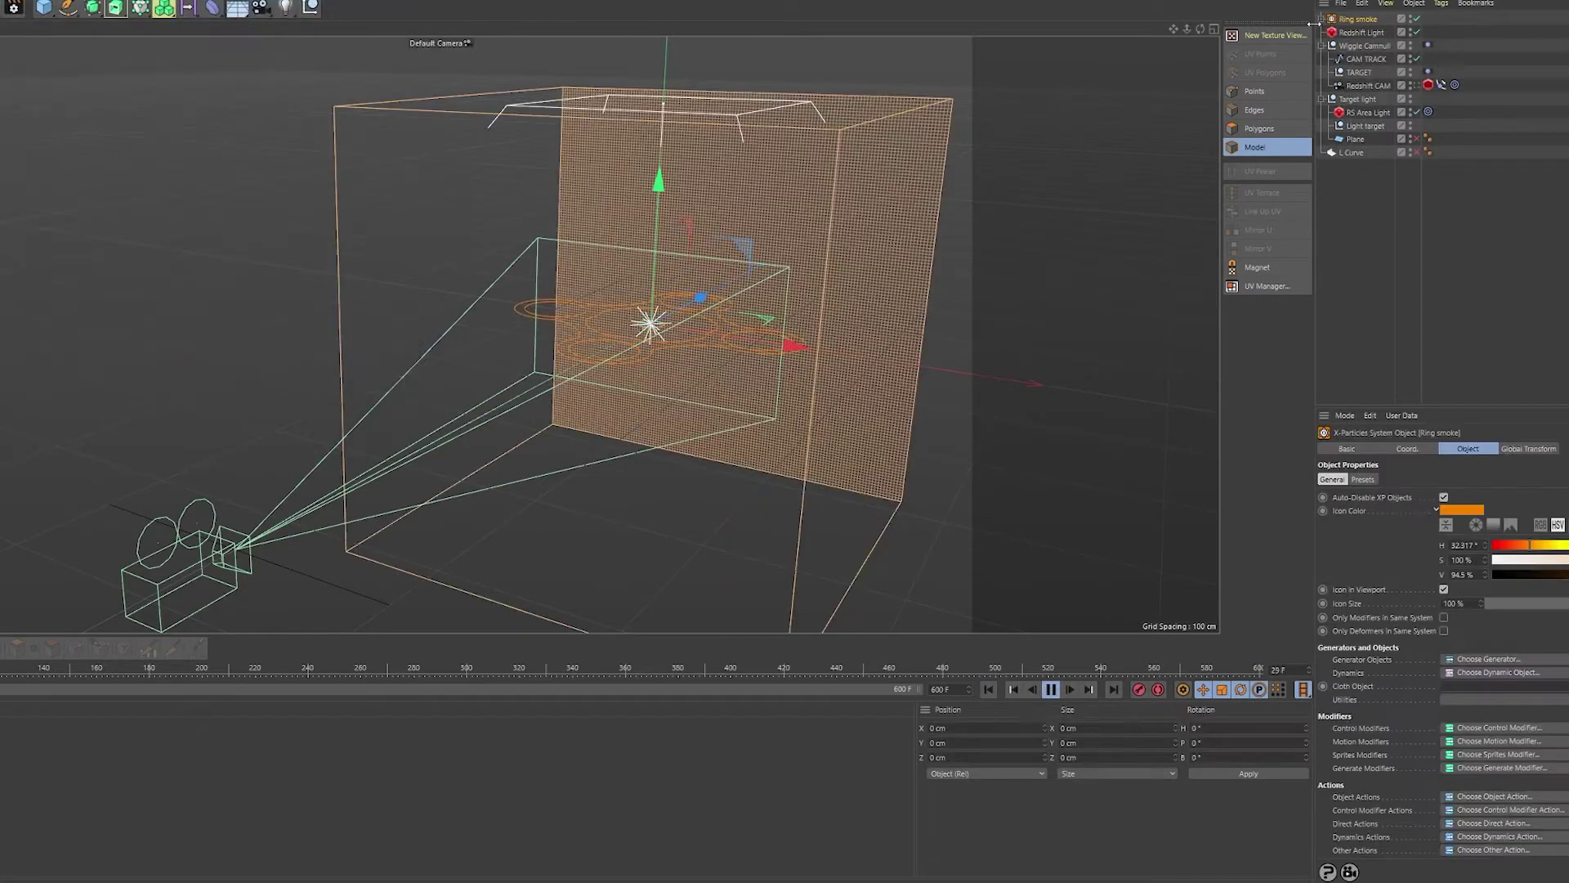
pyautogui.press('Delete')
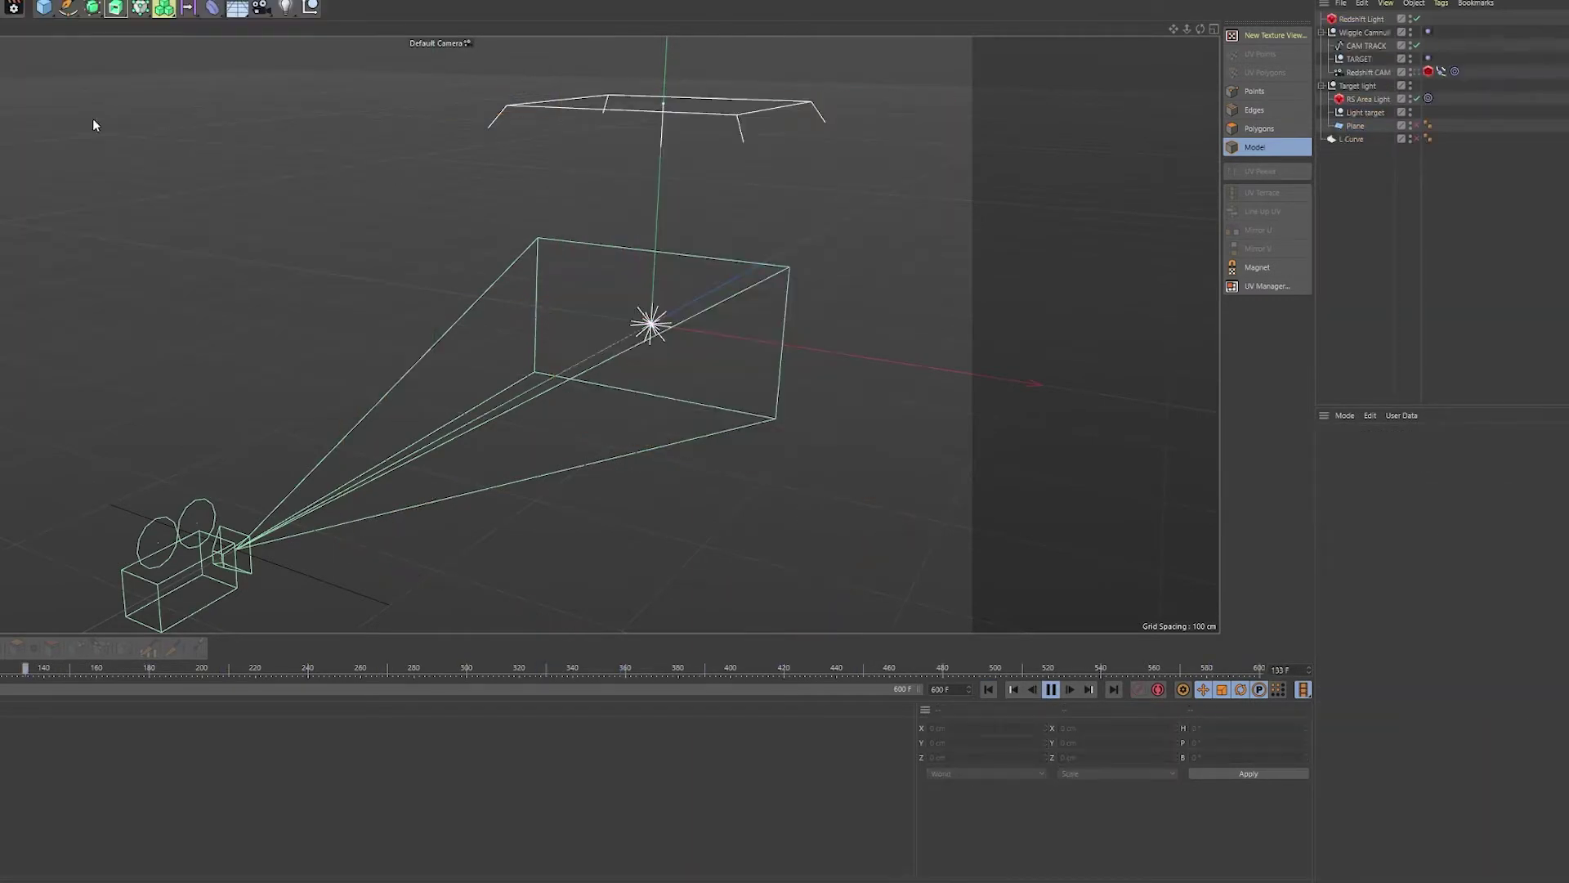
# Add the ExplosiaFX Basic Flame preset and raise its Smoke Buoyancy.
pyautogui.click(121, 6)
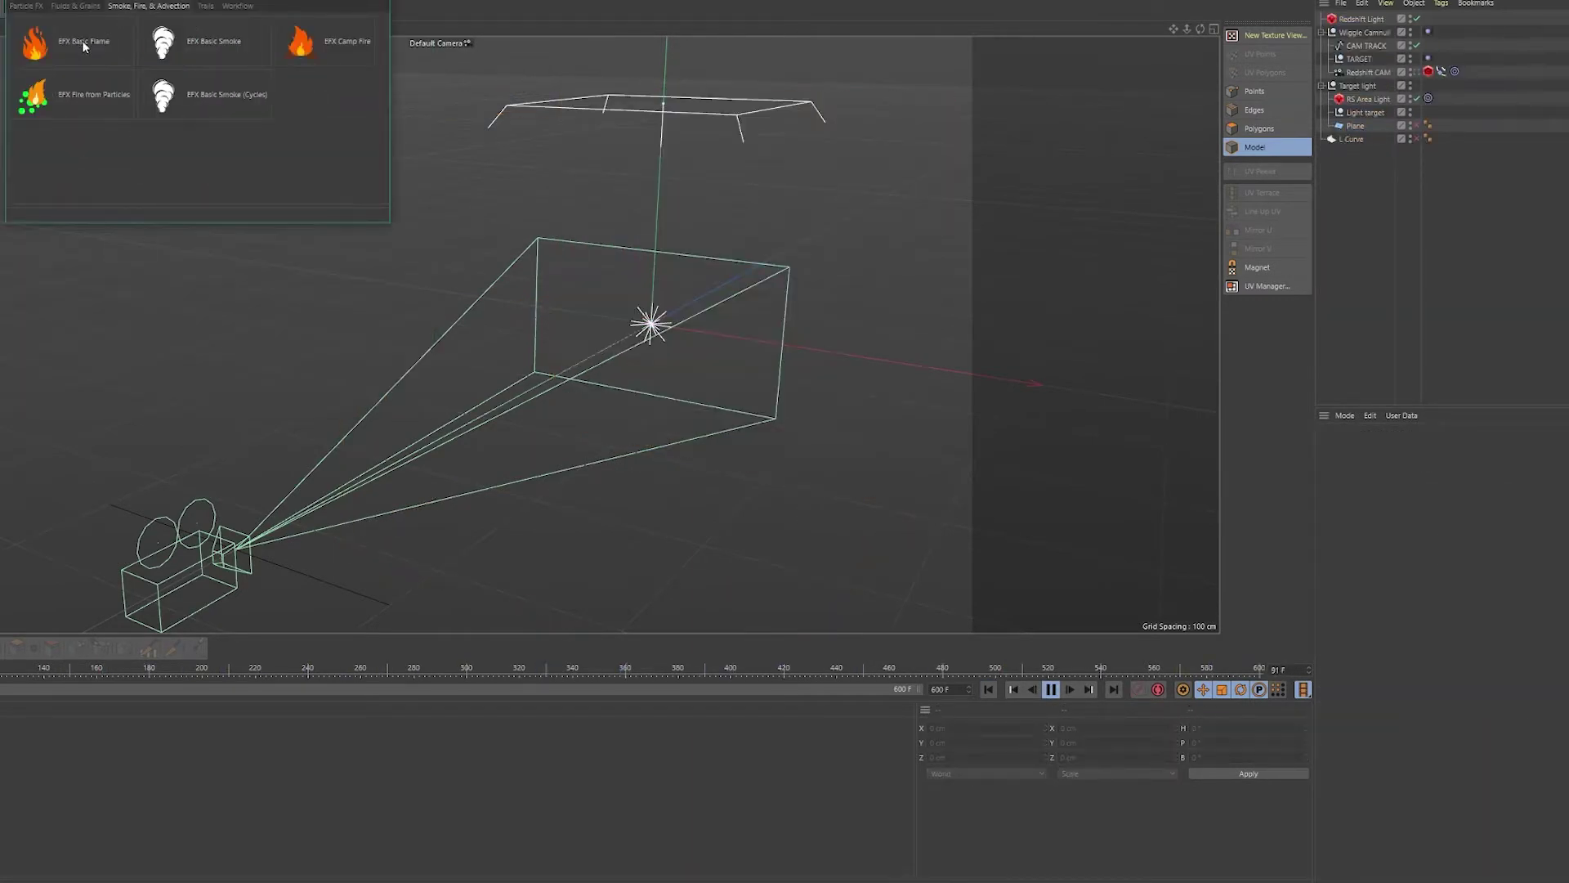
pyautogui.click(82, 45)
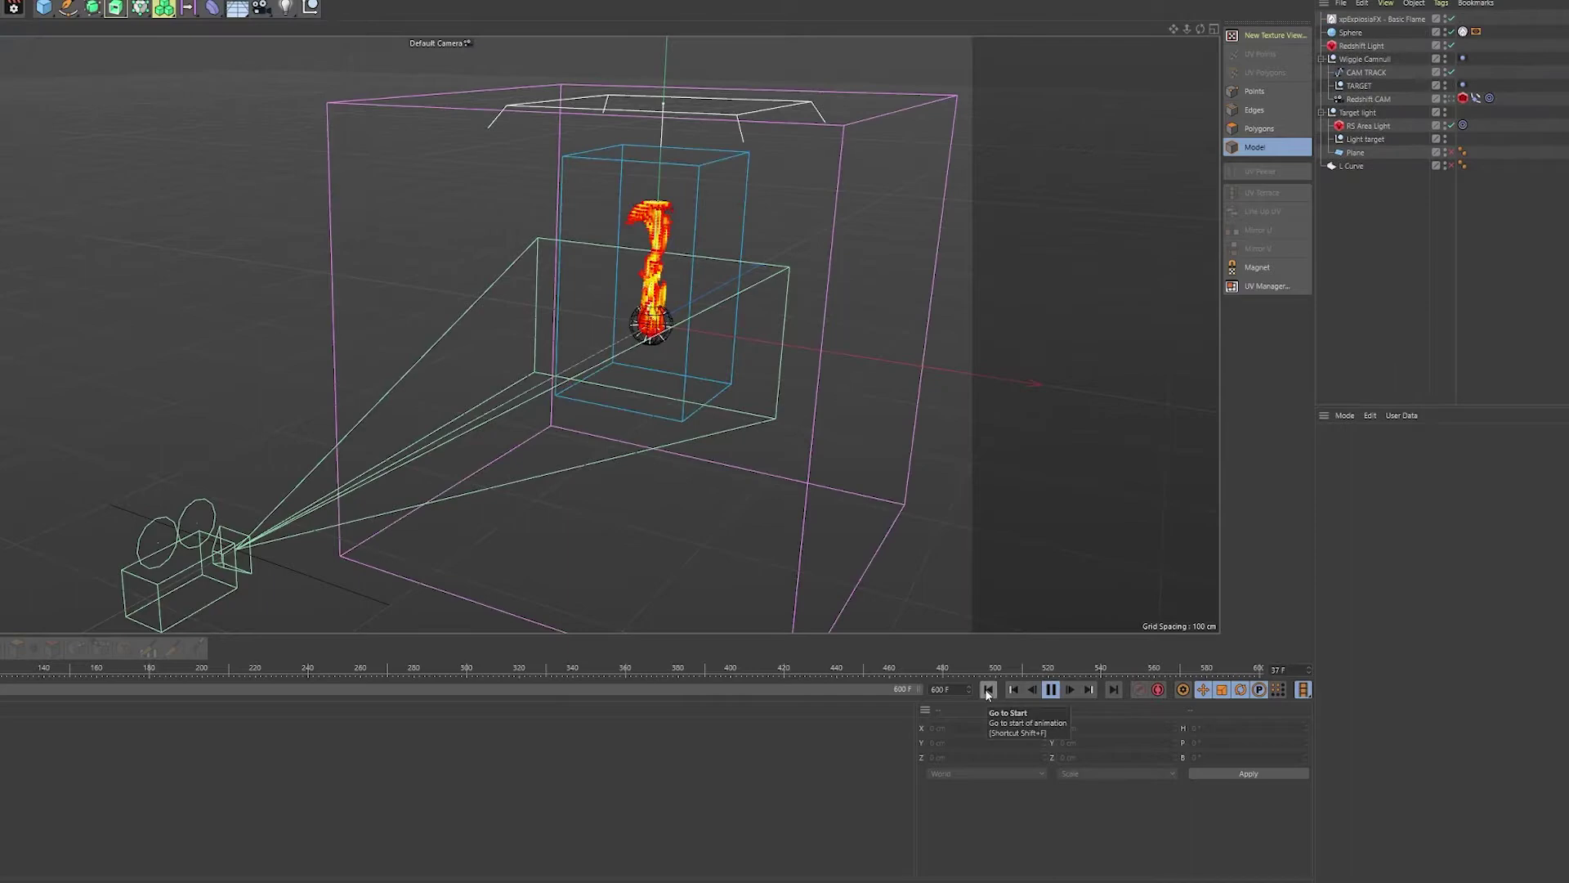
pyautogui.keyDown('alt'); pyautogui.moveTo(734, 303); pyautogui.dragTo(716, 303, button='middle'); pyautogui.keyUp('alt')
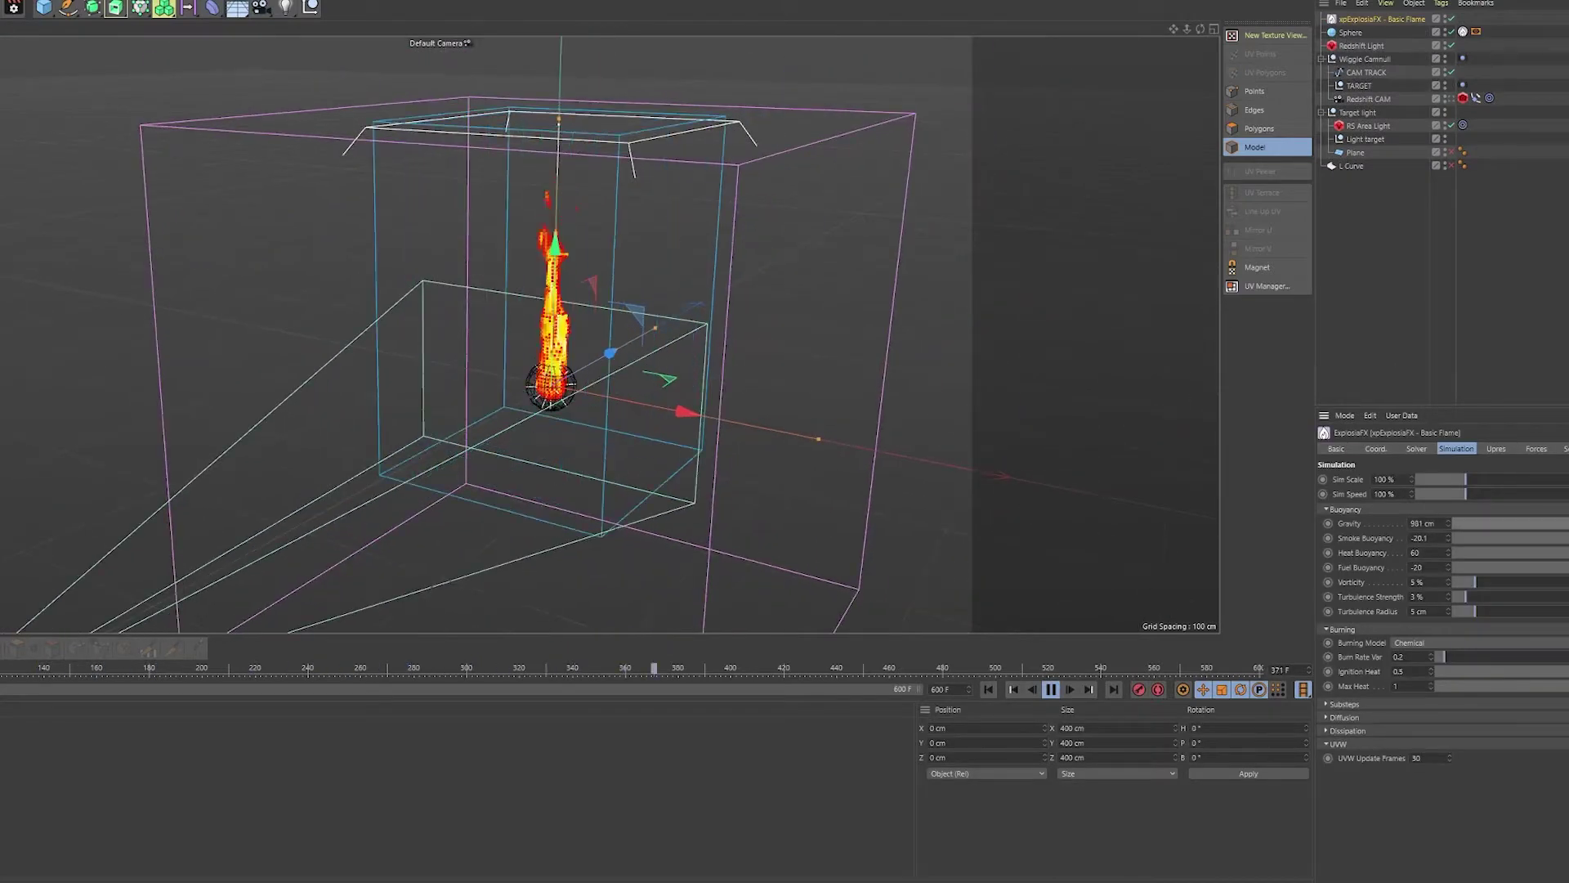
pyautogui.moveTo(1447, 538); pyautogui.dragTo(1448, 523)
pyautogui.click(981, 508)
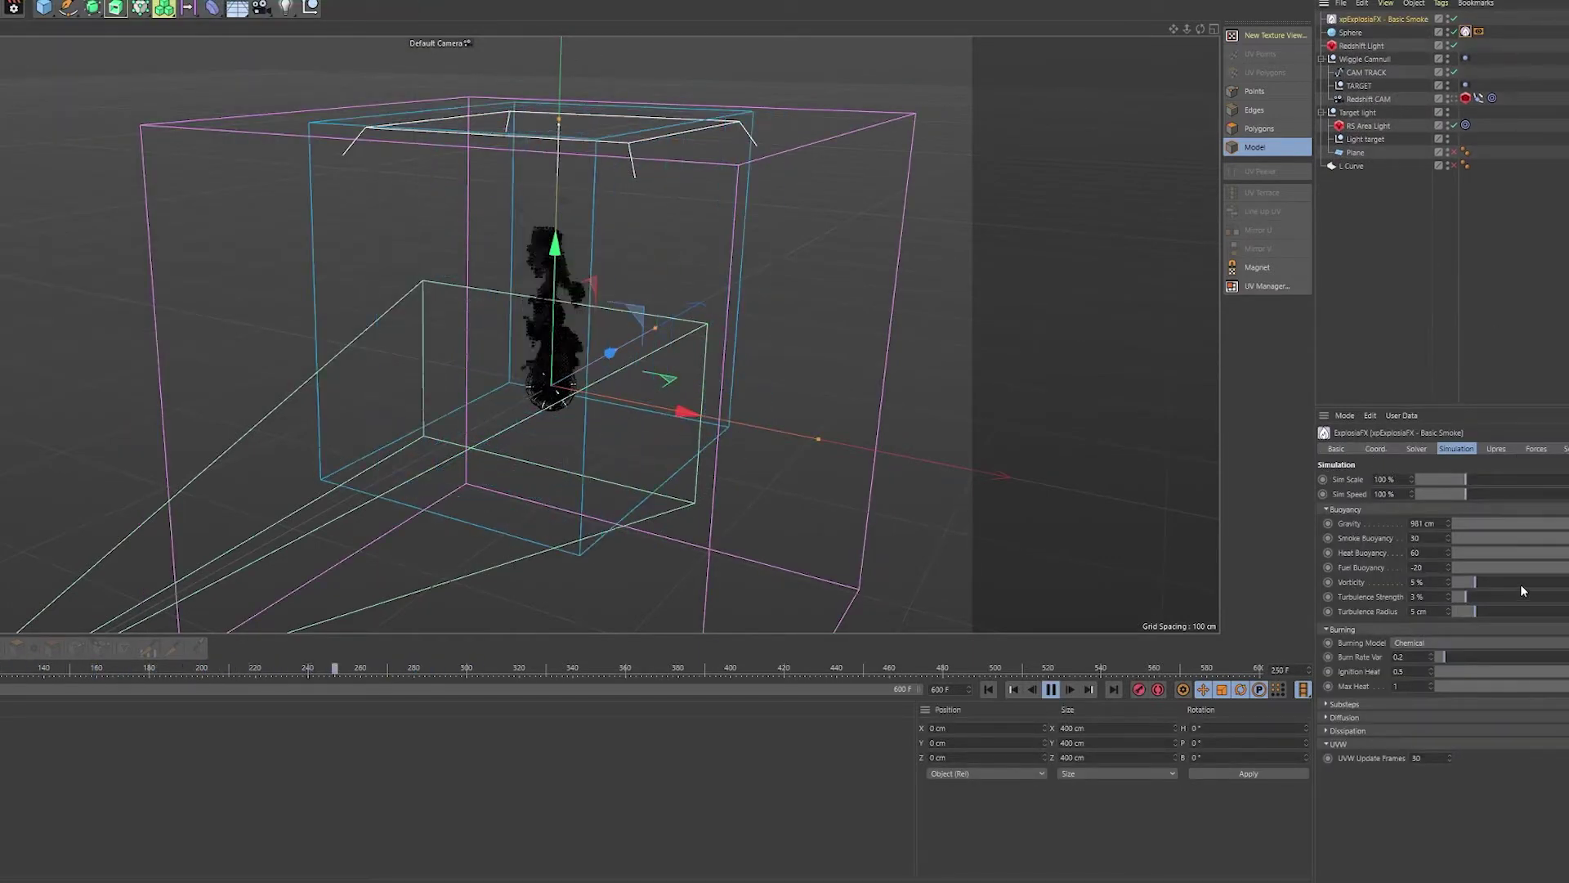
pyautogui.click(1480, 31)
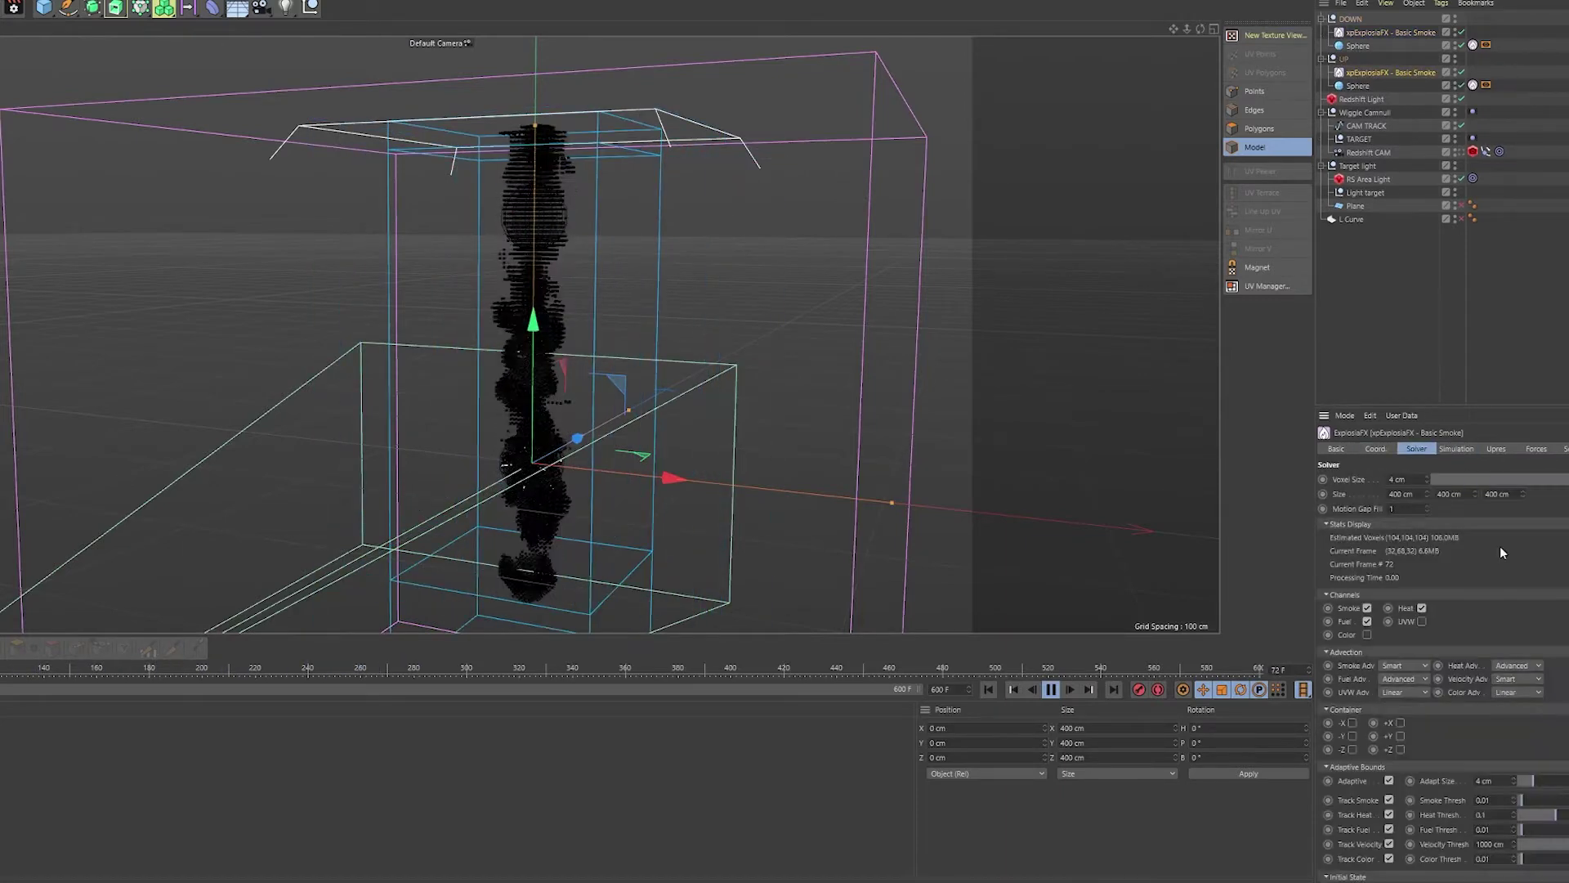
# Make the smoke gradient red and set the sphere as the smoke source.
pyautogui.doubleClick(1463, 633)
pyautogui.click(1537, 714)
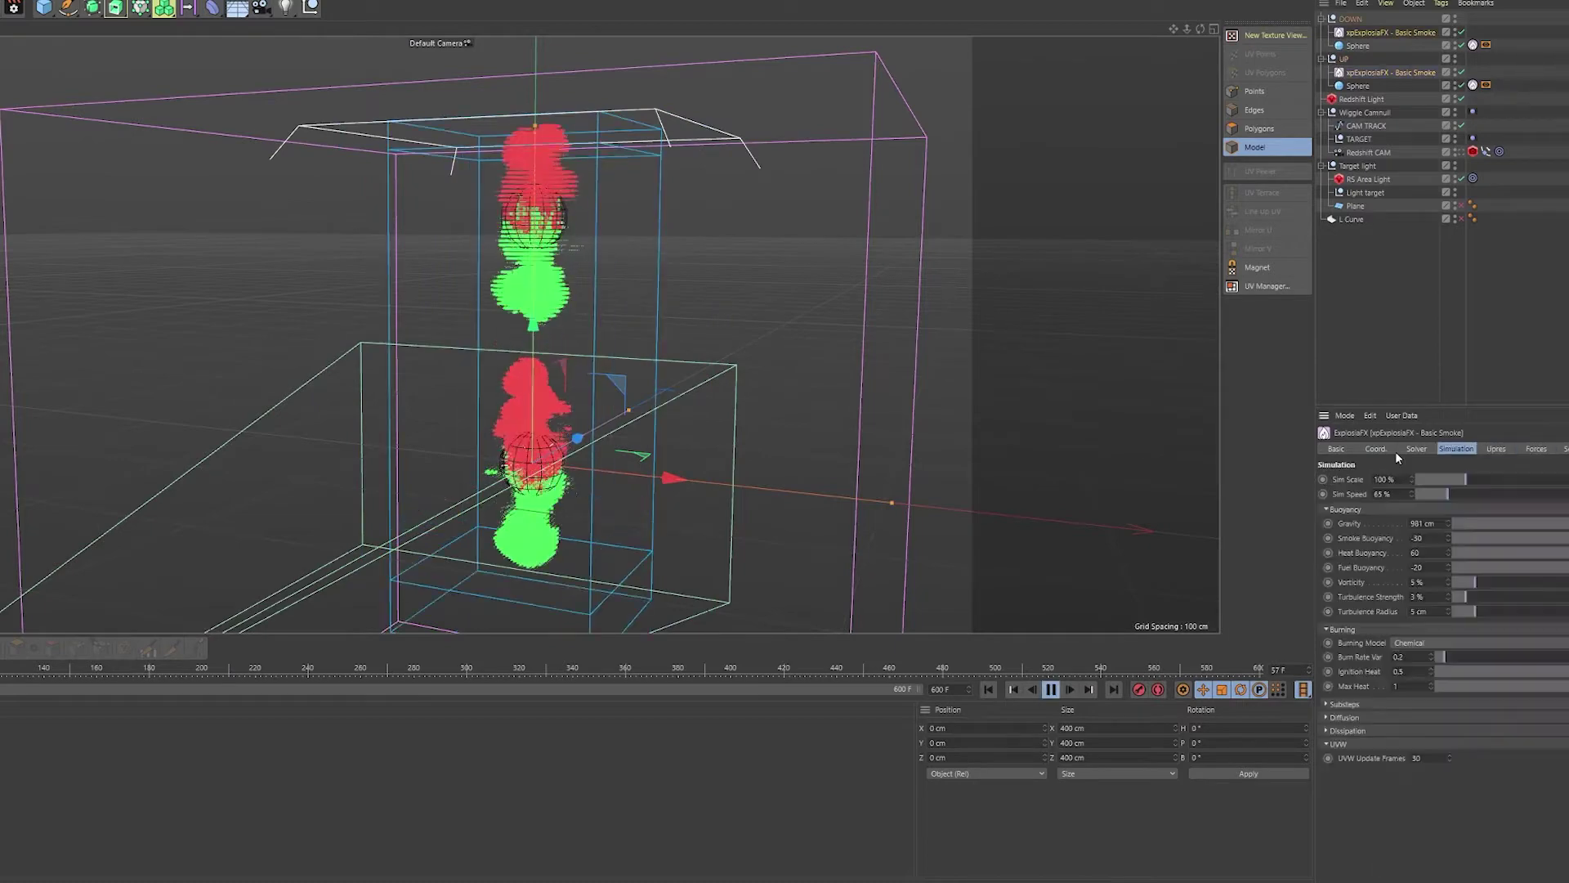
pyautogui.click(1416, 448)
pyautogui.scroll(2, 1509, 506)
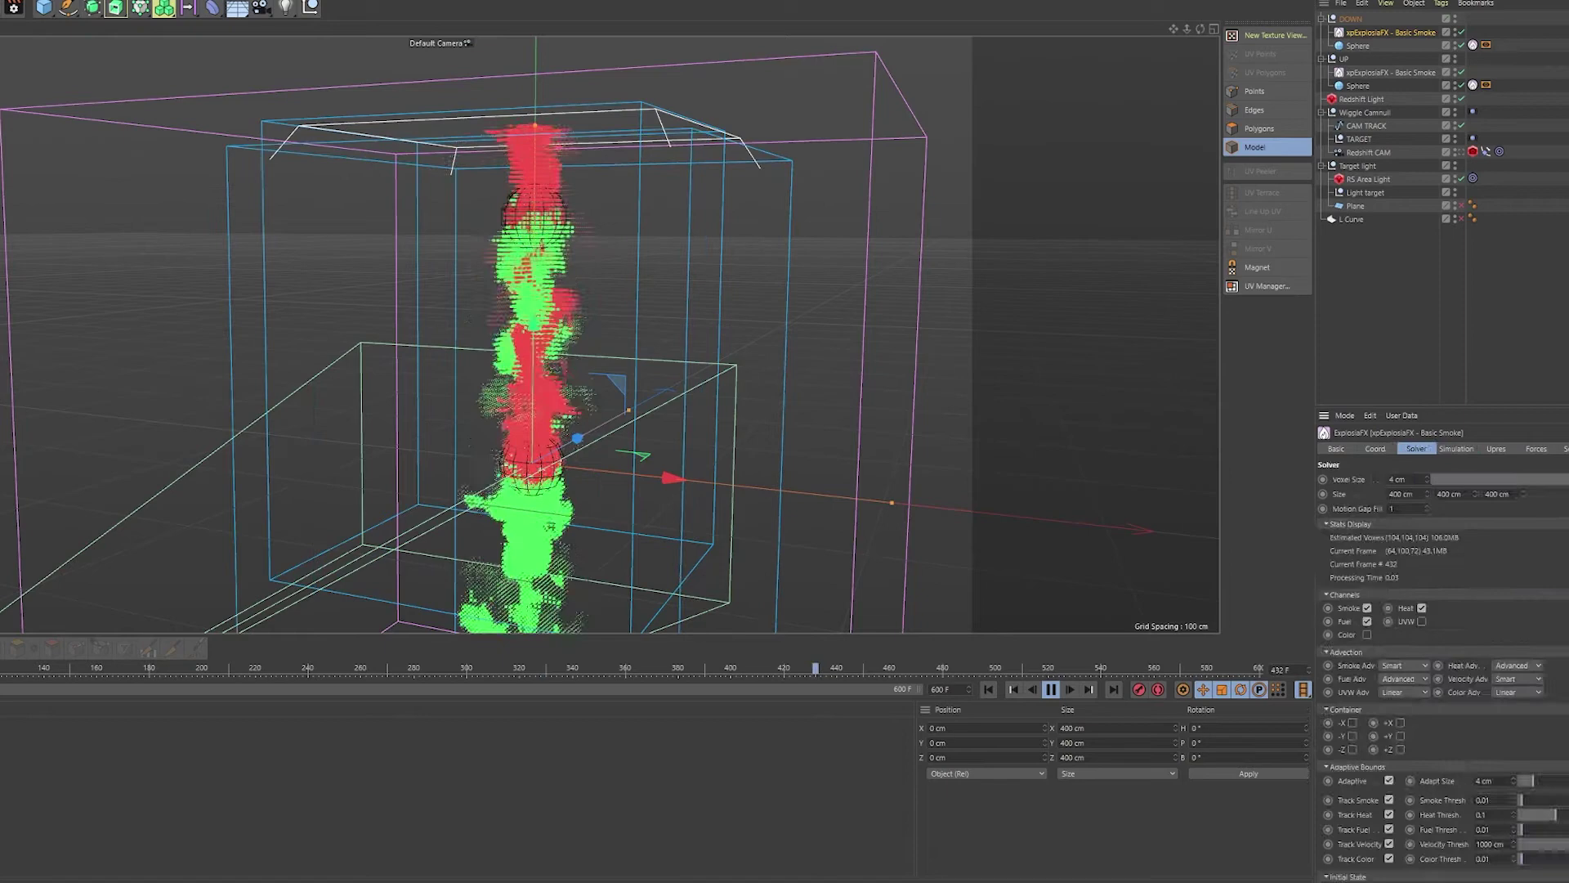
pyautogui.click(1564, 449)
pyautogui.moveTo(1358, 87); pyautogui.dragTo(1394, 496)
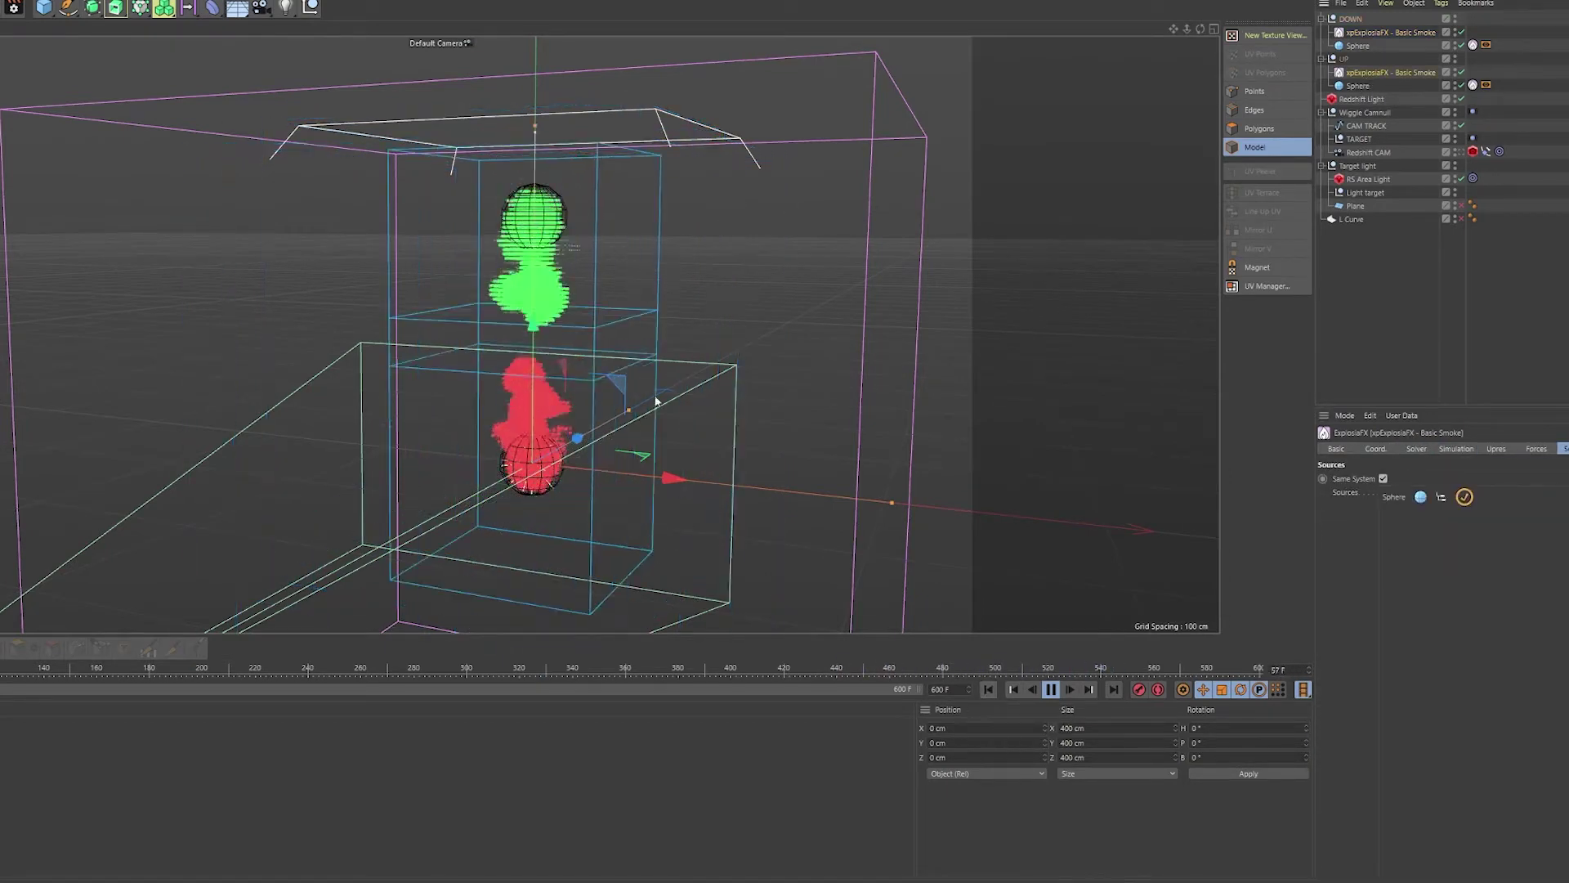
pyautogui.click(1359, 86)
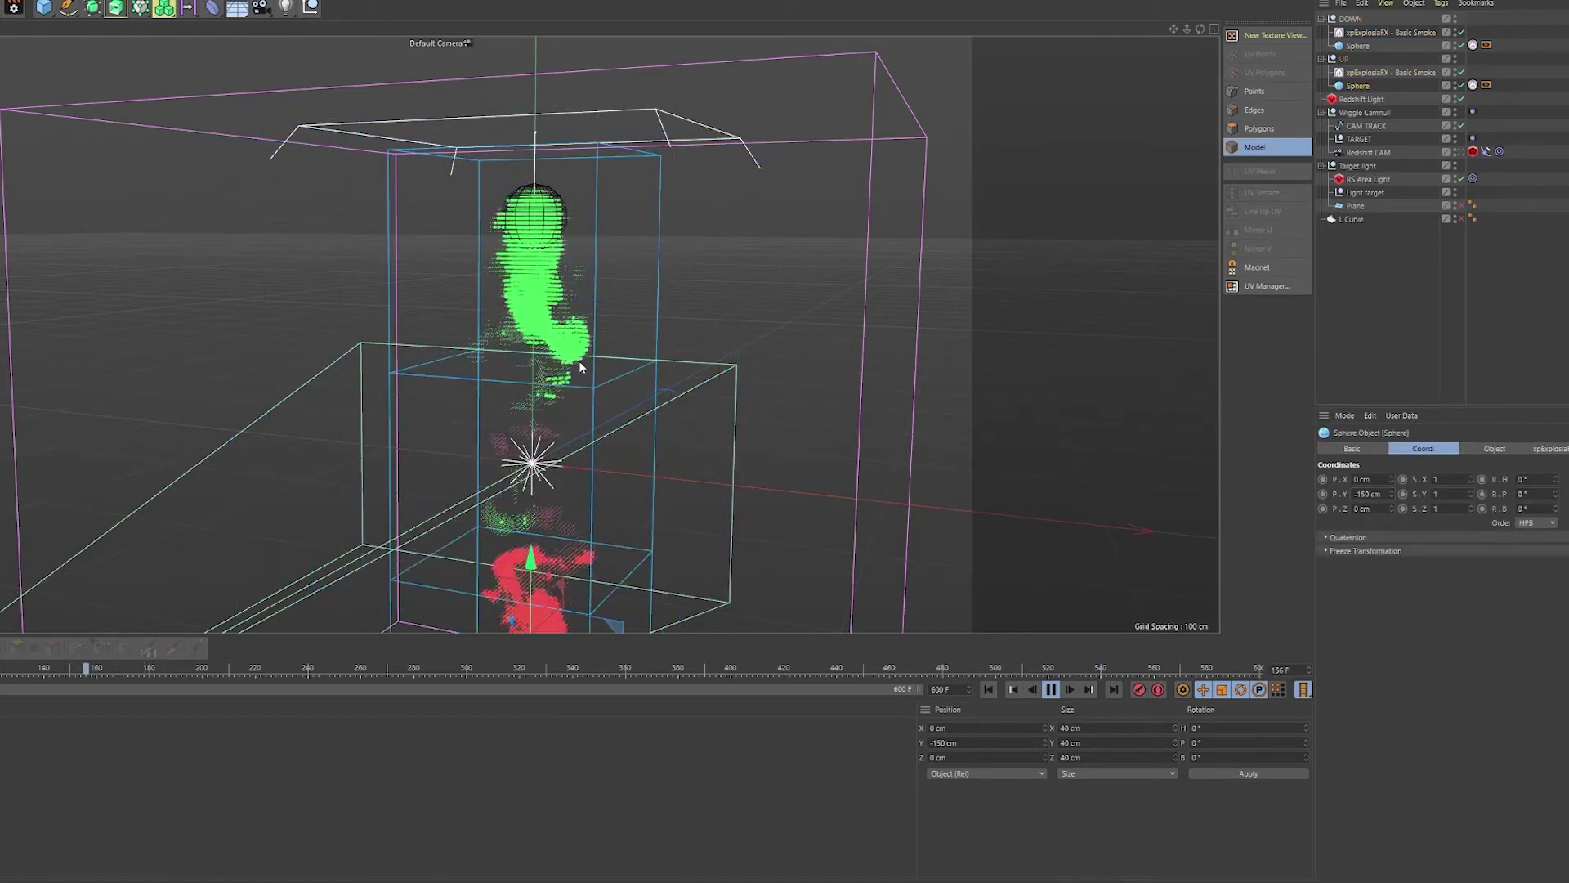
pyautogui.click(1052, 690)
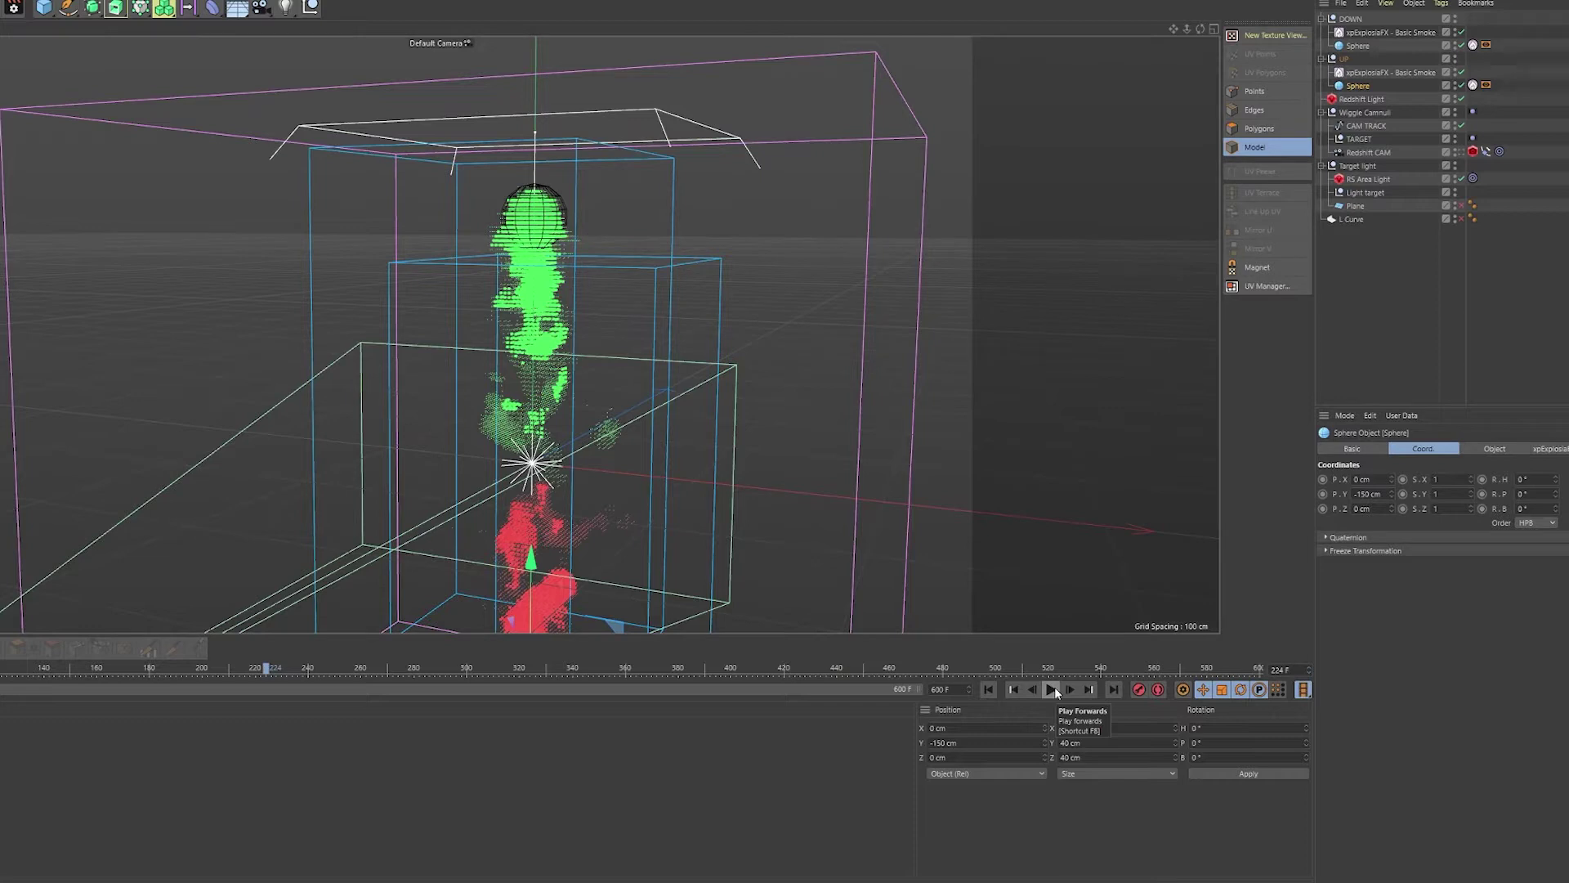
# Open the UP smoke simulation's display settings, briefly changing songs in the music player.
pyautogui.click(1390, 72)
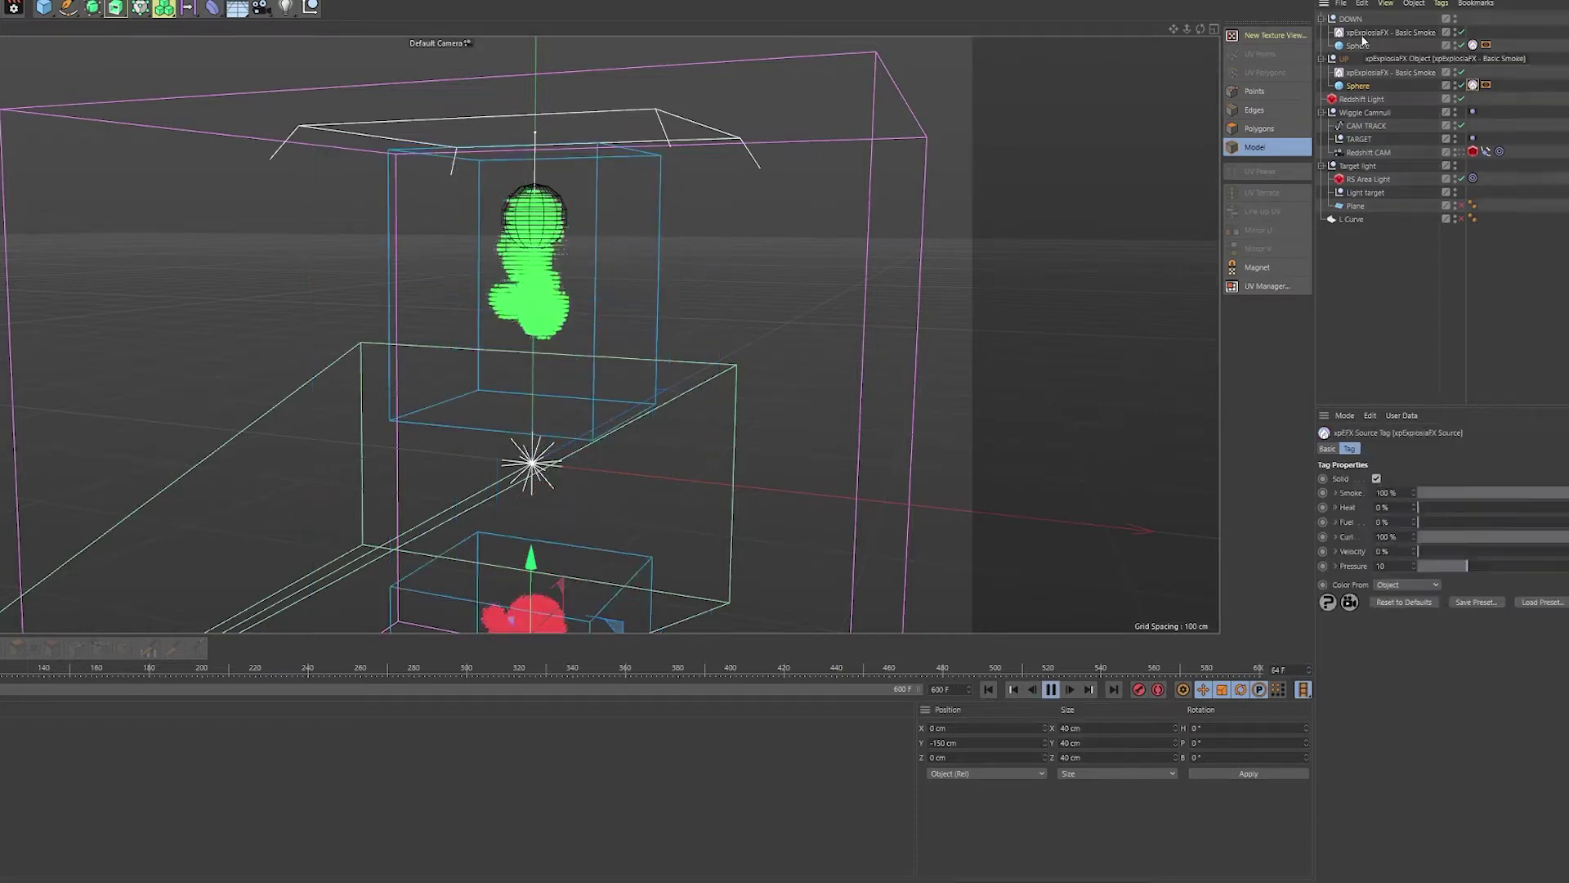
pyautogui.click(1414, 448)
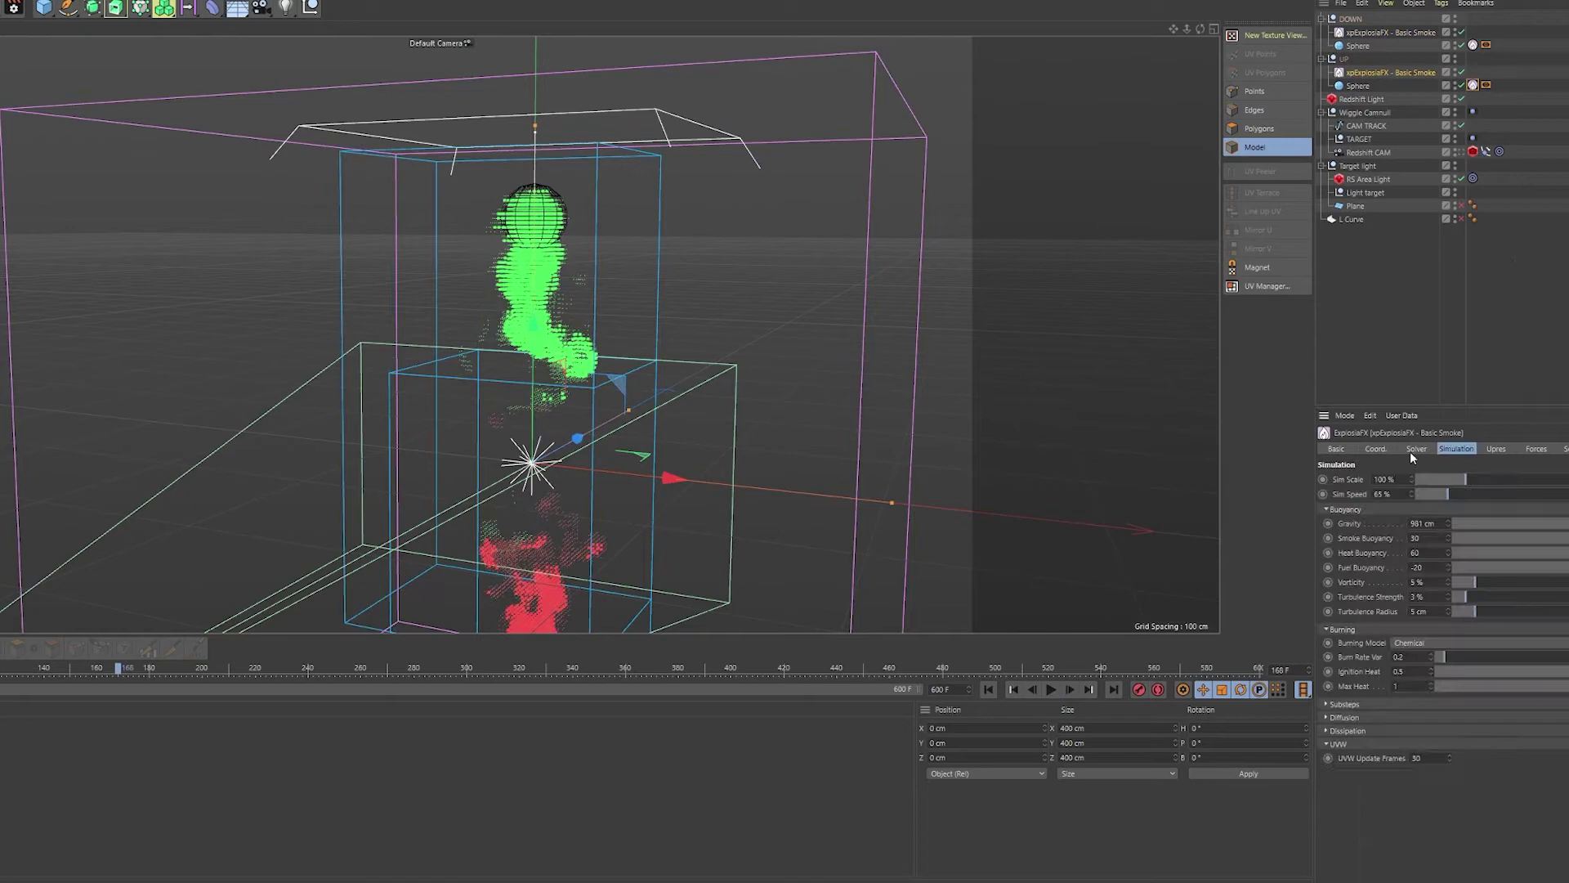
pyautogui.scroll(-2, 1411, 572)
pyautogui.hotkey('alt', 'Tab')
pyautogui.click(324, 184)
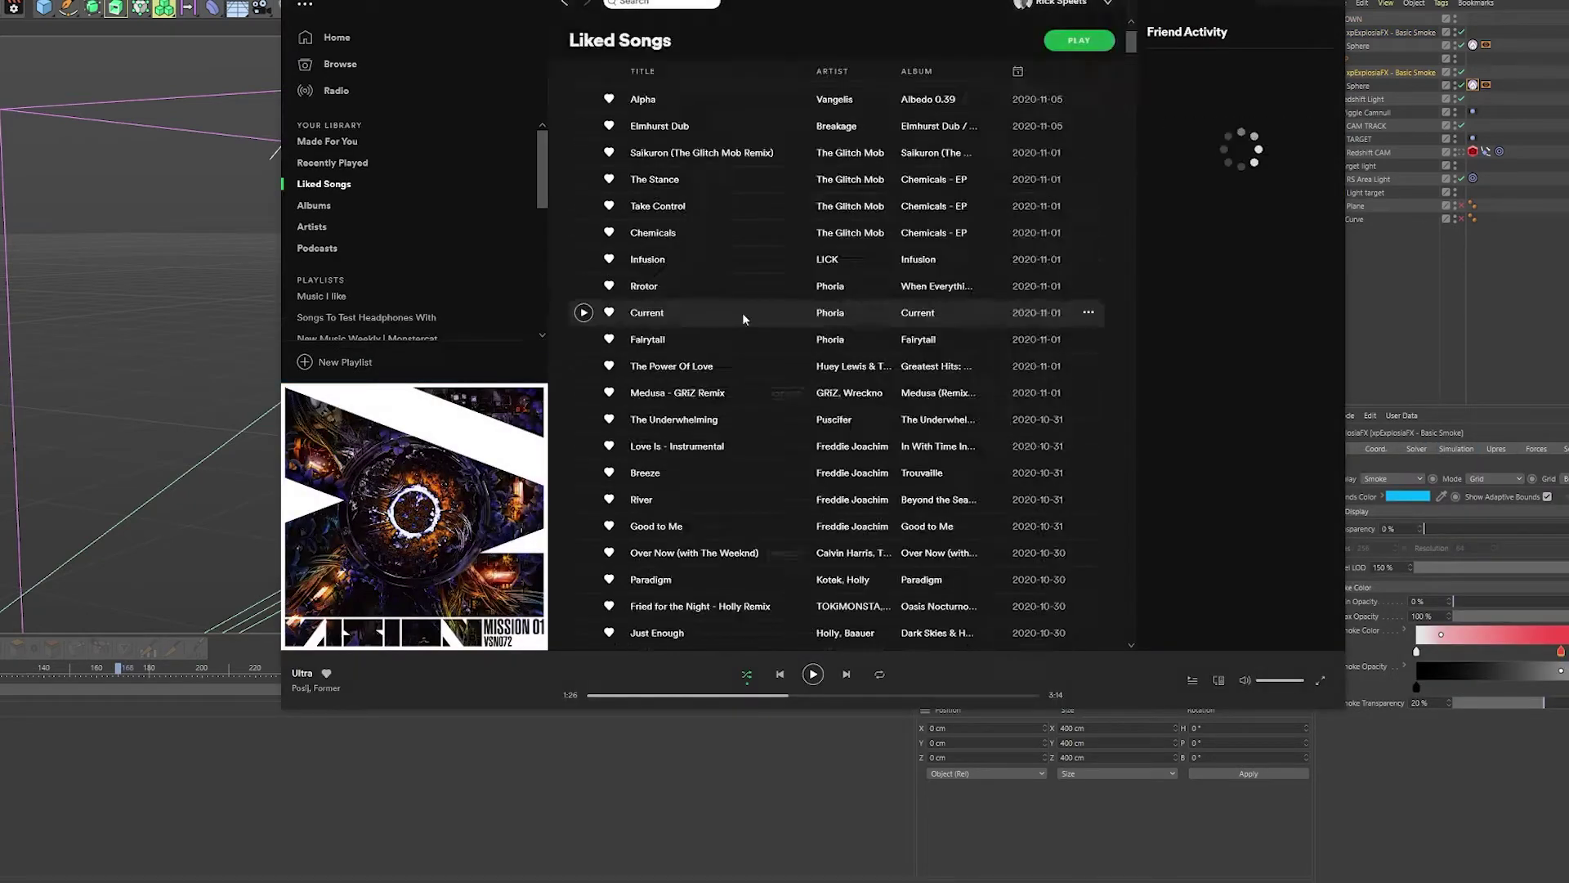
pyautogui.scroll(1, 817, 327)
pyautogui.doubleClick(613, 336)
pyautogui.hotkey('alt', 'Tab')
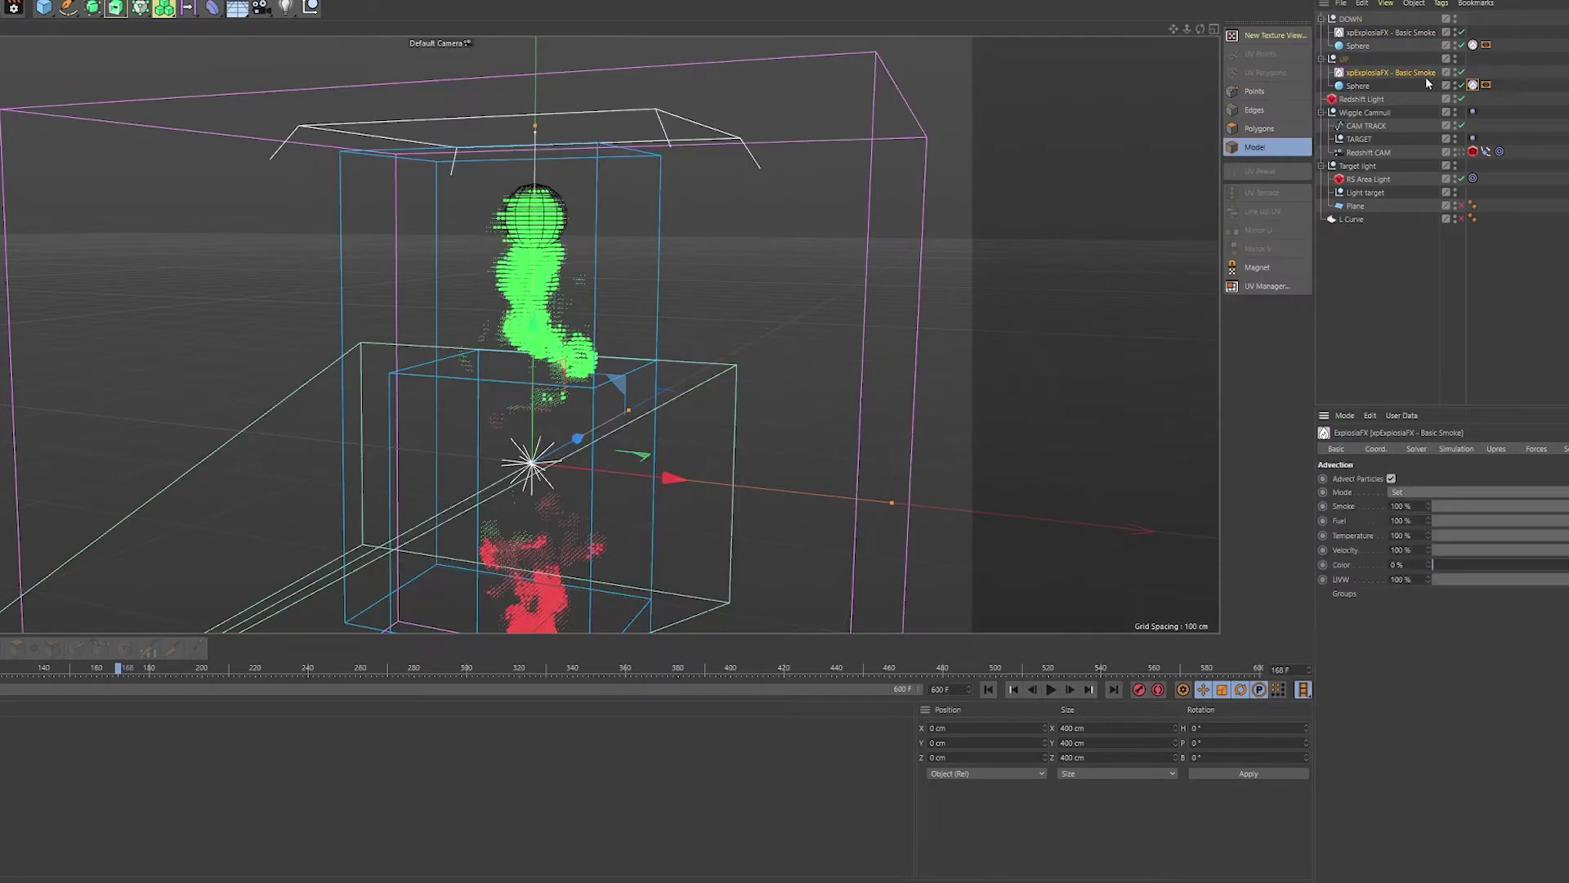
# Select the DOWN smoke simulation and view its Redshift particle settings.
pyautogui.click(1378, 33)
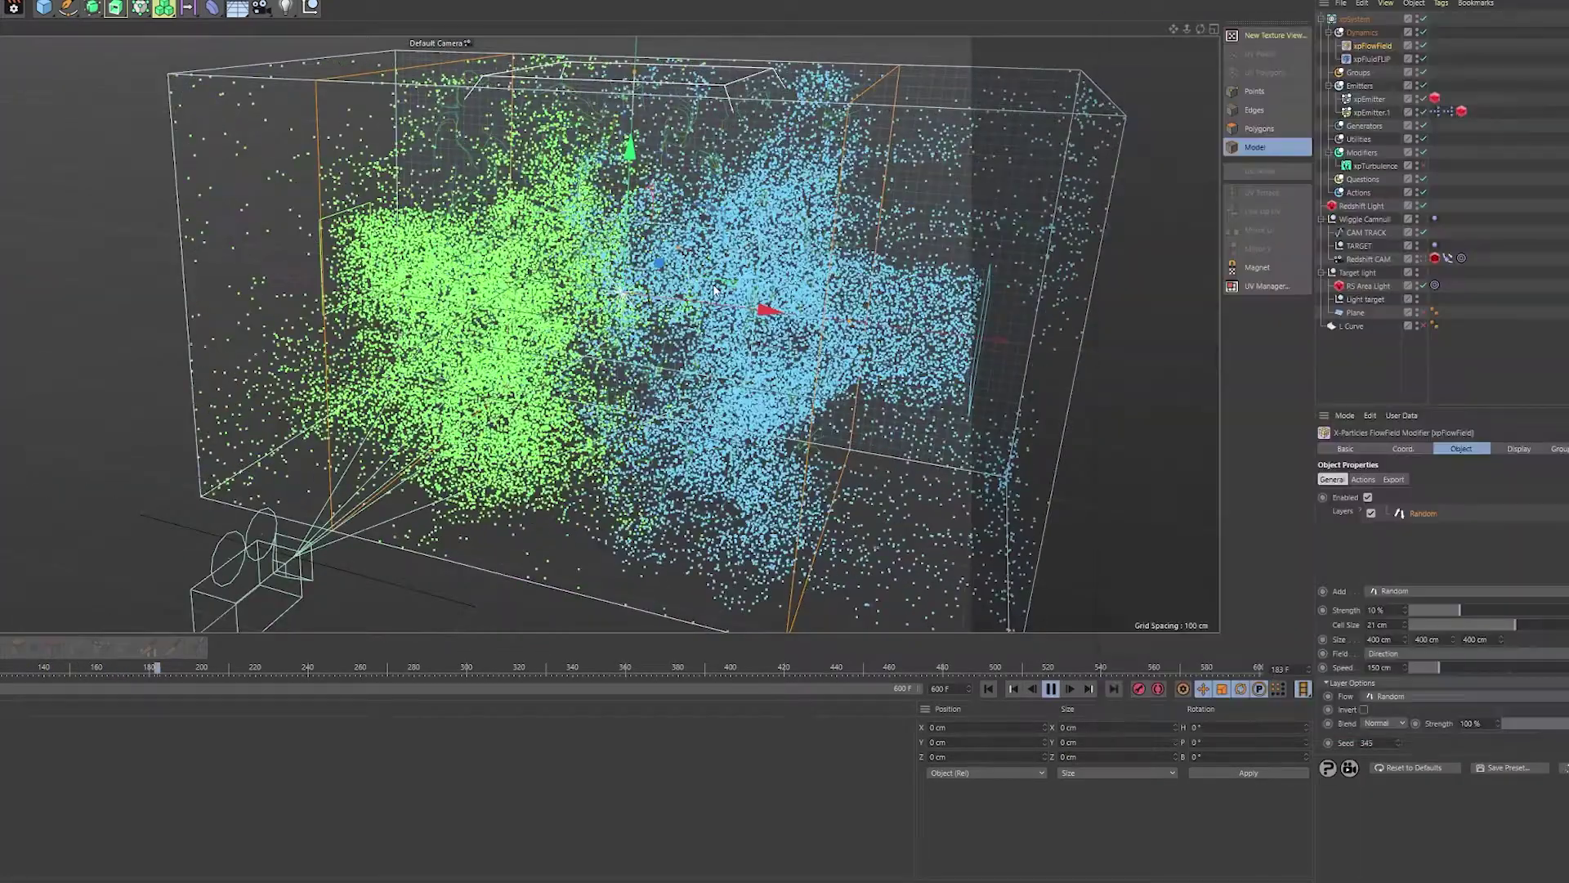
pyautogui.hotkey('alt', 'Tab')
pyautogui.click(1435, 99)
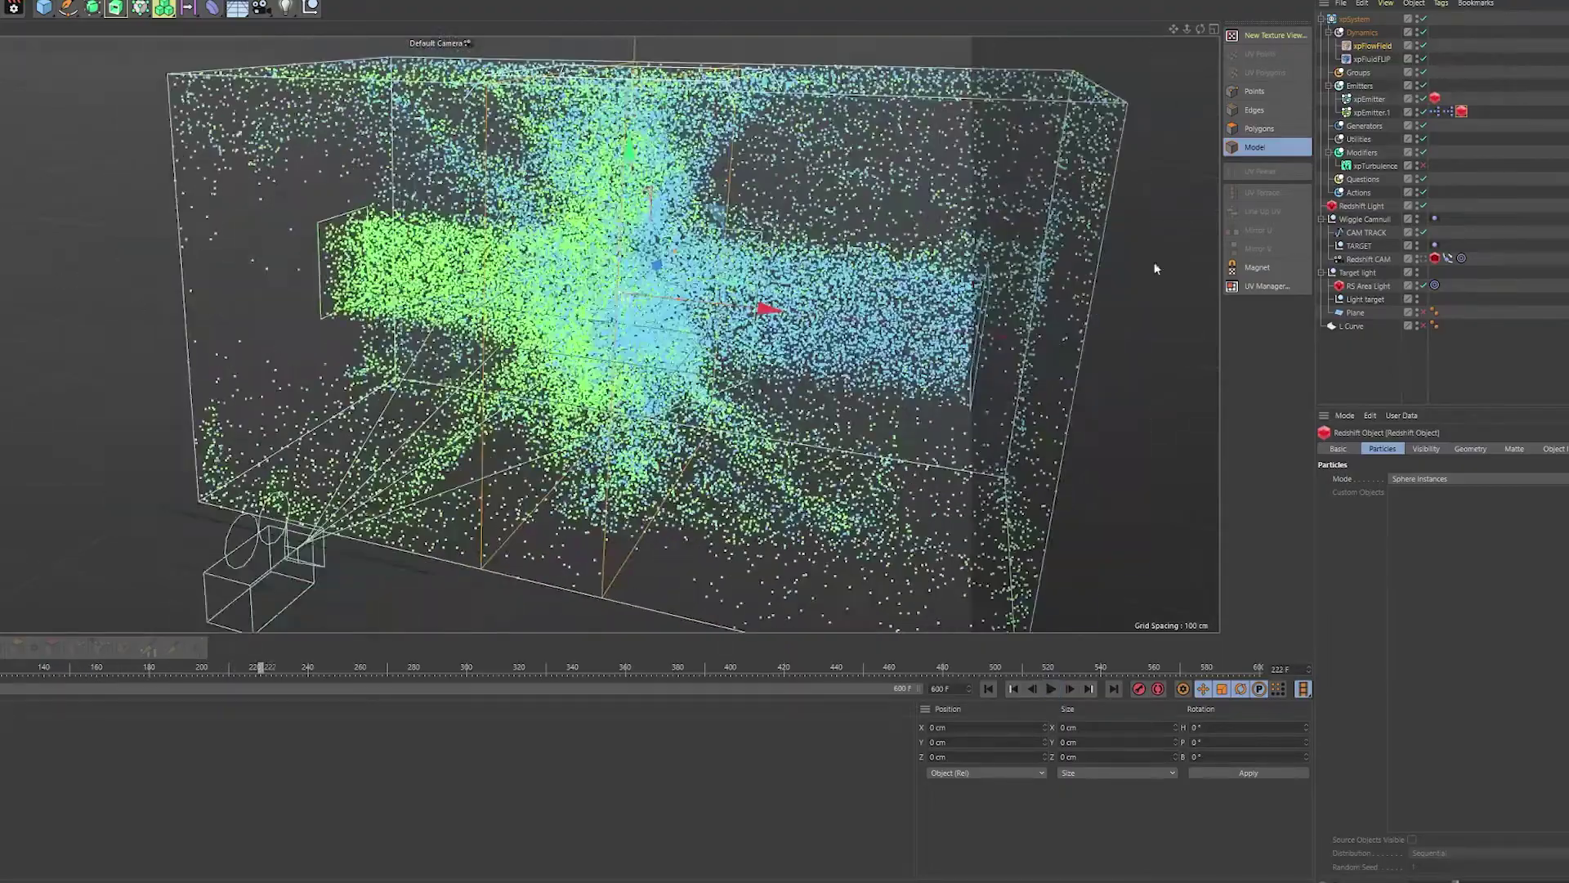
# Add an ExplosiaFX layer to the xpFlowField and play the re-simulated particles.
pyautogui.click(1373, 45)
pyautogui.click(1463, 591)
pyautogui.click(1398, 752)
pyautogui.press('space')
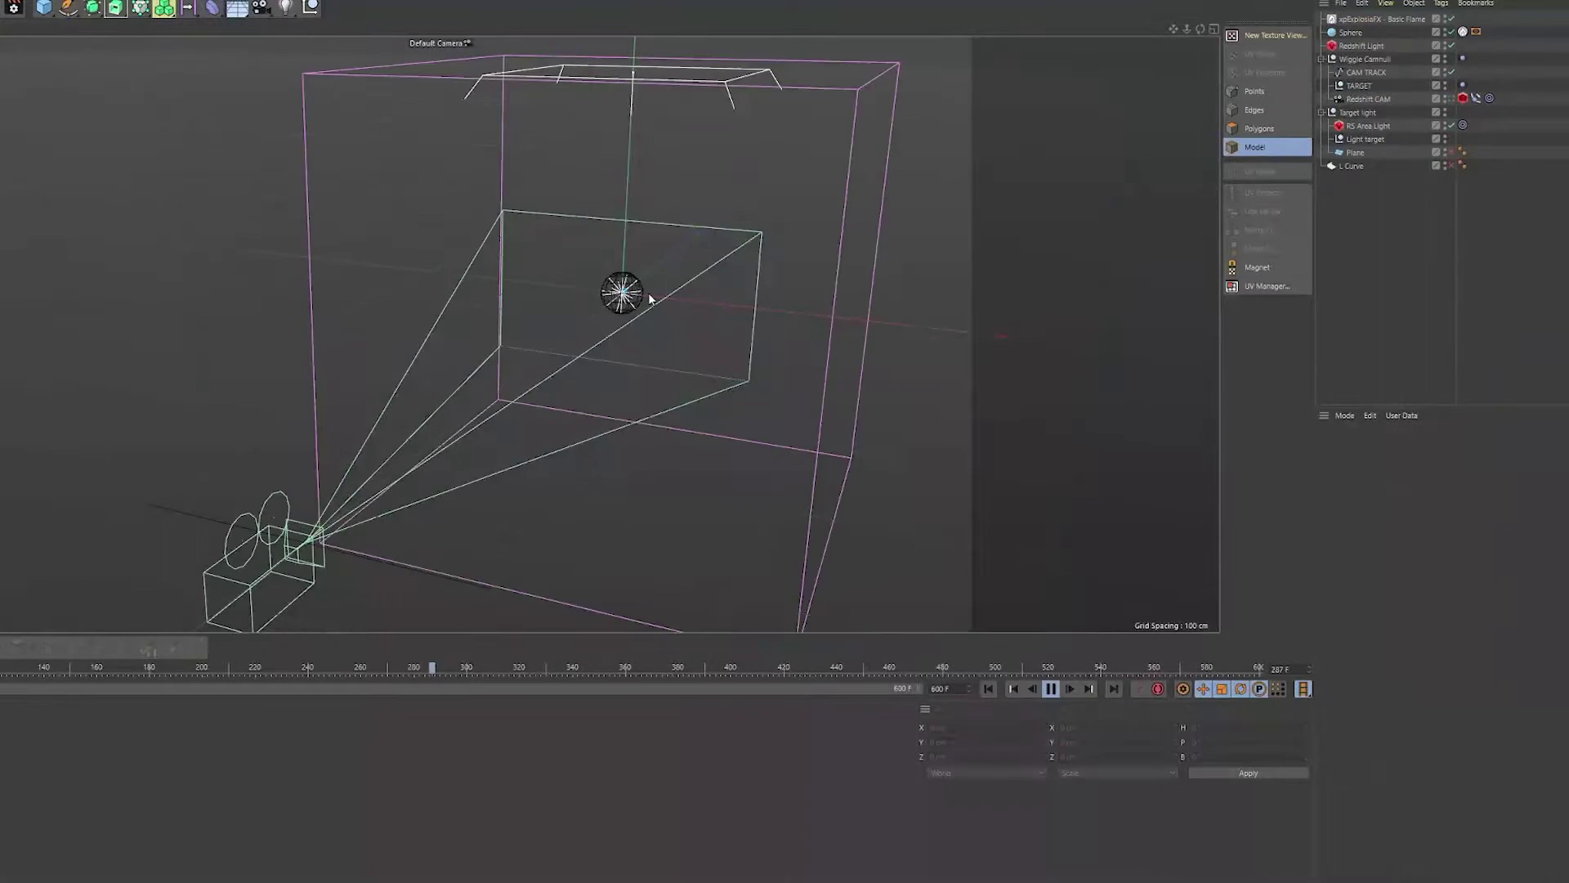
# Review the ExplosiaFX flame's display and simulation settings and add a helix spline path.
pyautogui.click(1381, 19)
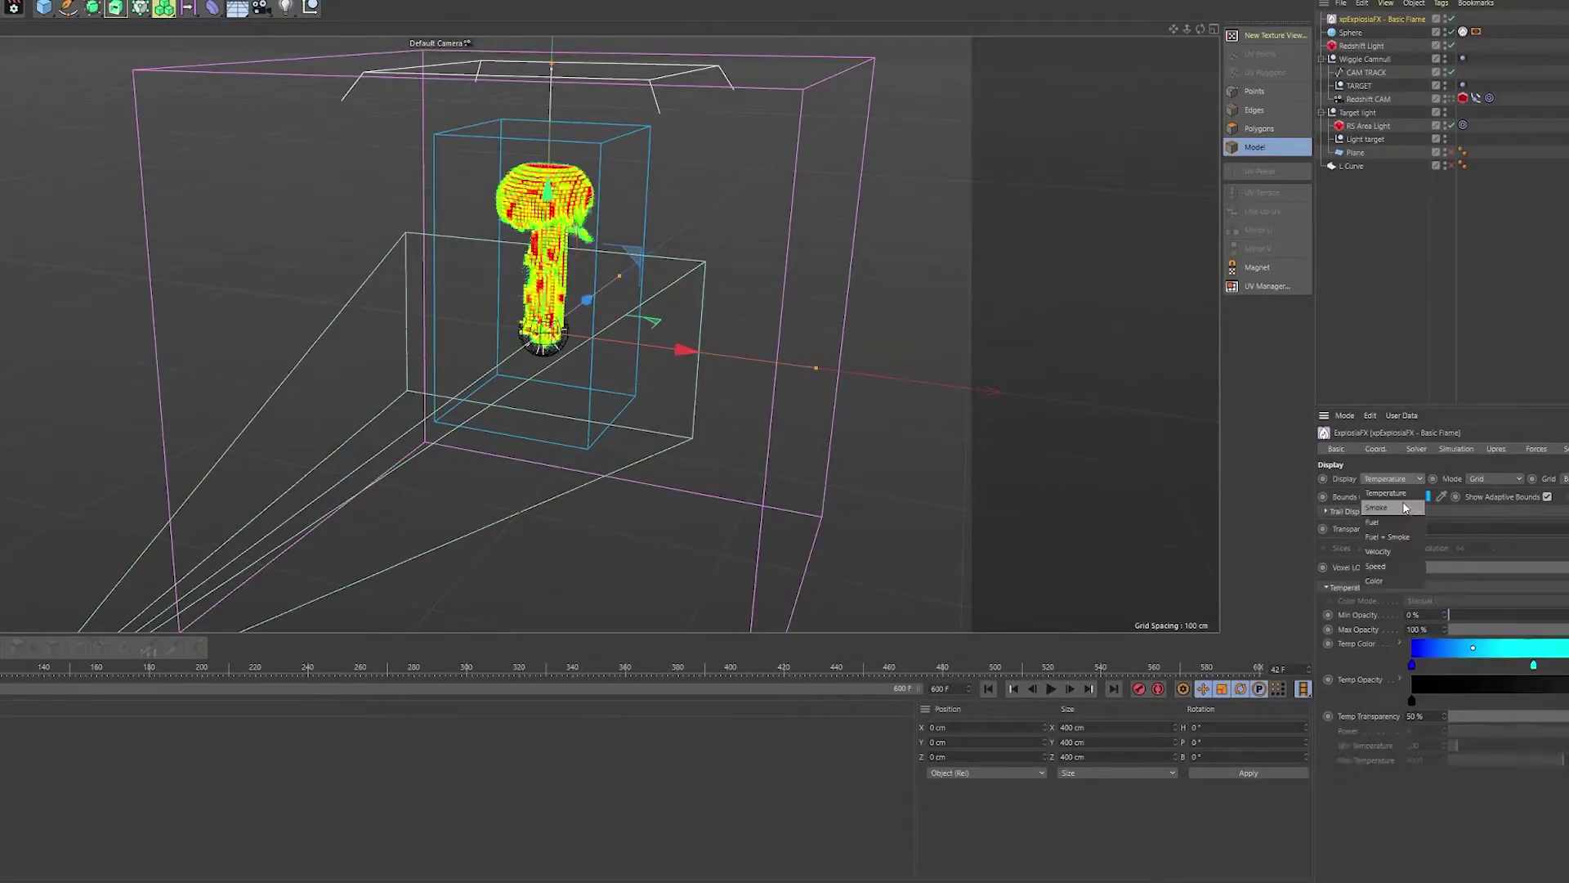
pyautogui.click(1392, 479)
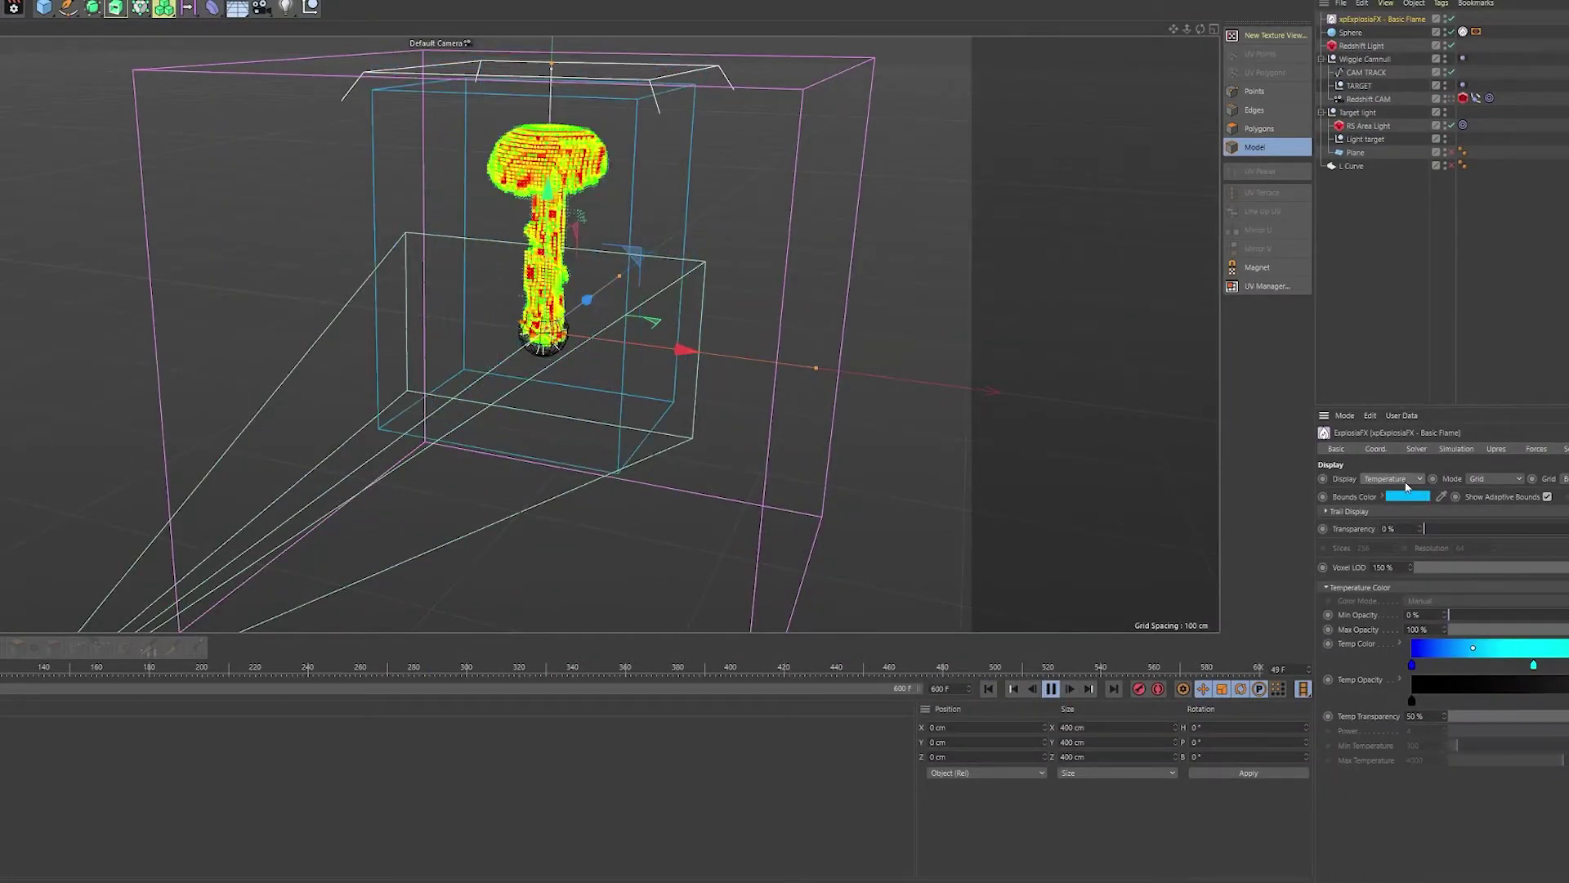
pyautogui.click(1456, 448)
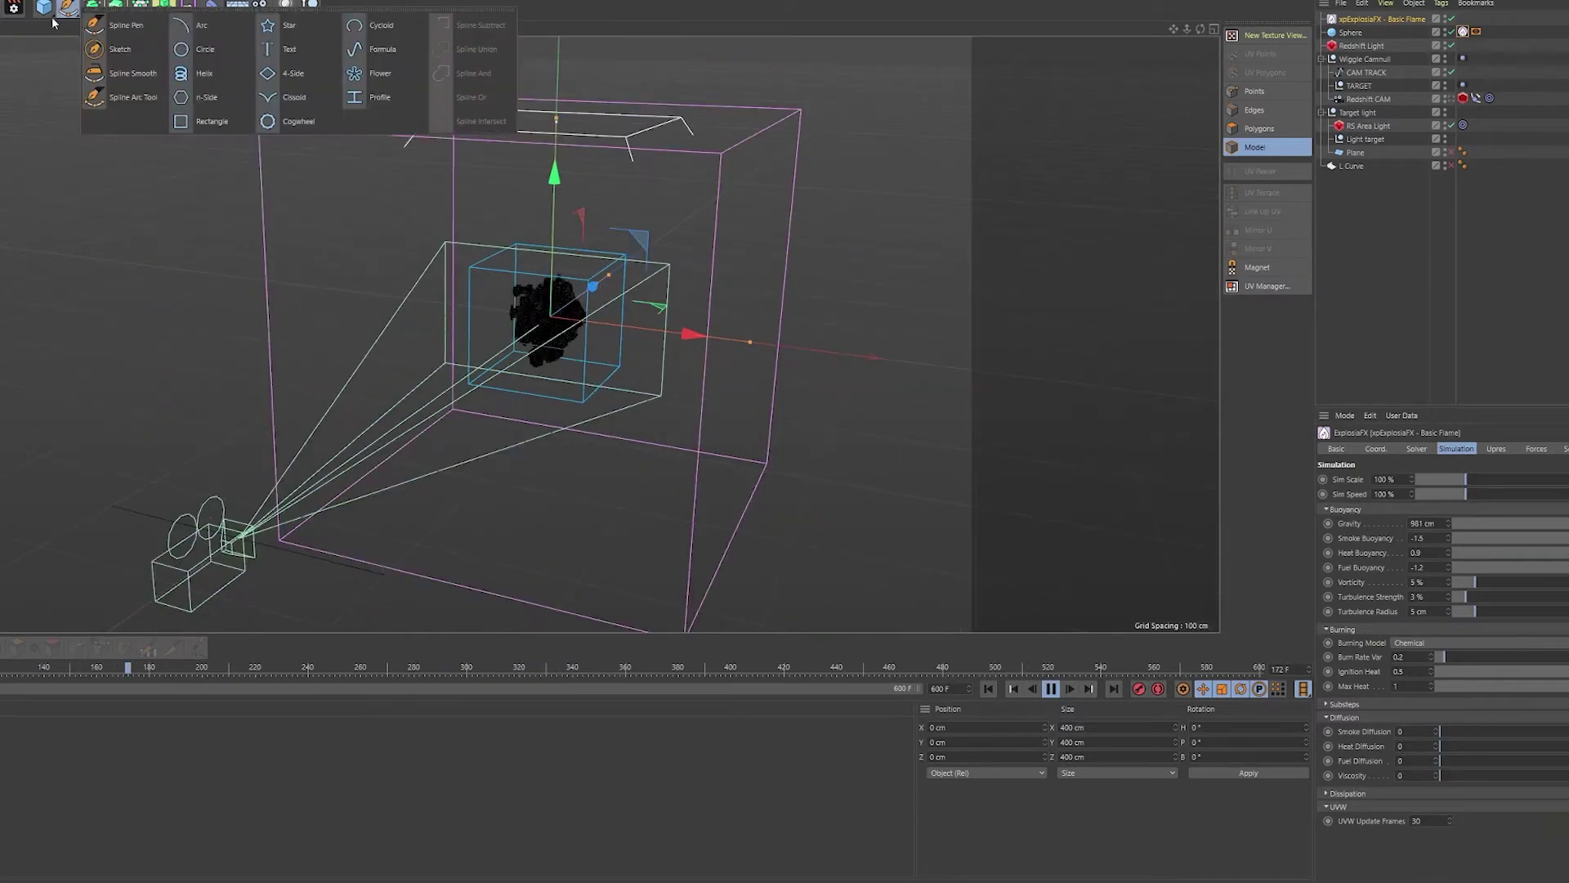
pyautogui.click(199, 73)
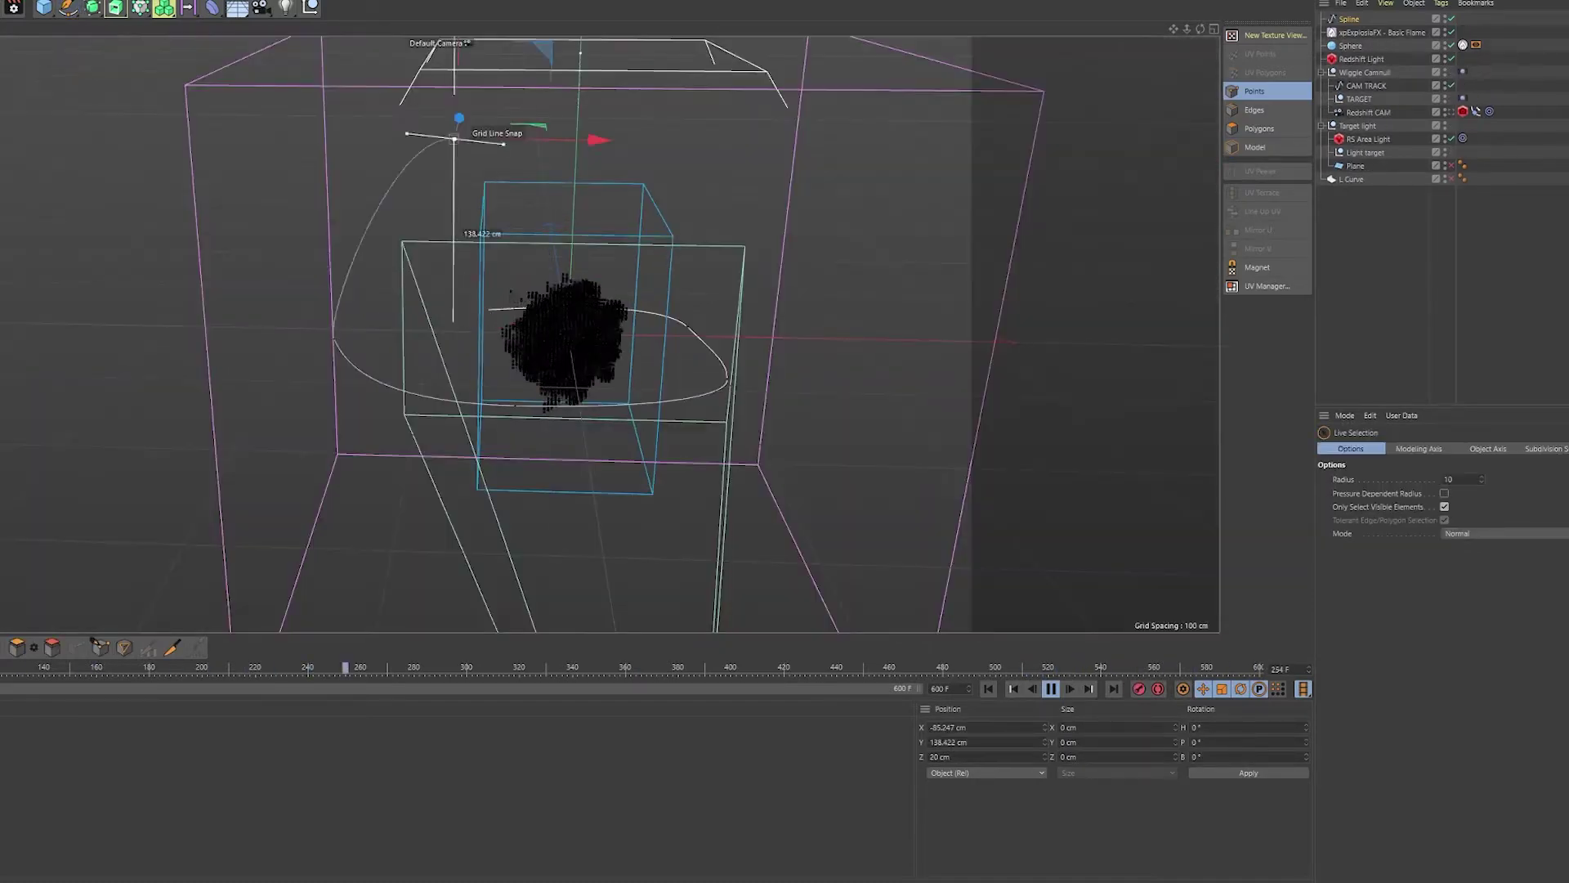
pyautogui.keyDown('alt'); pyautogui.moveTo(637, 343); pyautogui.dragTo(558, 172); pyautogui.keyUp('alt')
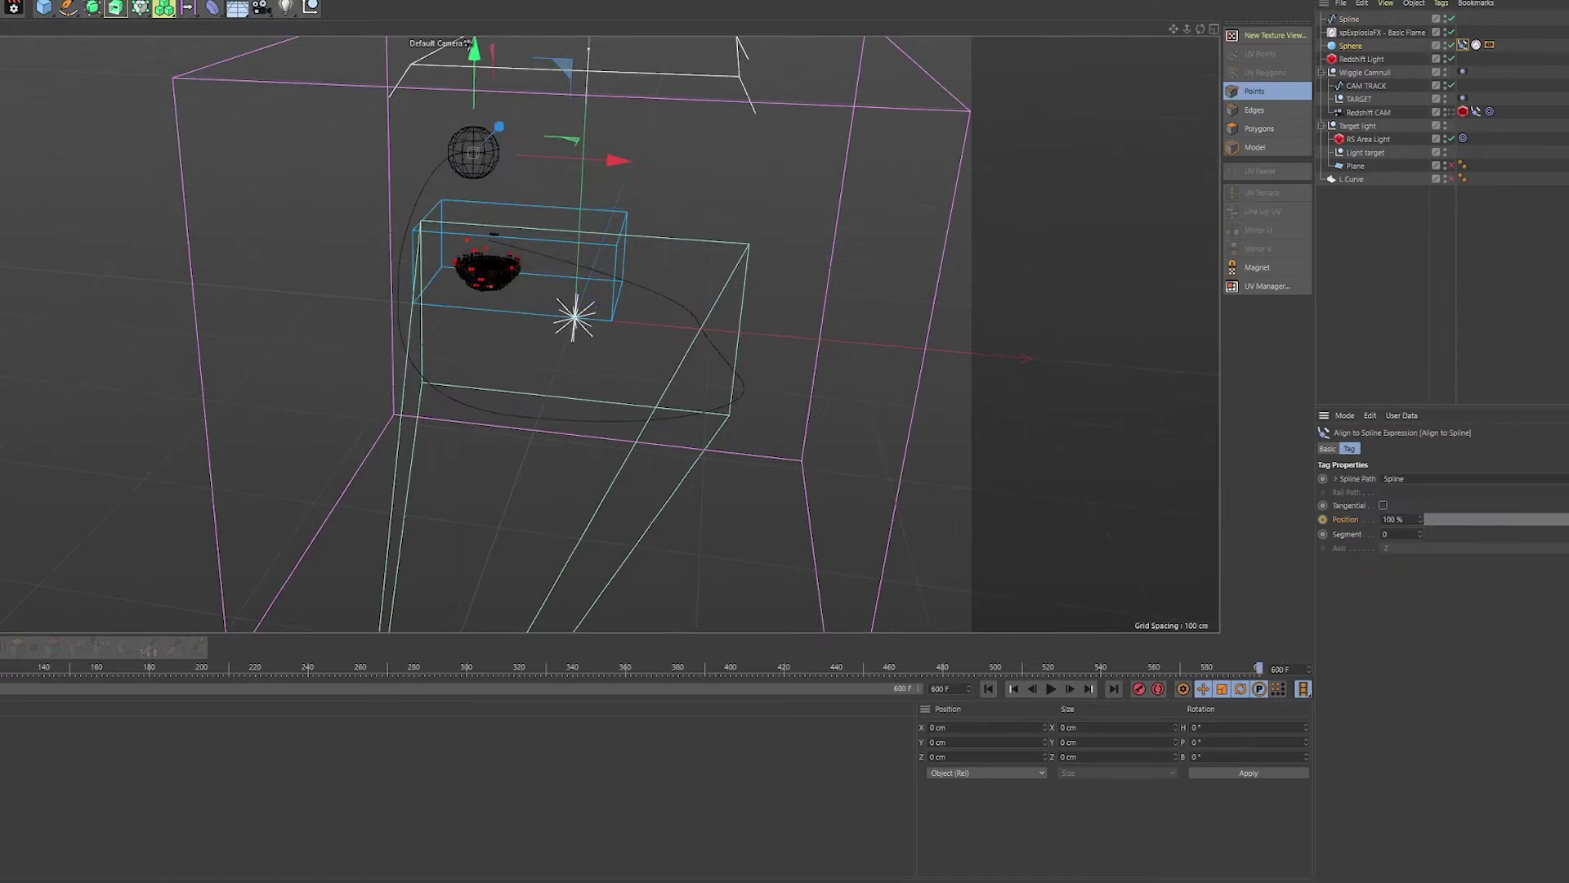
pyautogui.click(1381, 32)
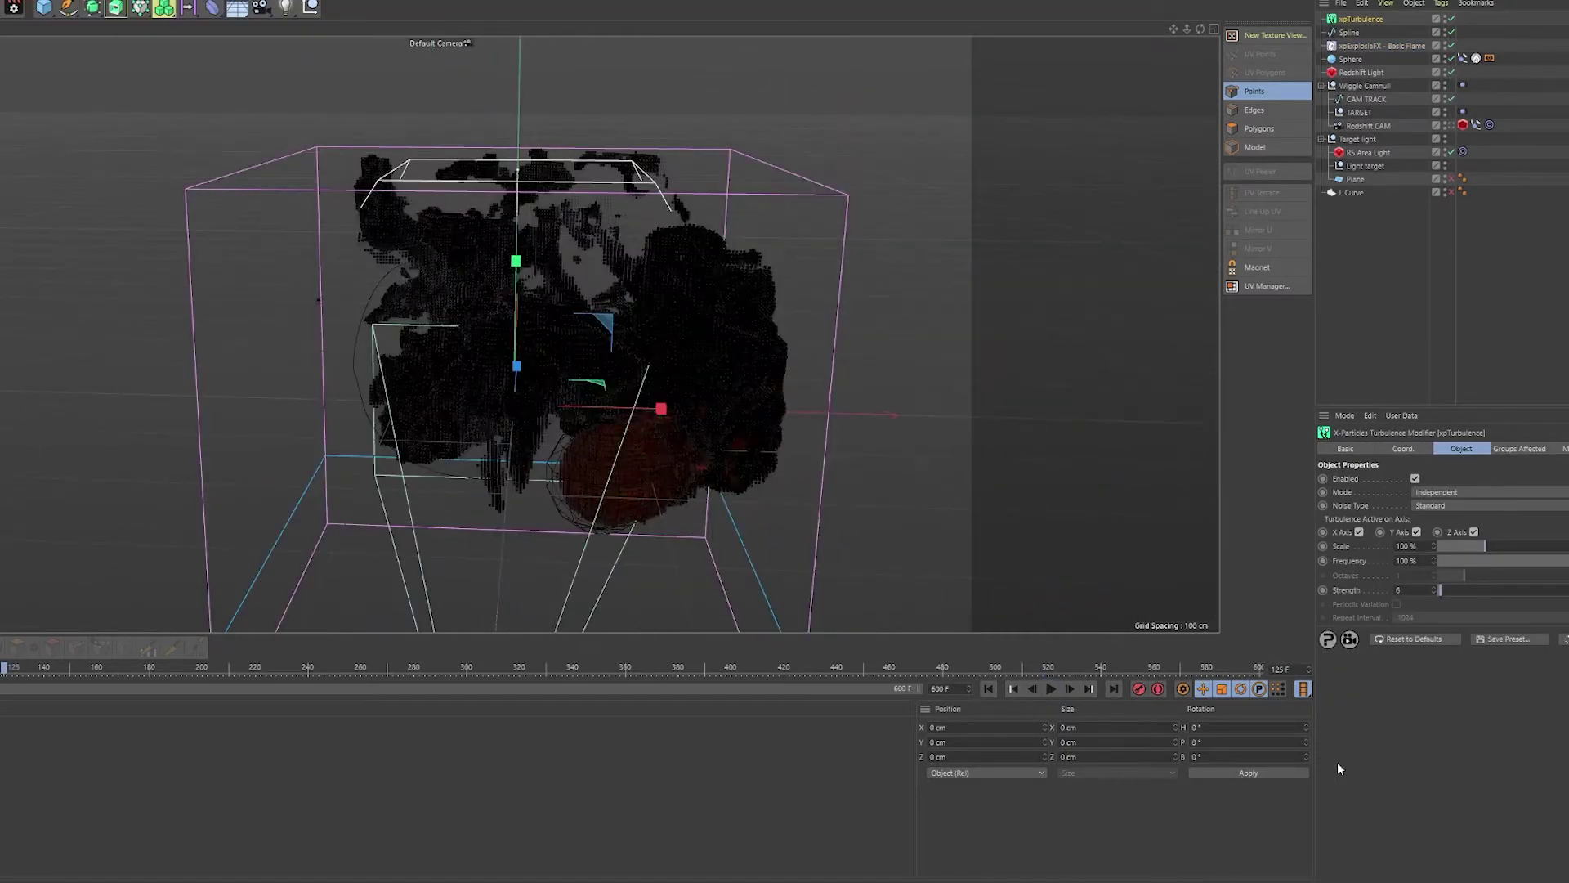
# Check the ExplosiaFX solver settings and reframe the view on the smoke volume.
pyautogui.click(1381, 46)
pyautogui.click(1254, 147)
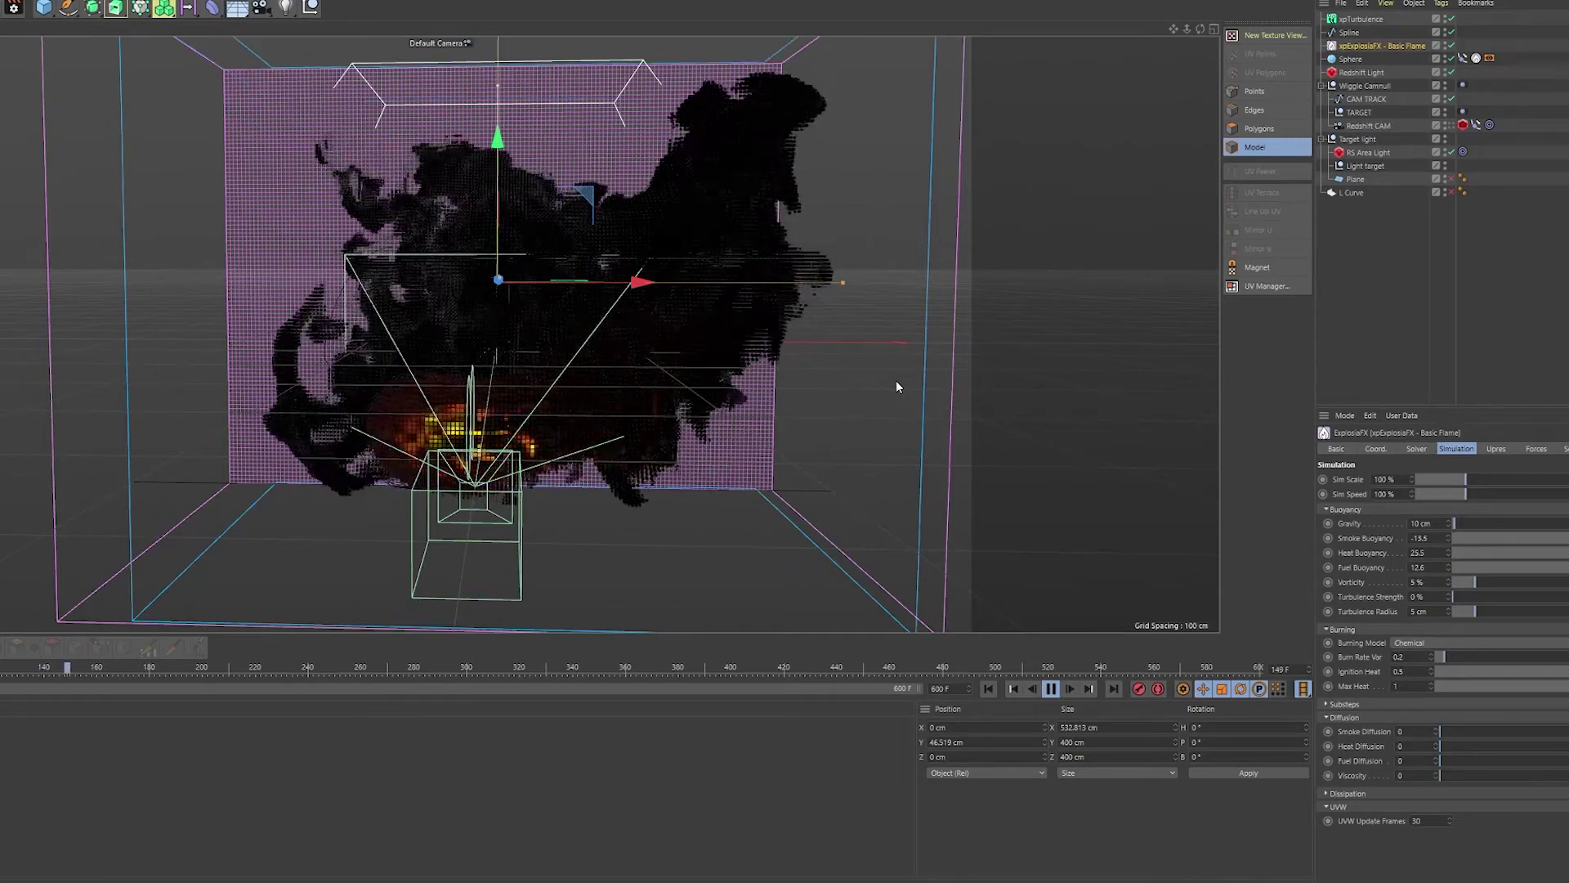
pyautogui.keyDown('alt'); pyautogui.moveTo(896, 380); pyautogui.dragTo(777, 327); pyautogui.keyUp('alt')
pyautogui.click(1417, 449)
pyautogui.keyDown('alt'); pyautogui.moveTo(721, 272); pyautogui.dragTo(695, 221); pyautogui.keyUp('alt')
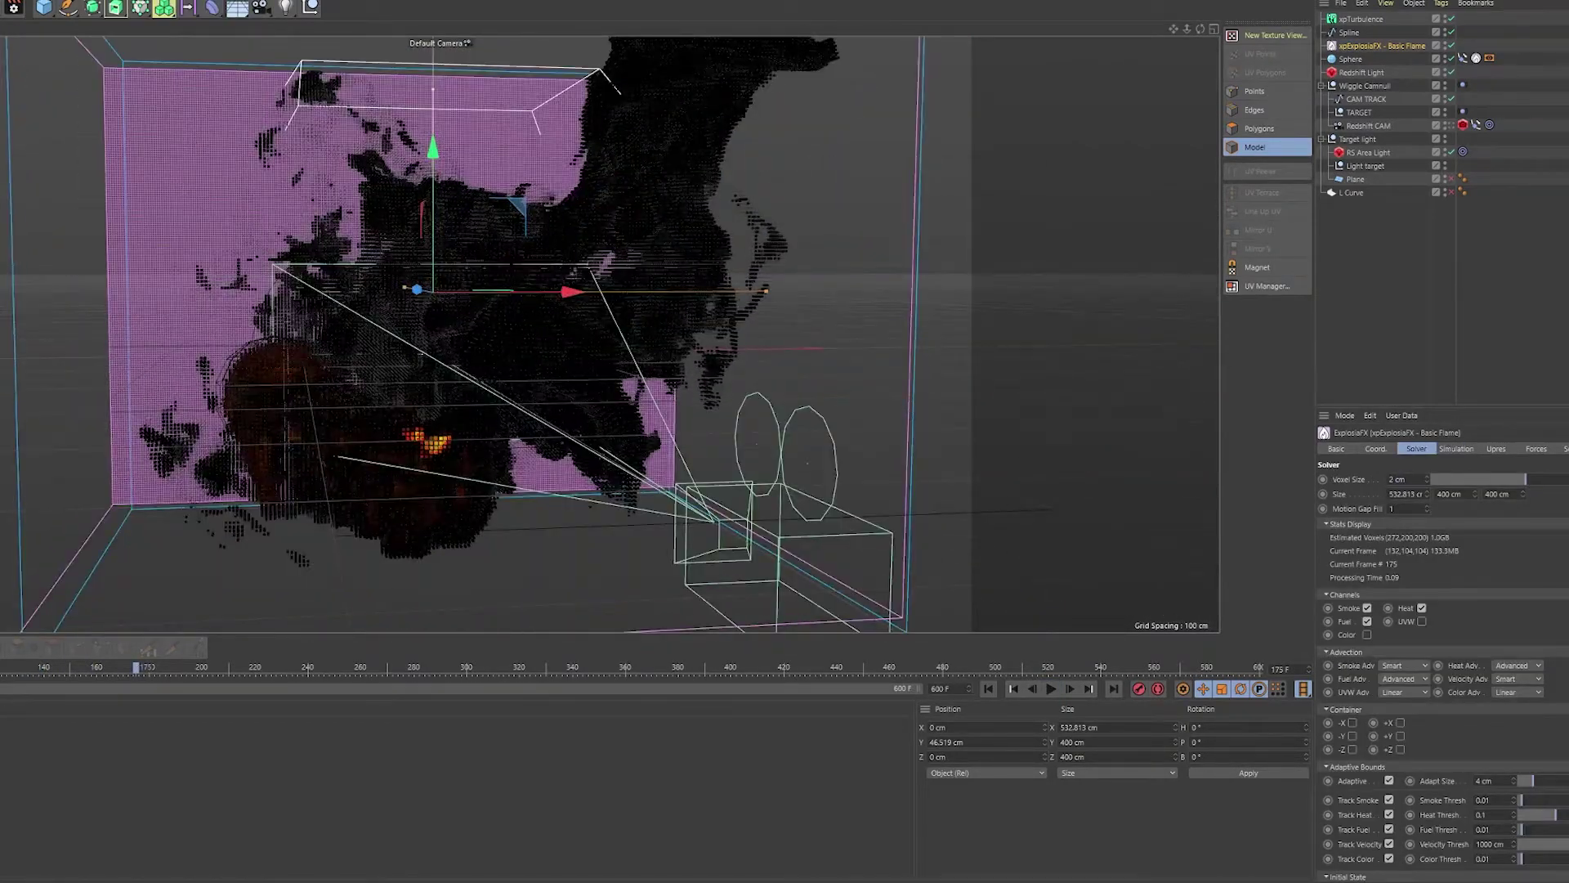
# Add an xpCache, move objects into the xpSystem groups, and tag xpExplosiaFX and Sphere.
pyautogui.click(140, 7)
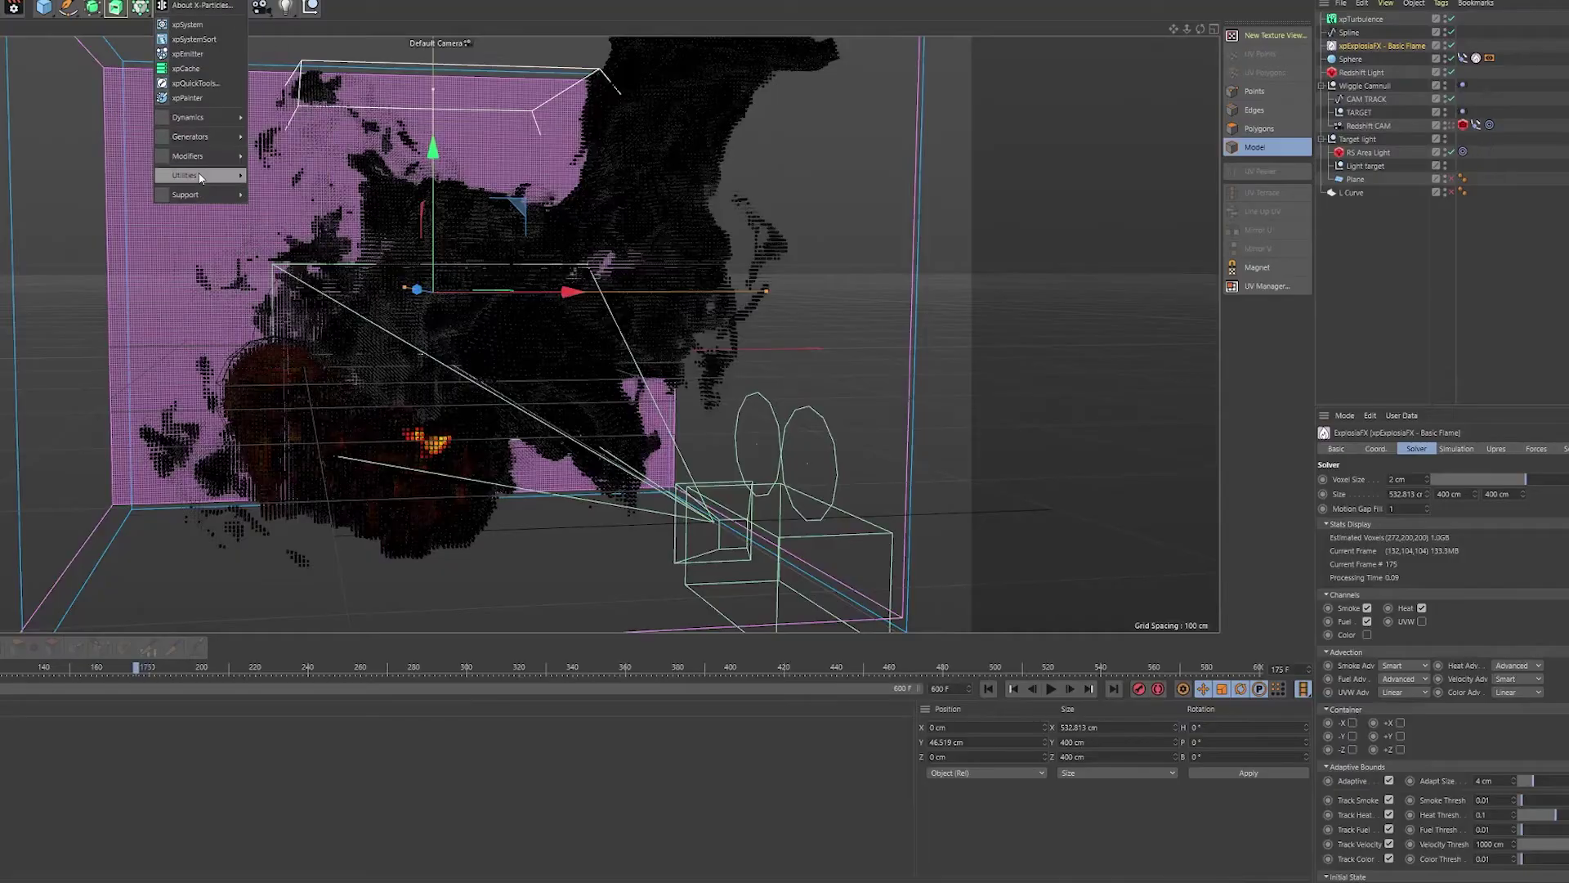
pyautogui.click(186, 68)
pyautogui.click(1382, 59)
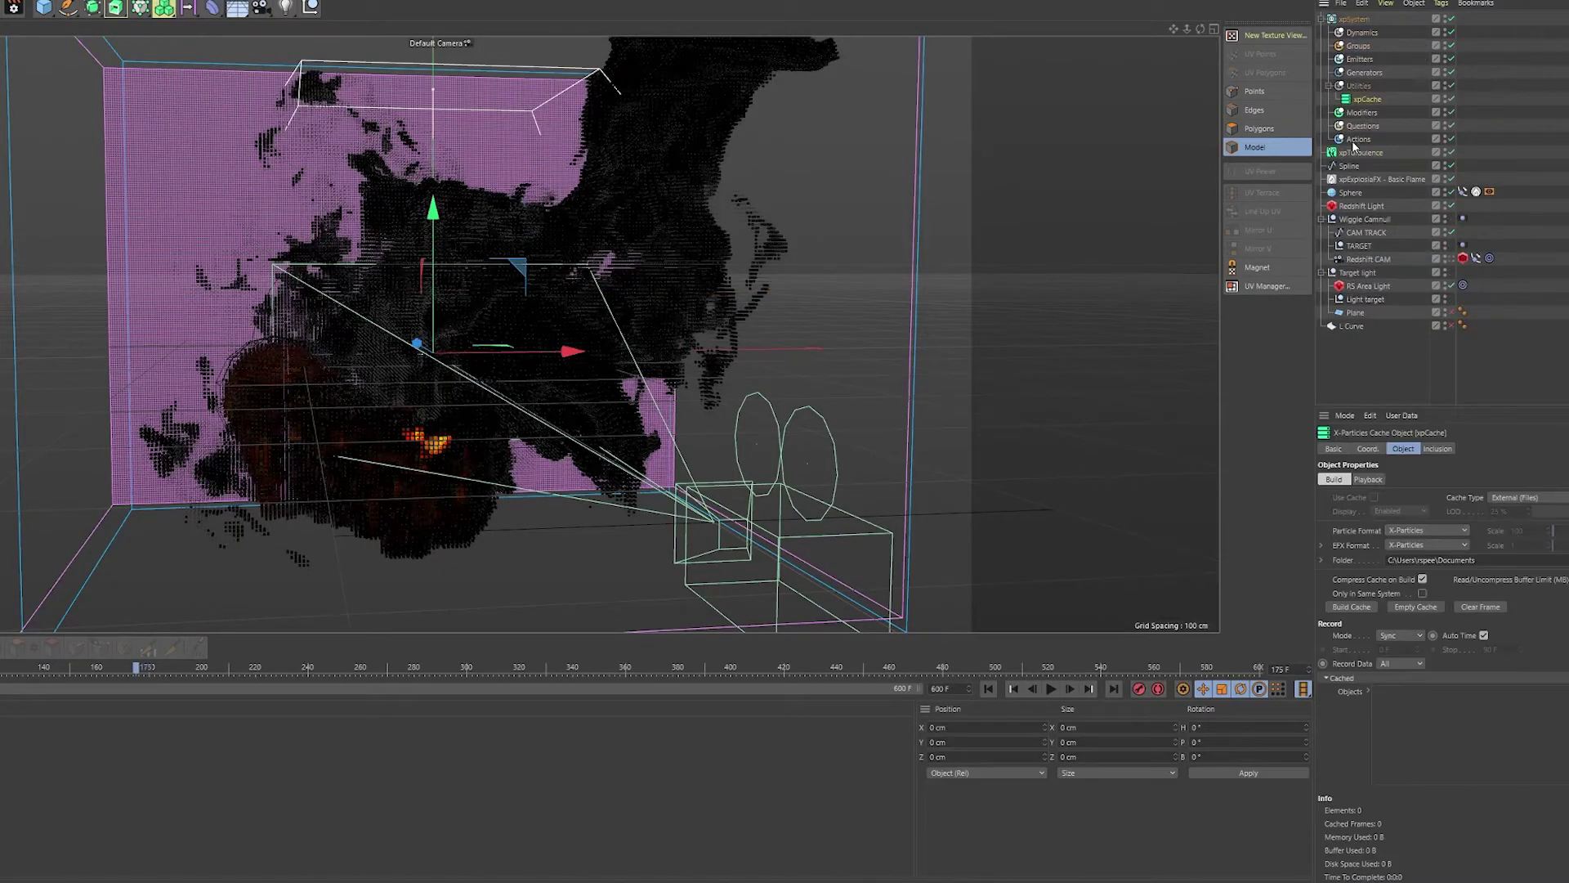
pyautogui.moveTo(1371, 165); pyautogui.dragTo(1360, 100)
pyautogui.click(1368, 112)
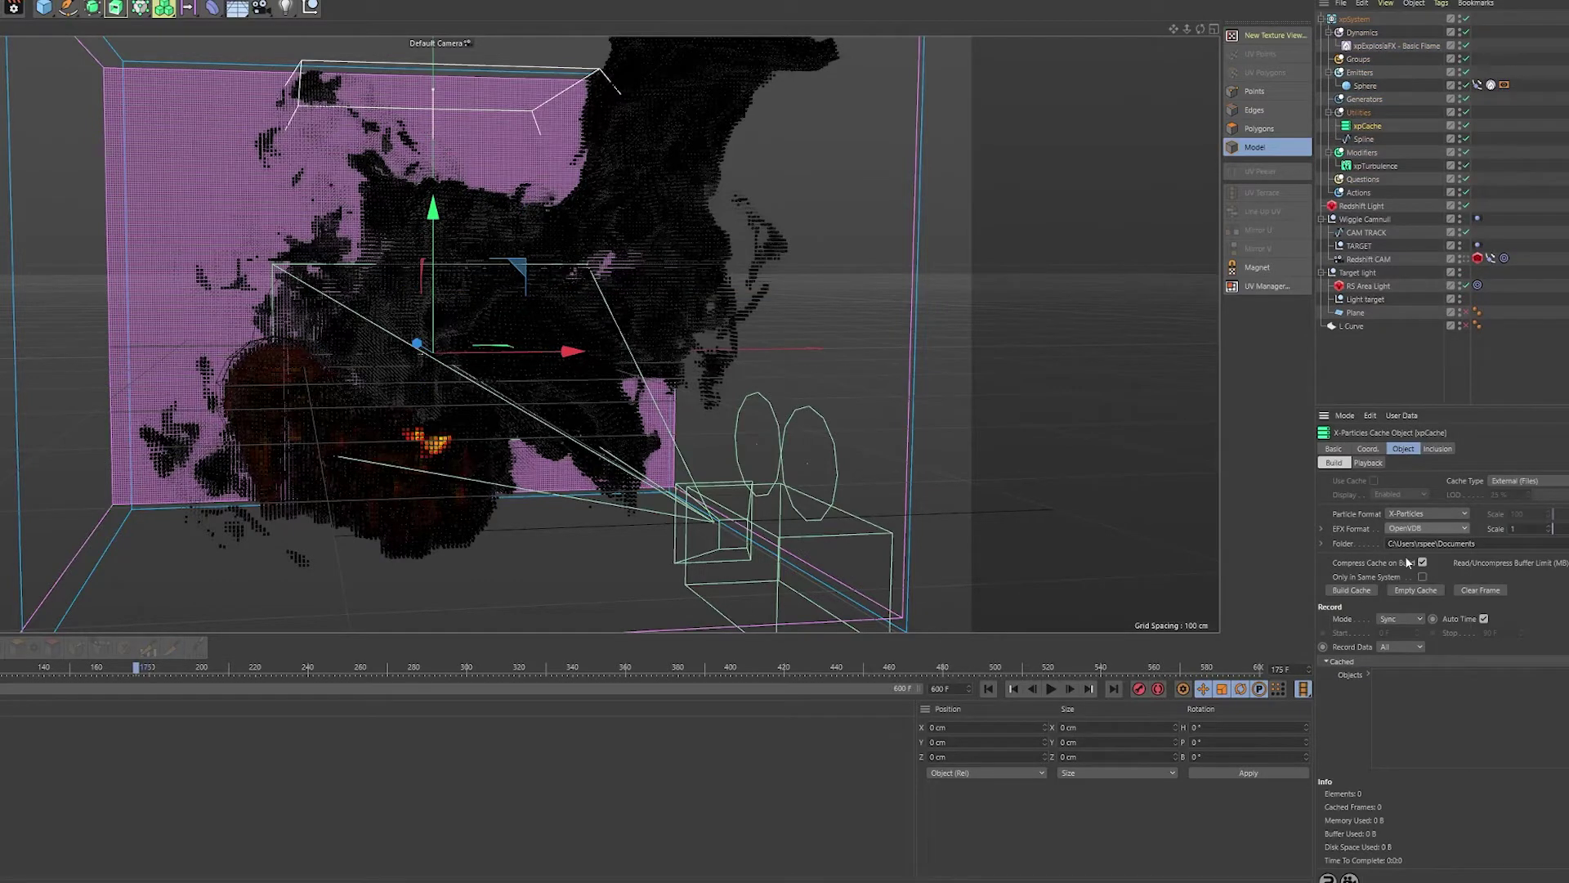
pyautogui.rightClick(1432, 285)
pyautogui.click(1380, 139)
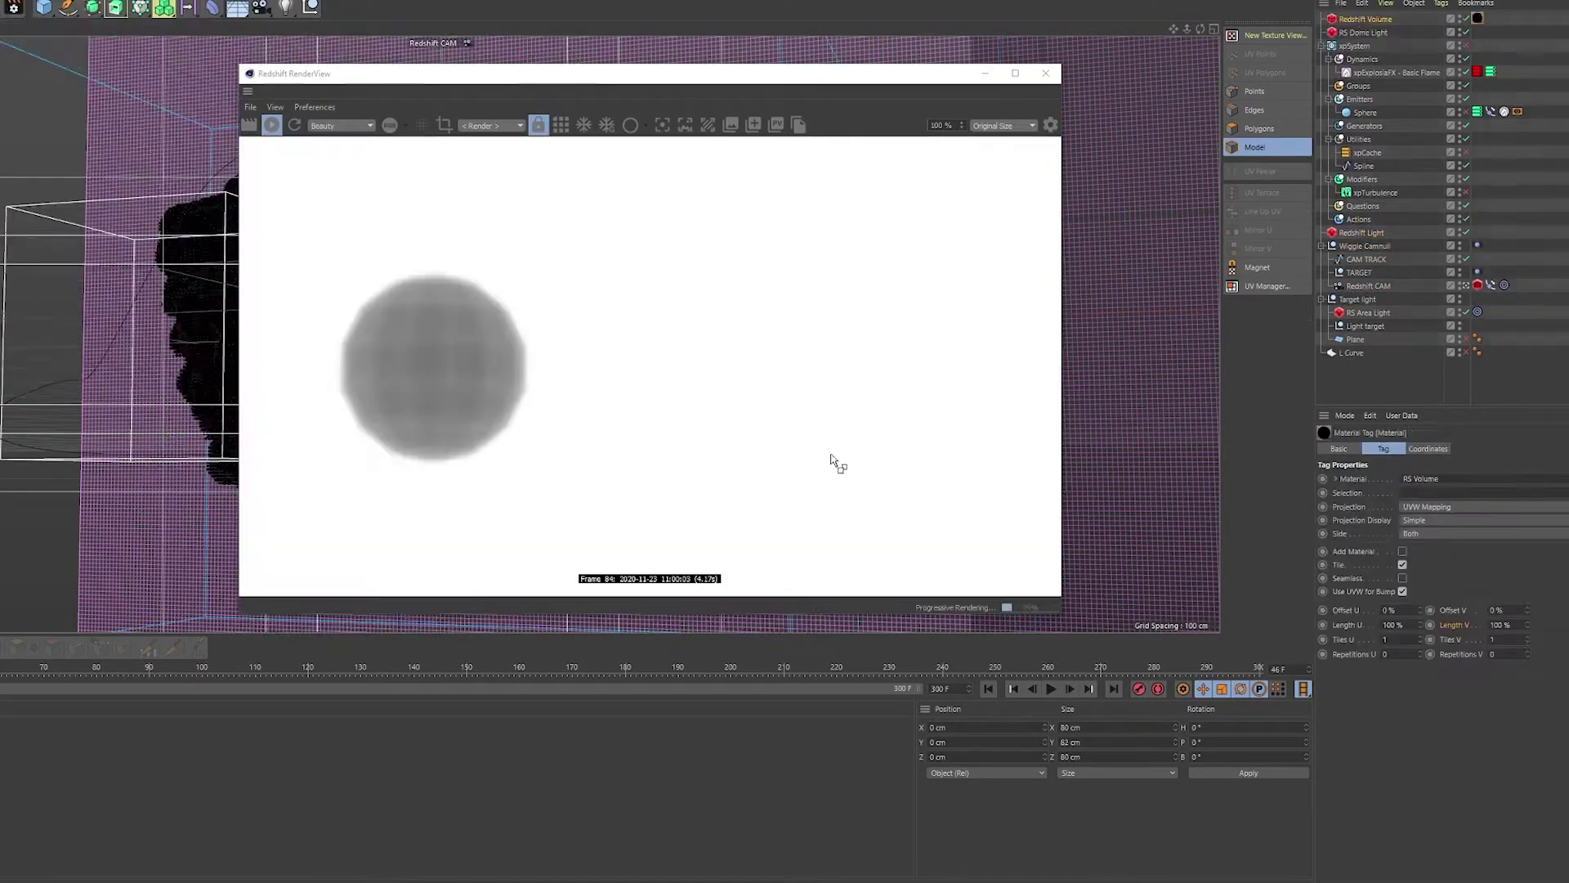
# Set the RS Area Light colour to red with intensity 200.
pyautogui.click(1405, 480)
pyautogui.click(1439, 496)
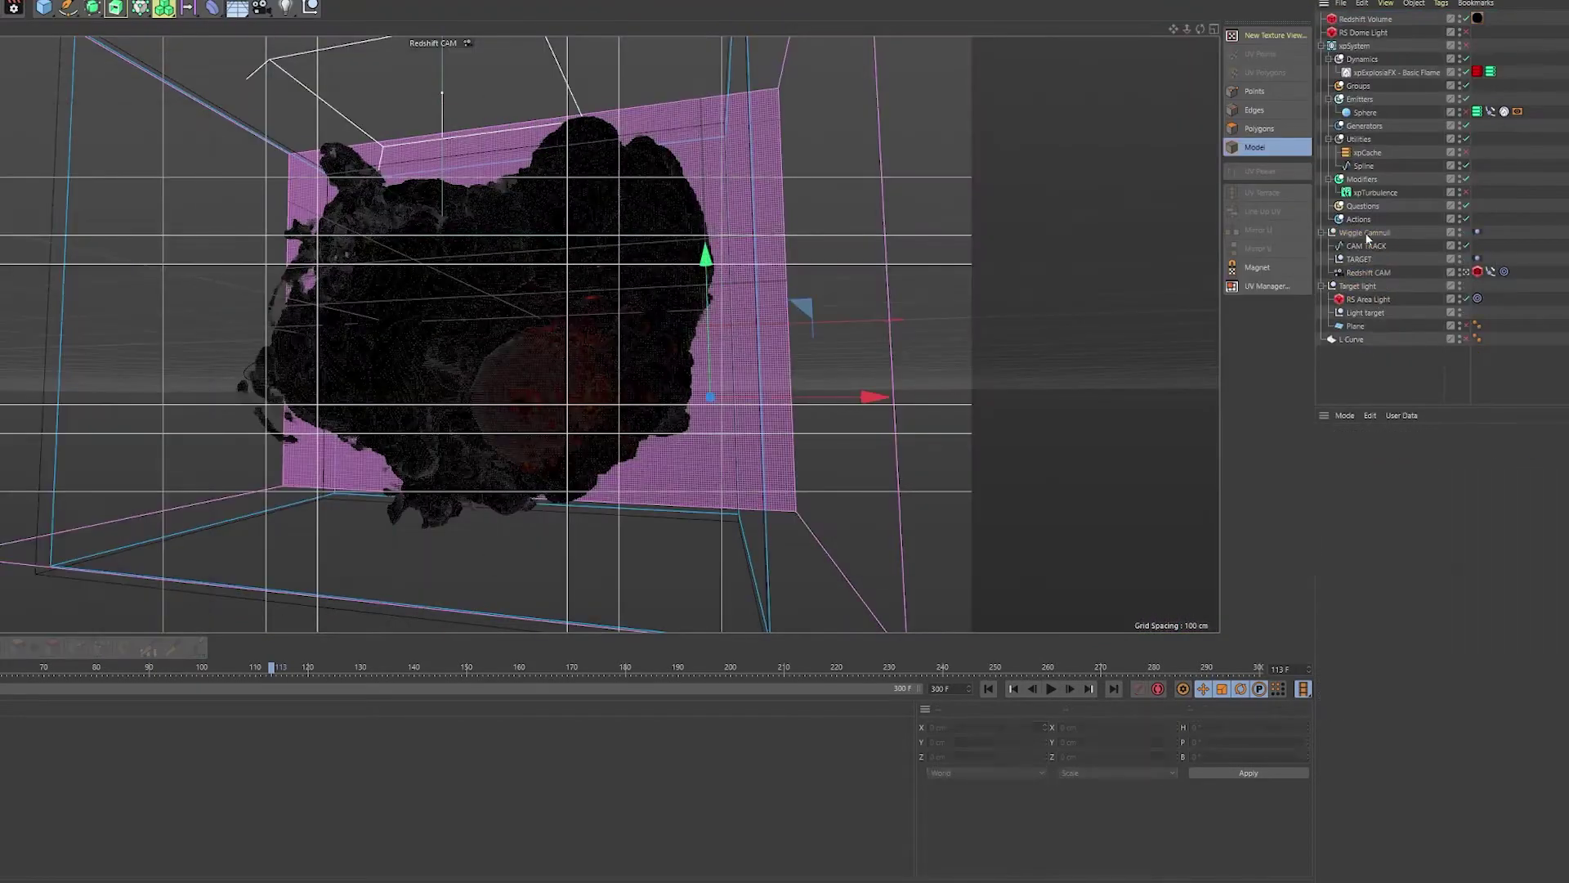
pyautogui.click(1369, 300)
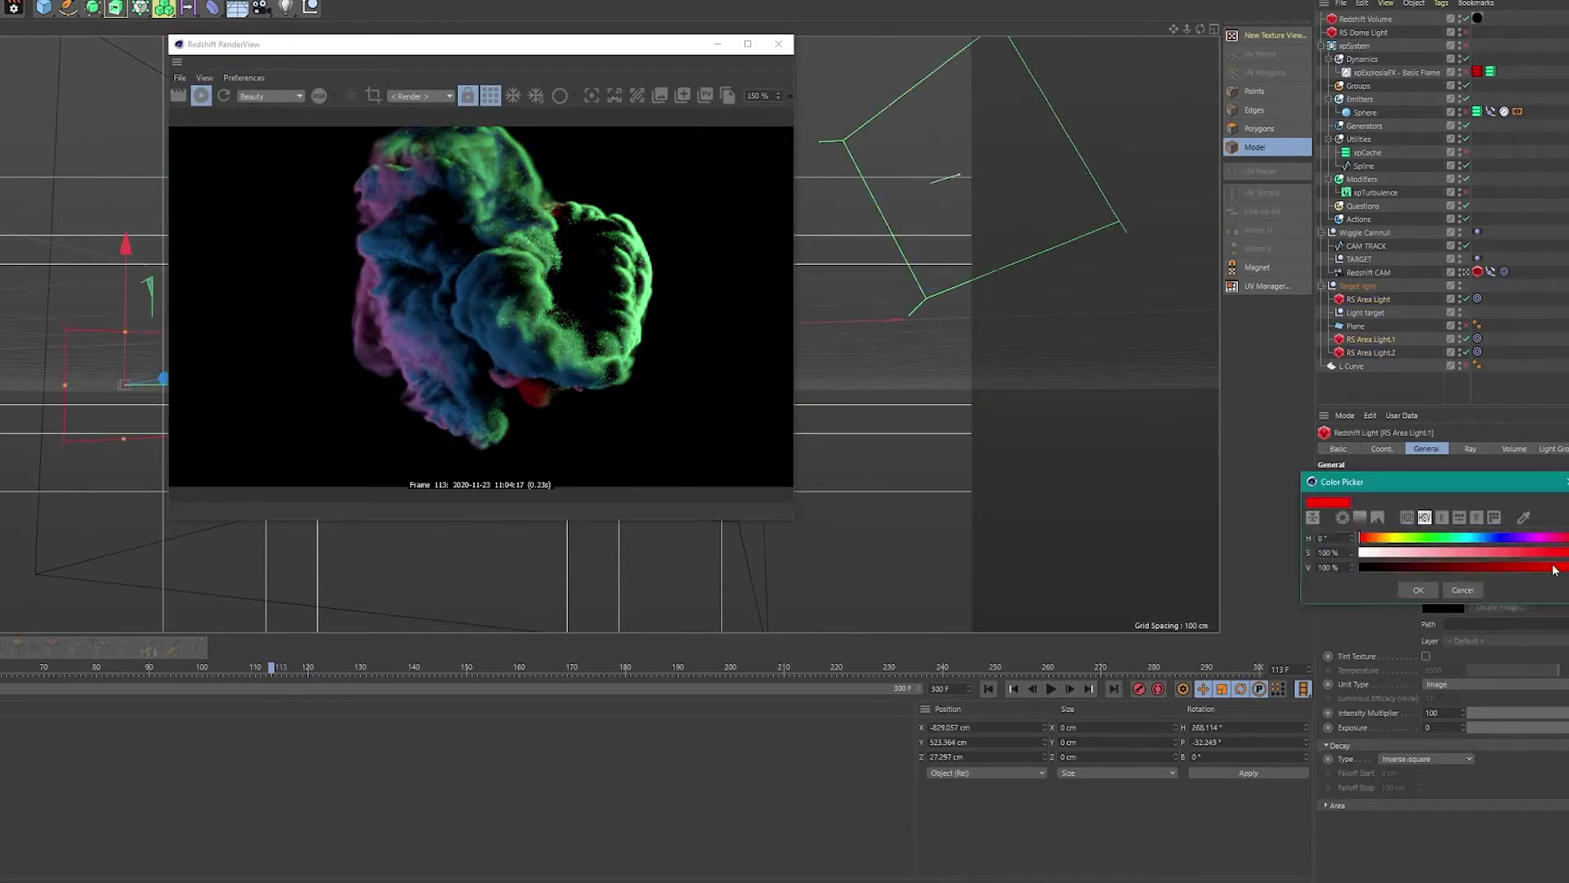
pyautogui.press('Return')
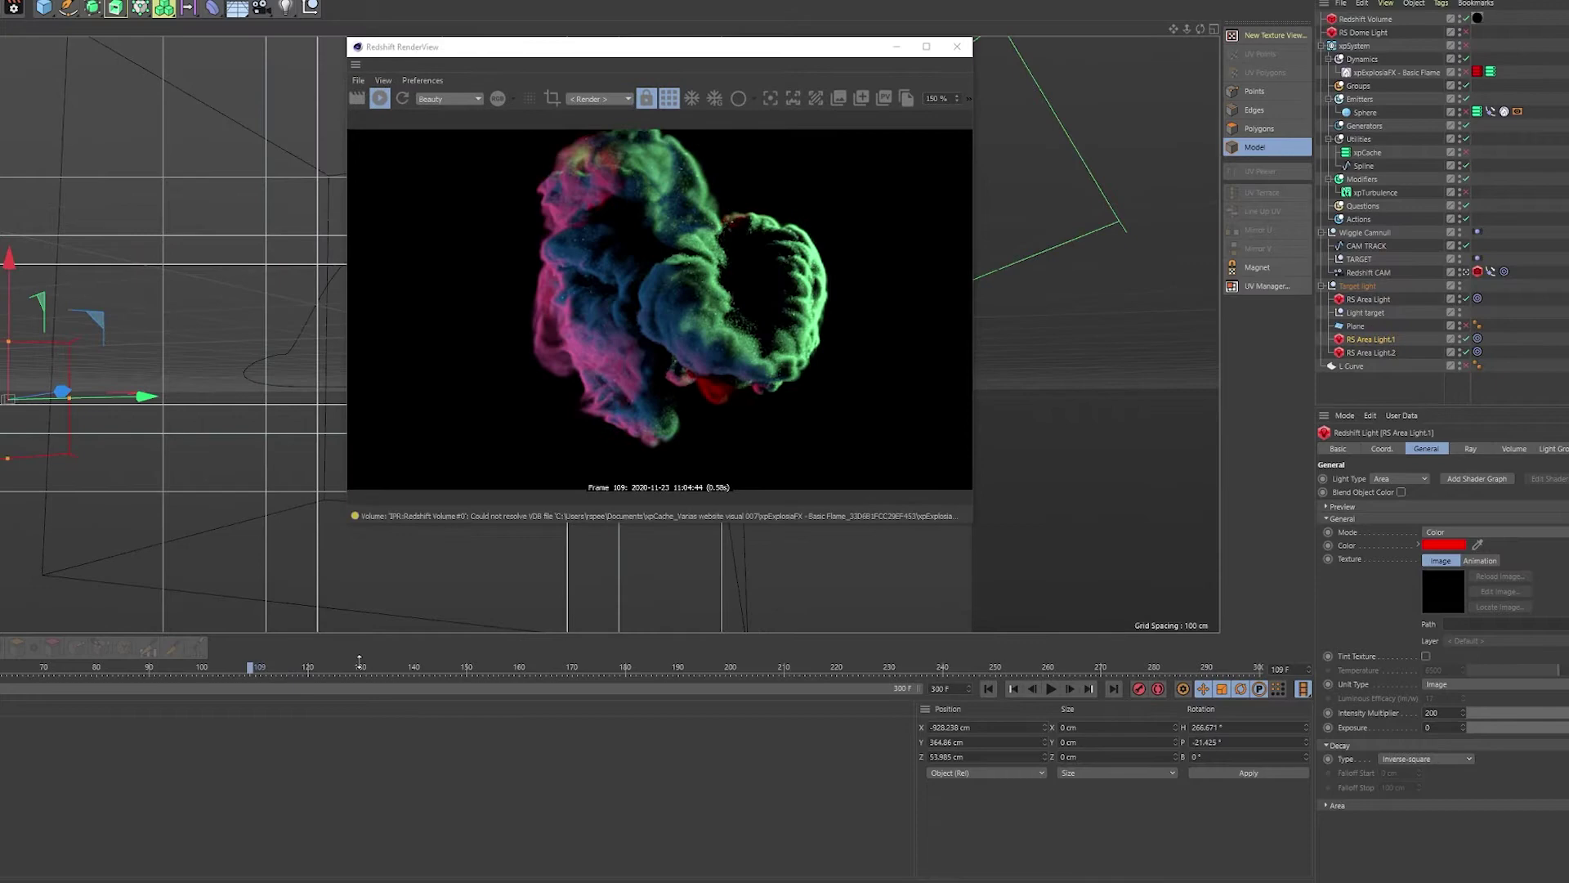
# Jump to frame 208, close the render preview and select the xpCache.
pyautogui.moveTo(360, 667); pyautogui.dragTo(773, 667)
pyautogui.click(957, 47)
pyautogui.click(1399, 73)
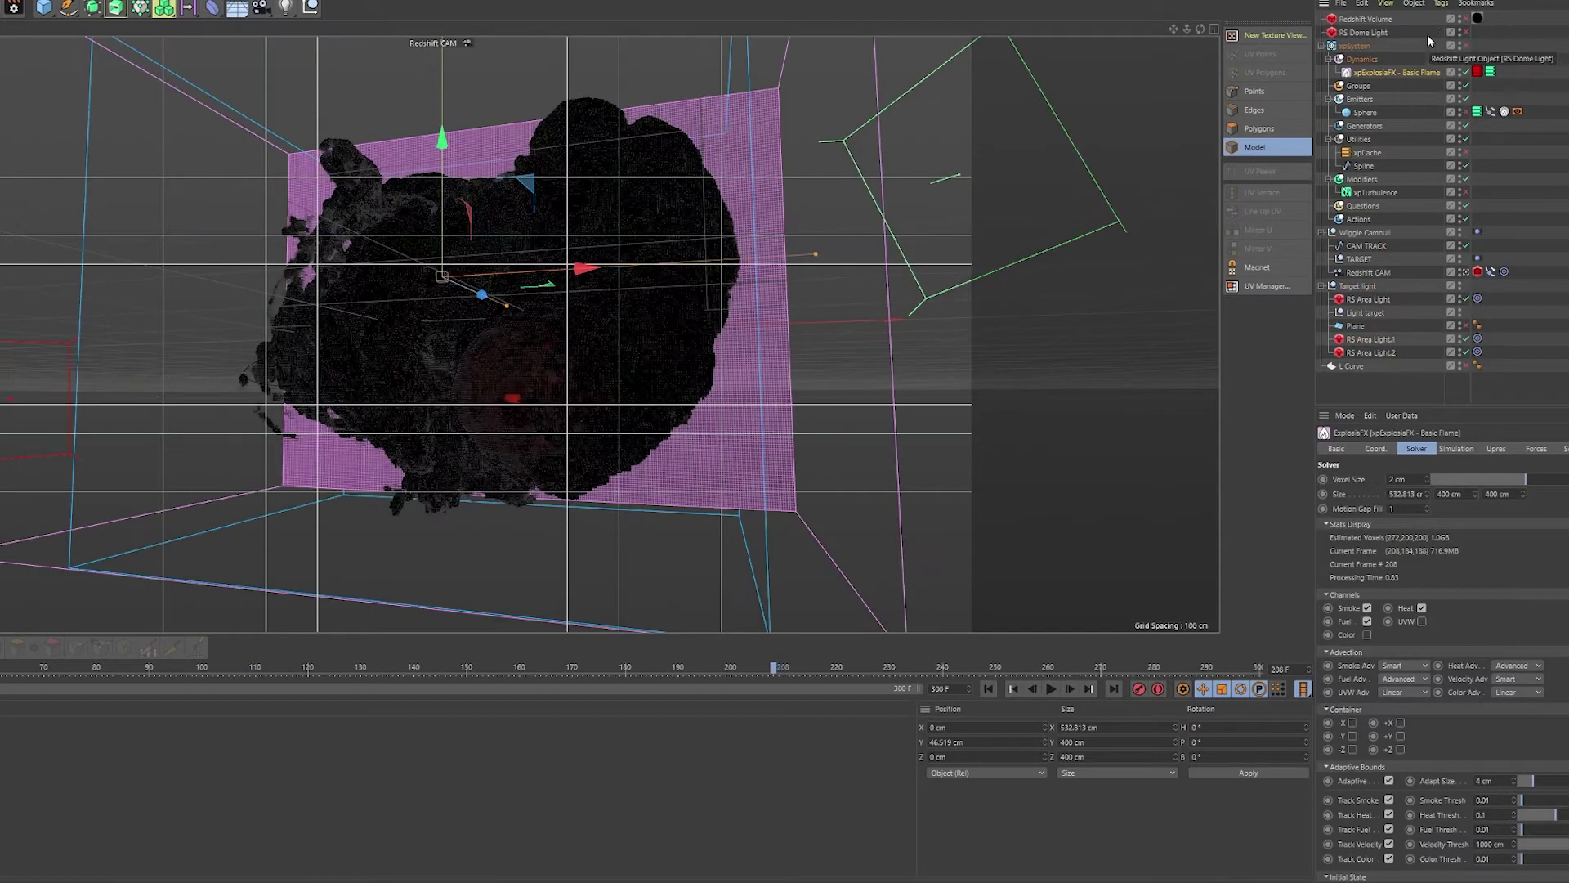
pyautogui.click(1368, 152)
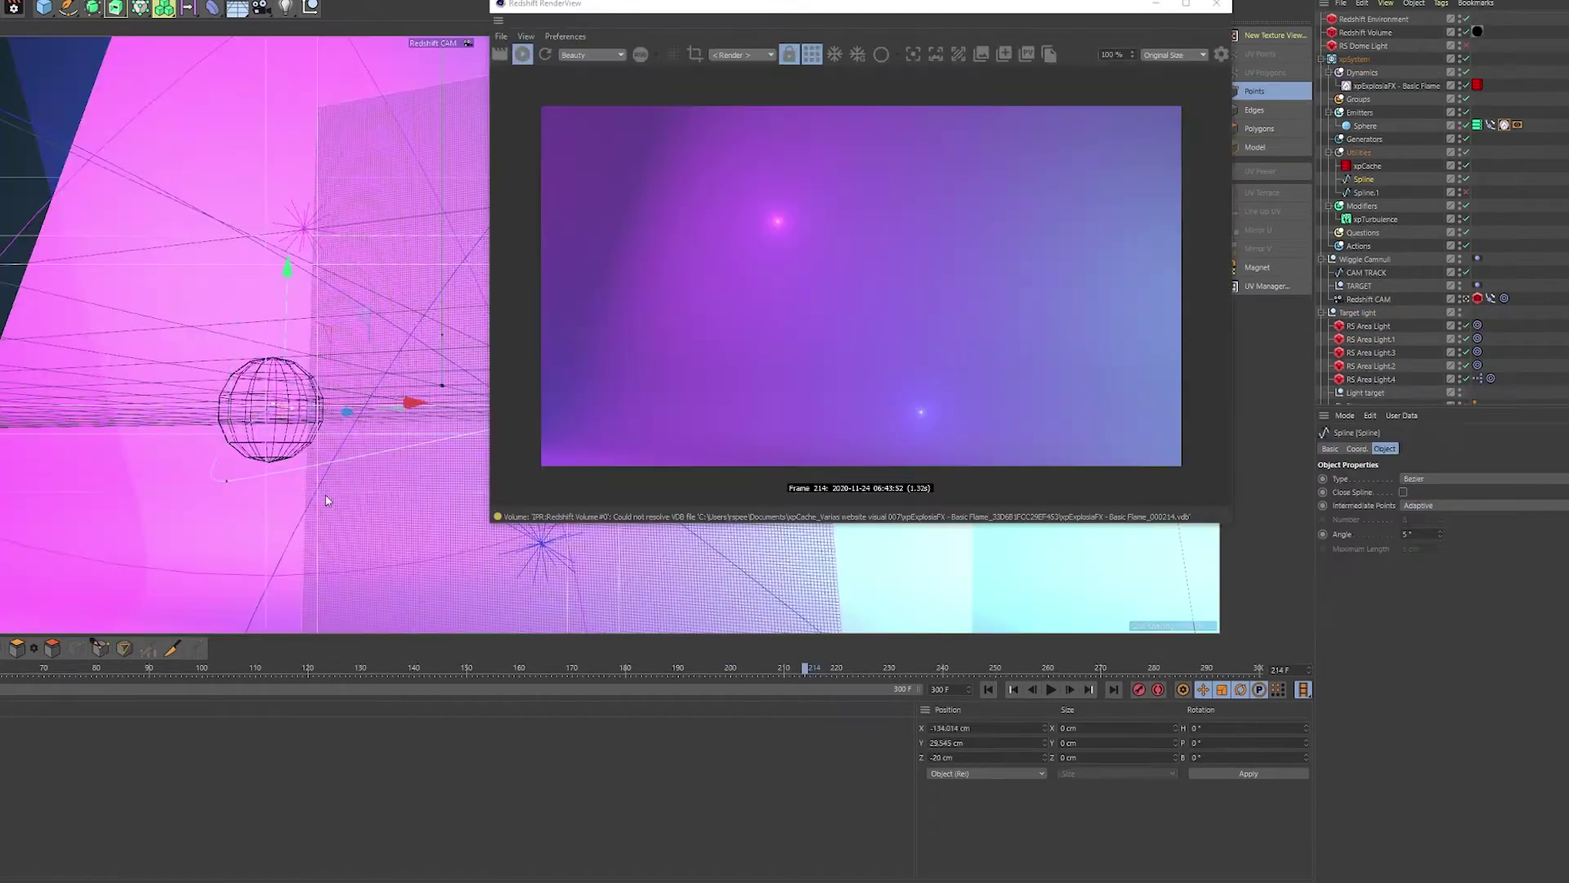
# Apply a point edit to the emitter spline and switch to point selection.
pyautogui.click(1470, 127)
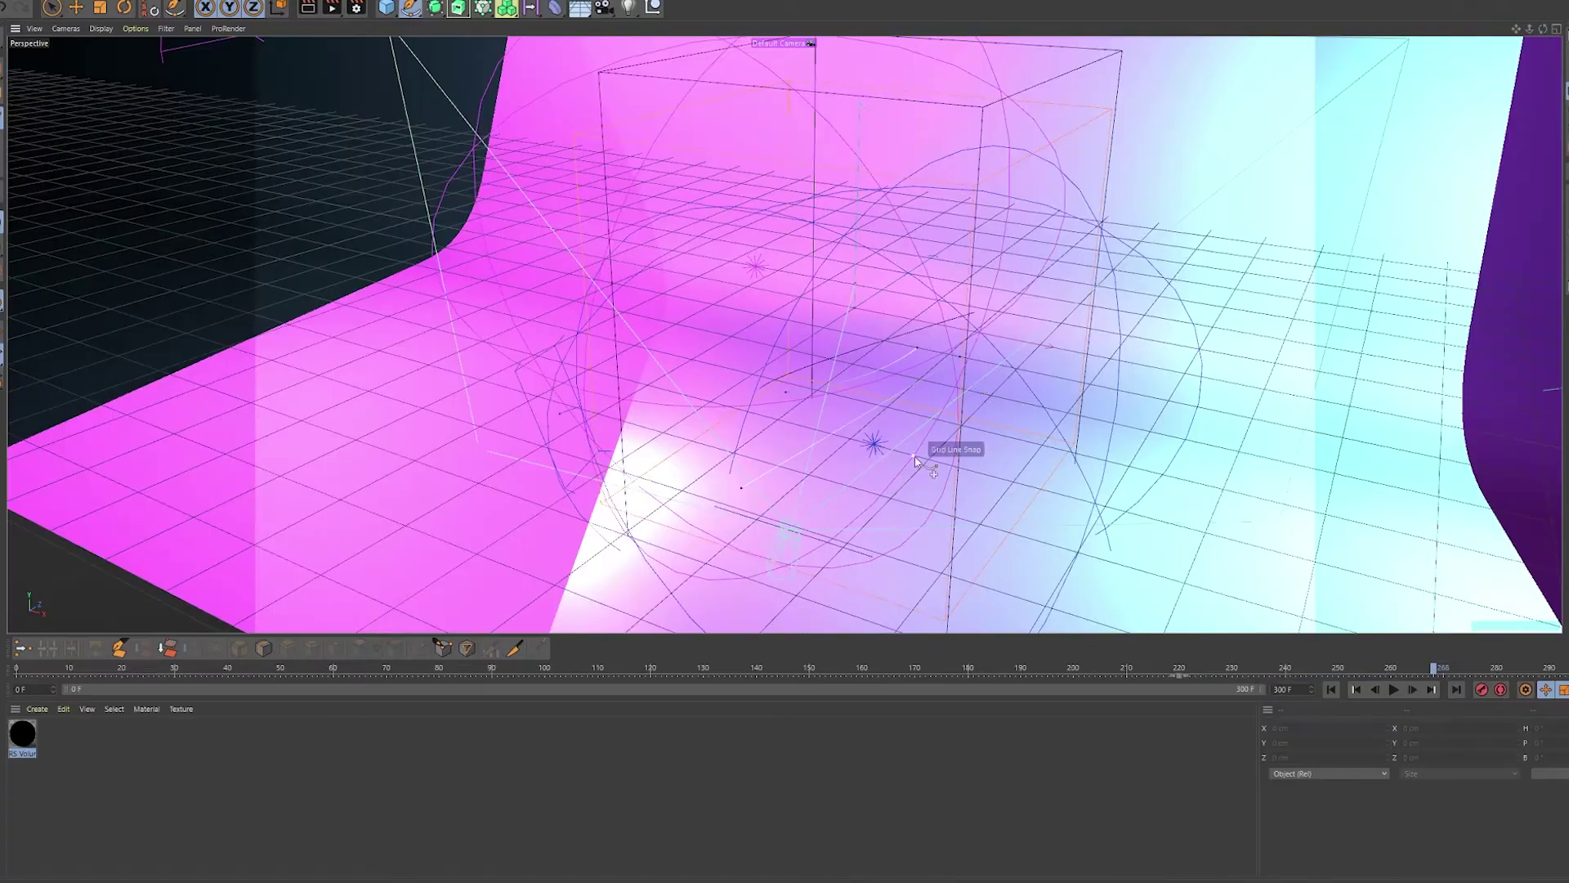
pyautogui.rightClick(975, 385)
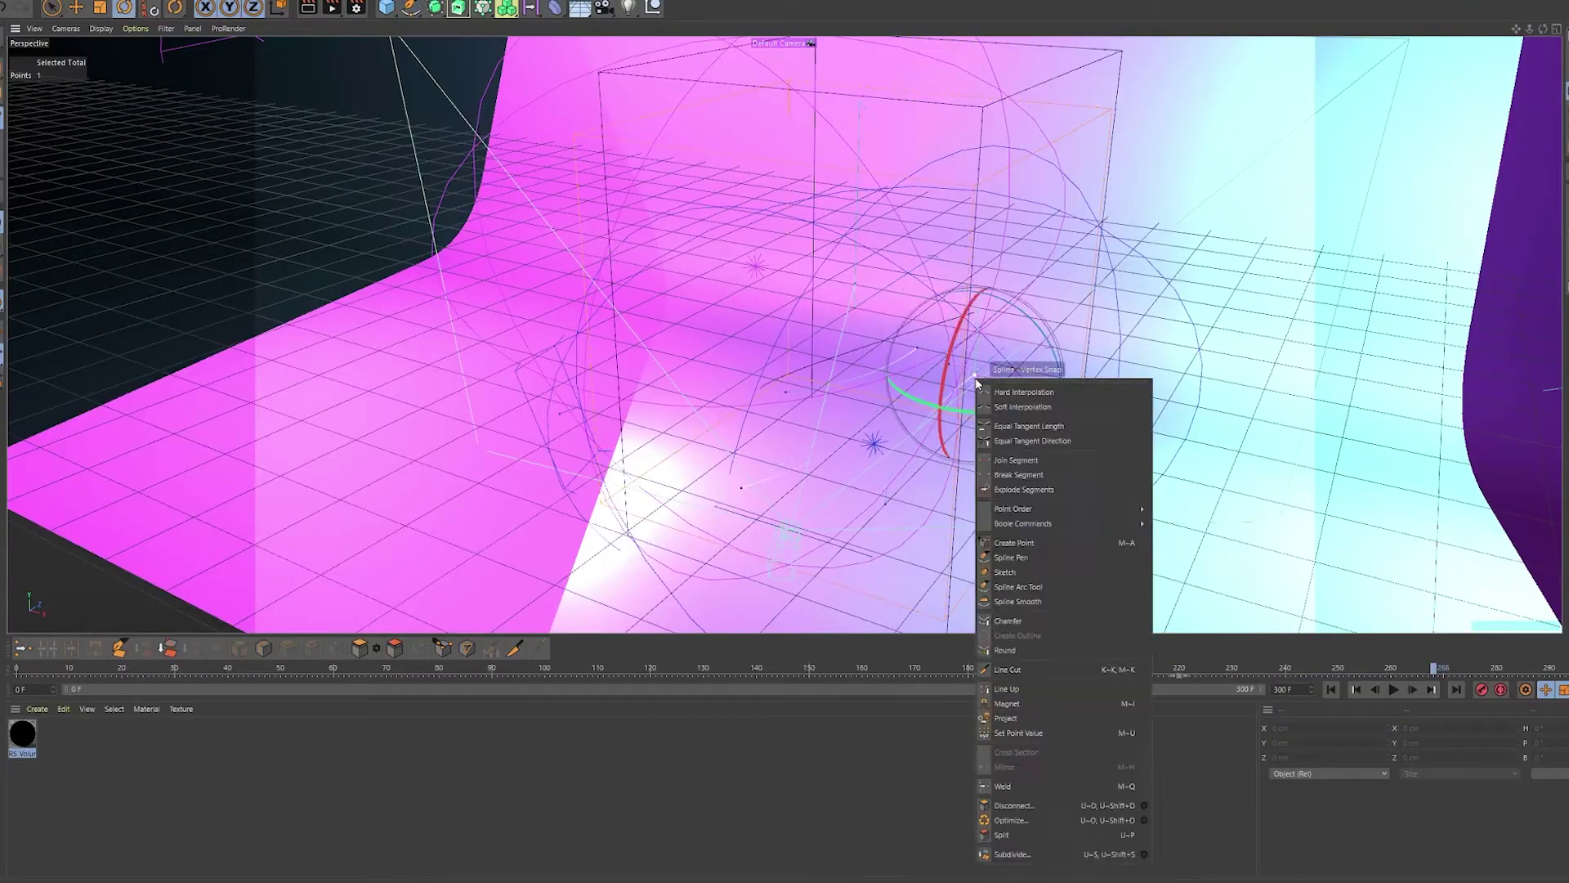
pyautogui.click(953, 387)
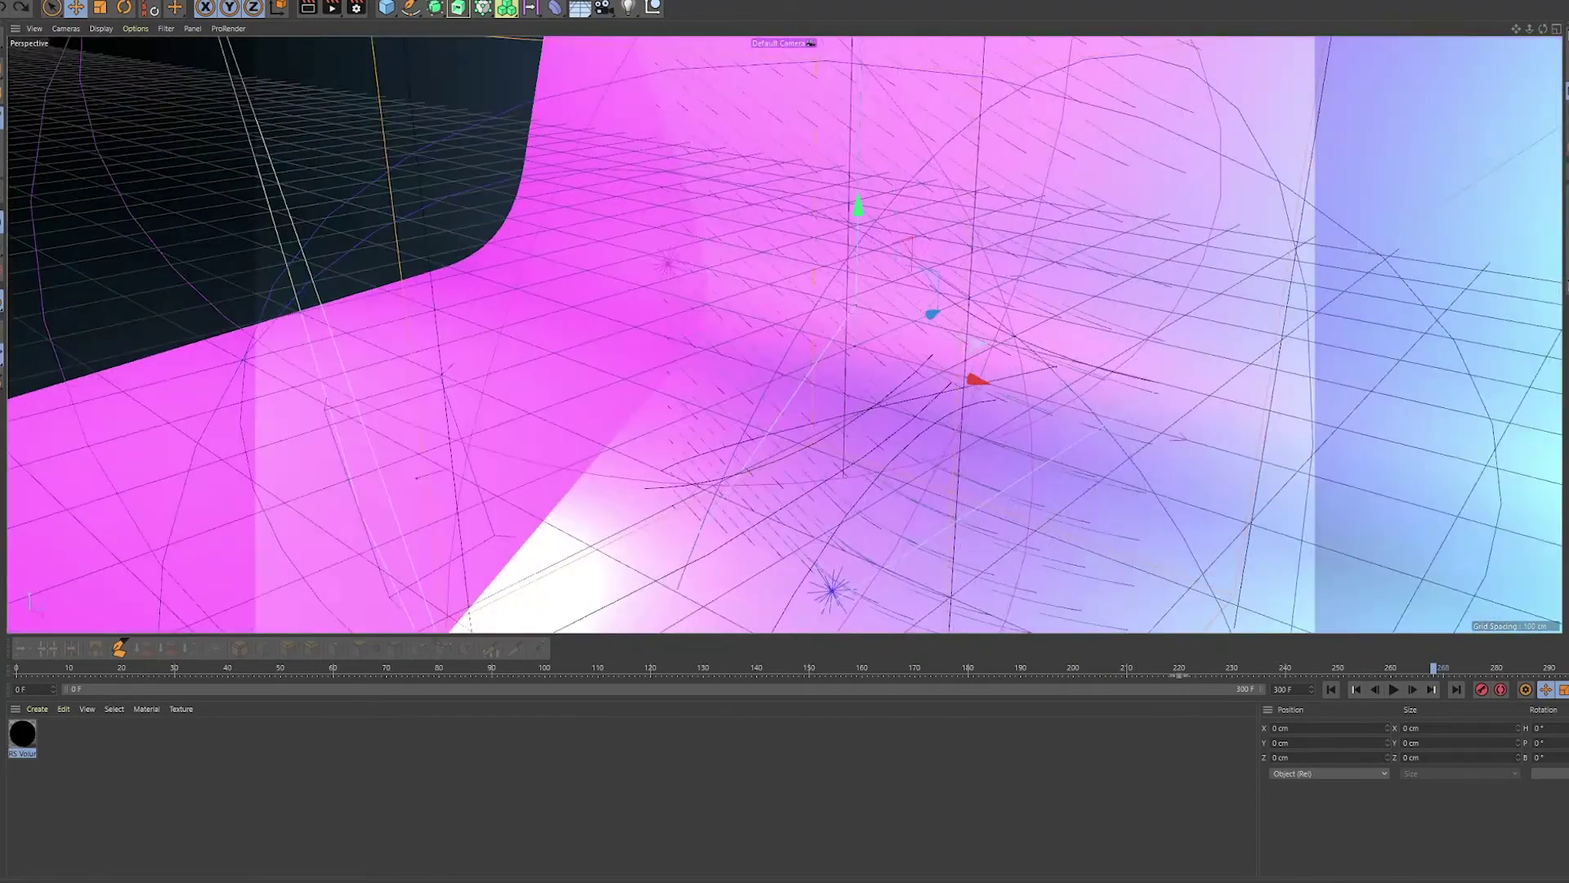
pyautogui.press('space')
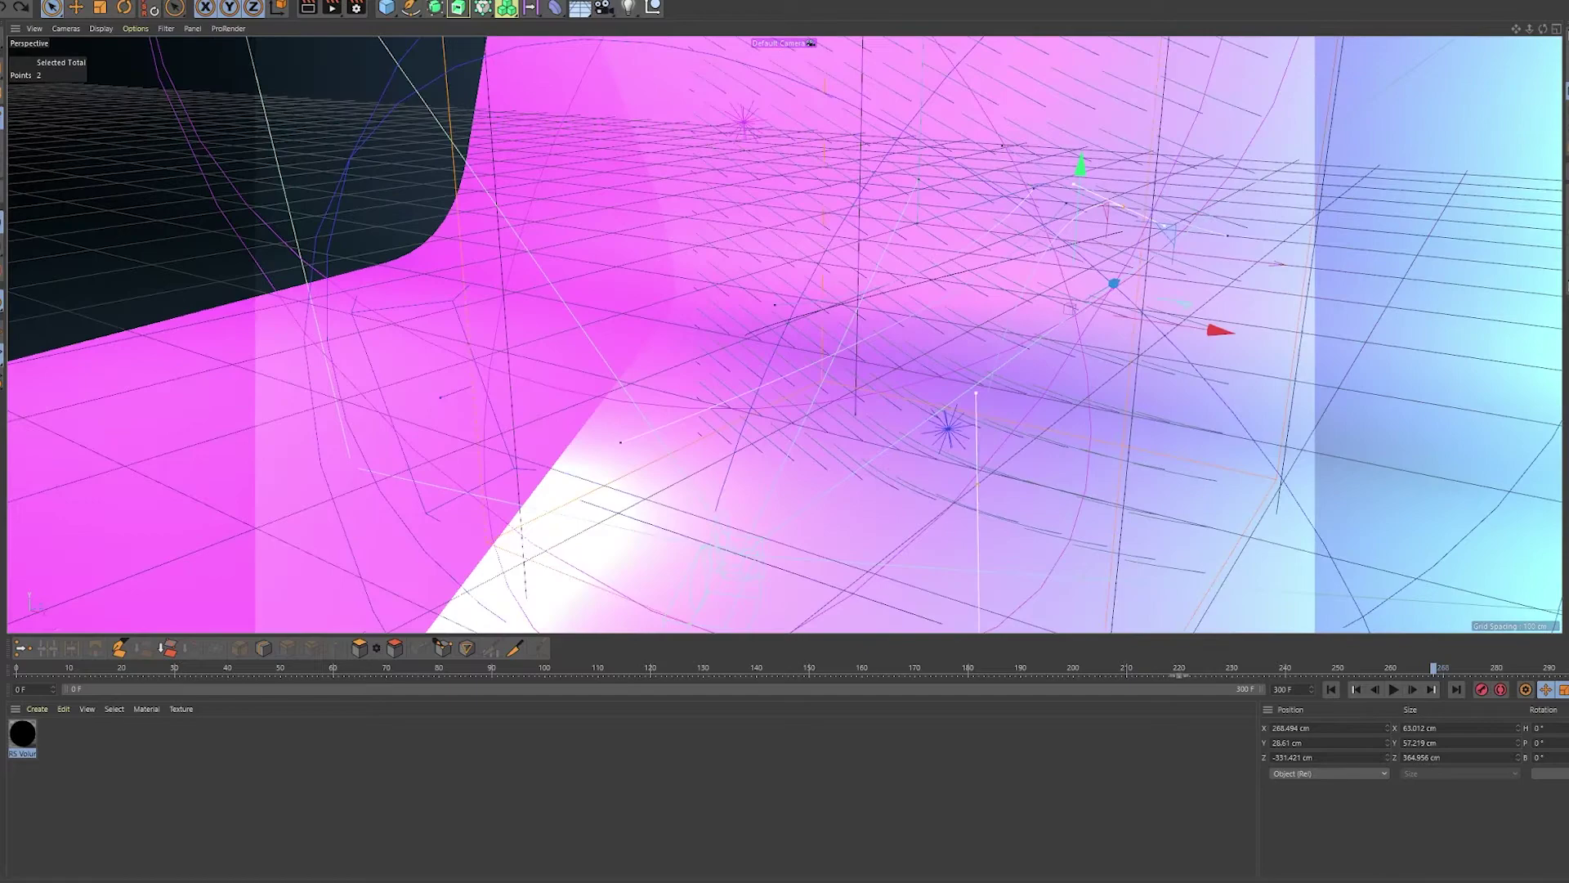
# Select and adjust individual spline points, checking the smoke cloud from new angles.
pyautogui.click(822, 170)
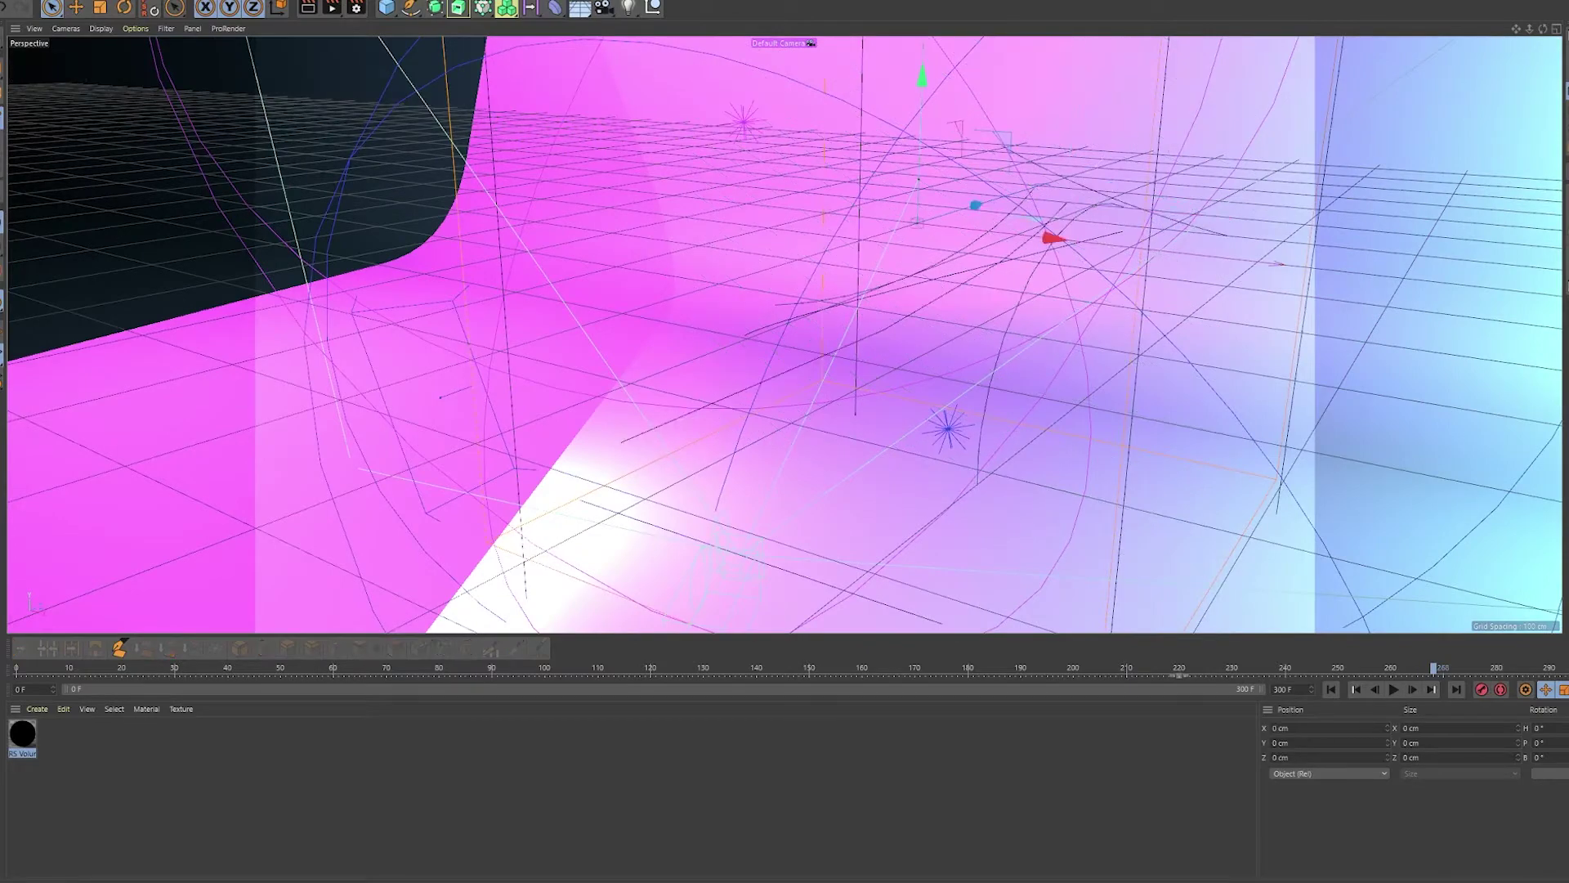
pyautogui.click(327, 97)
pyautogui.keyDown('alt'); pyautogui.moveTo(327, 96); pyautogui.dragTo(1054, 246); pyautogui.keyUp('alt')
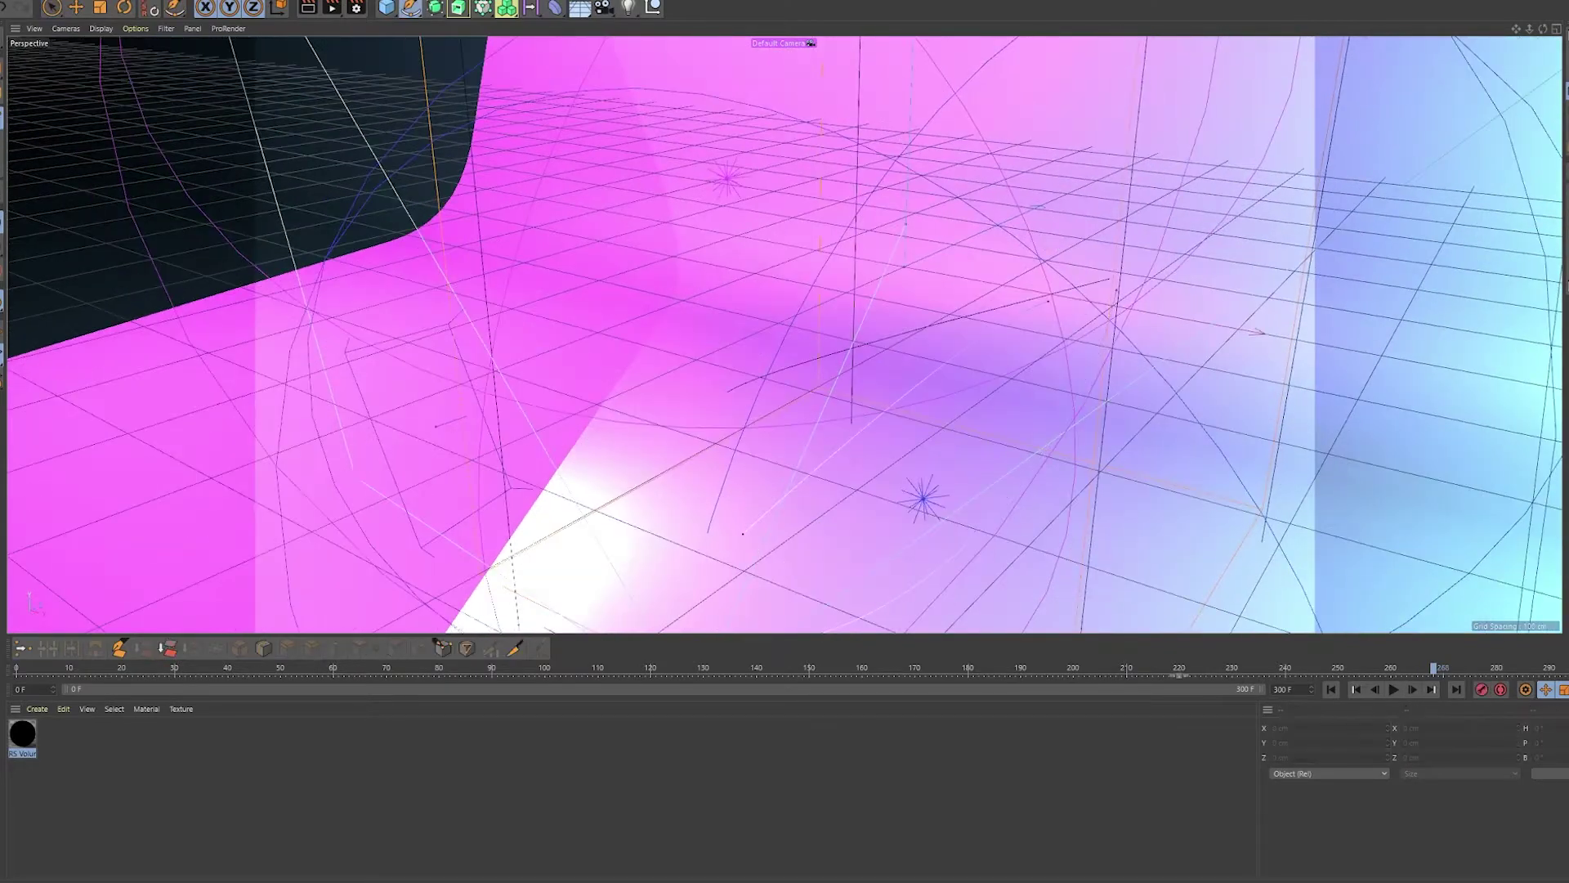
pyautogui.keyDown('alt'); pyautogui.moveTo(1087, 319); pyautogui.dragTo(1054, 326); pyautogui.keyUp('alt')
pyautogui.click(1018, 331)
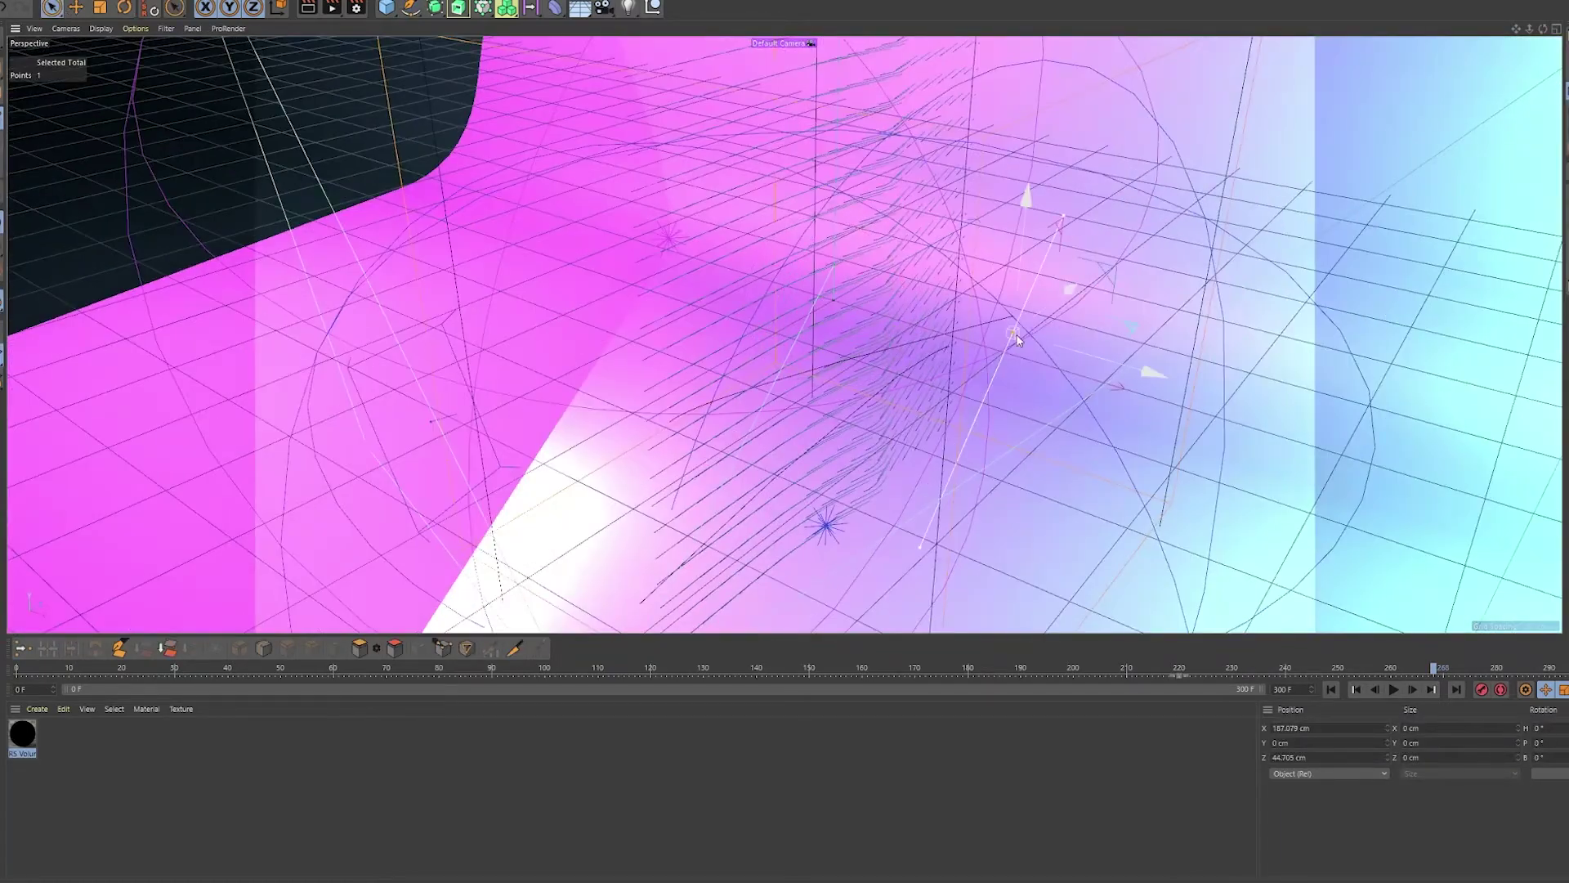
pyautogui.keyDown('alt'); pyautogui.moveTo(785, 327); pyautogui.dragTo(817, 327); pyautogui.keyUp('alt')
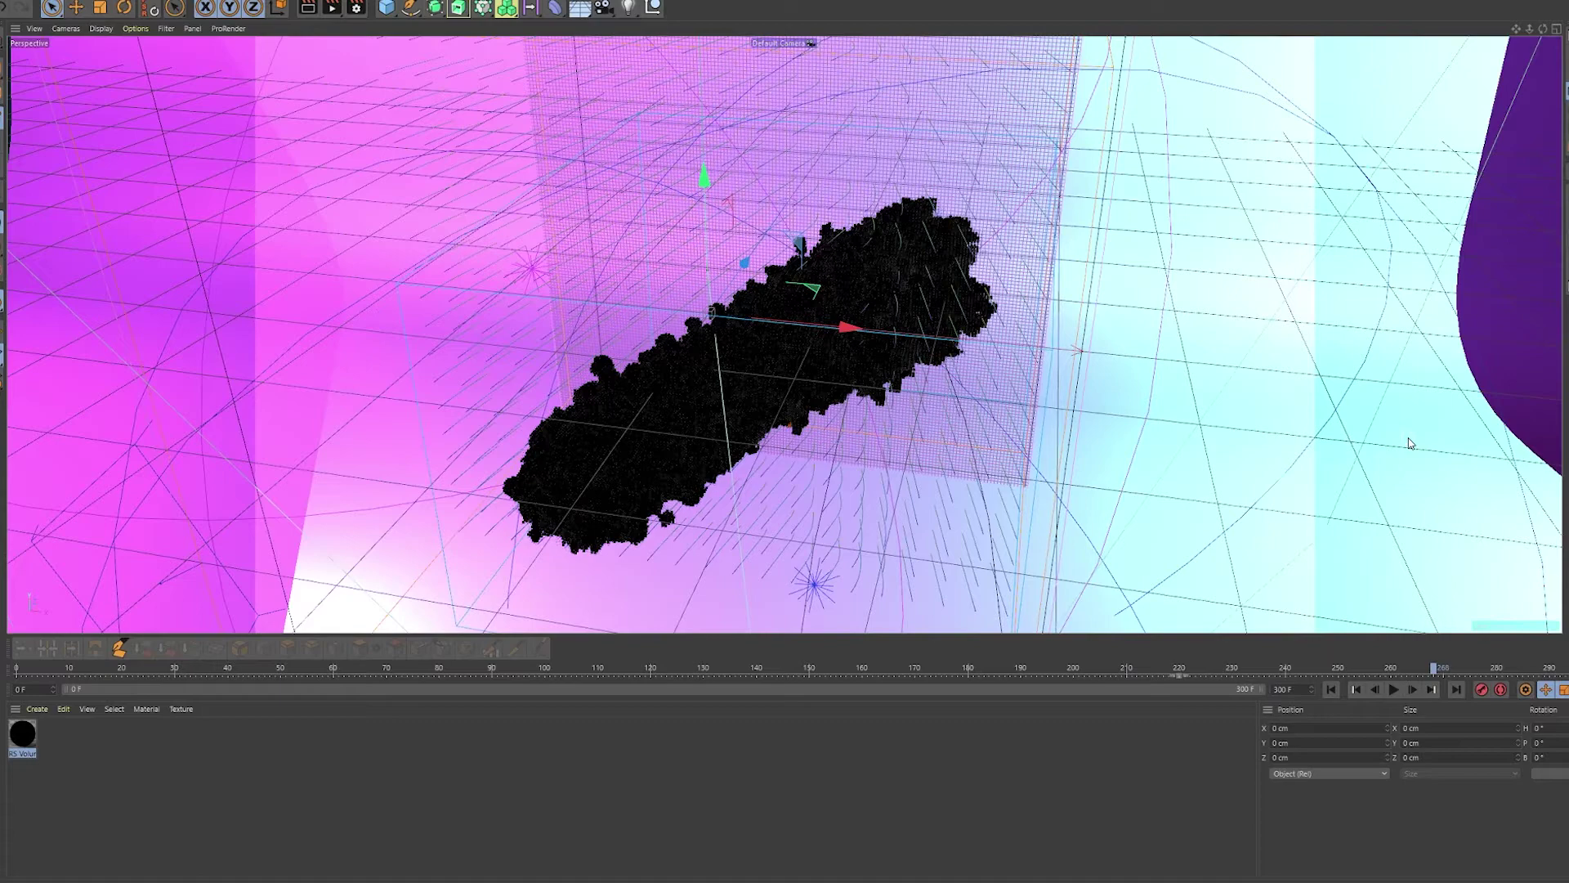
# Build and confirm the xpCache for all 300 frames of the ExplosiaFX simulation.
pyautogui.keyDown('alt'); pyautogui.moveTo(1409, 444); pyautogui.dragTo(830, 241); pyautogui.keyUp('alt')
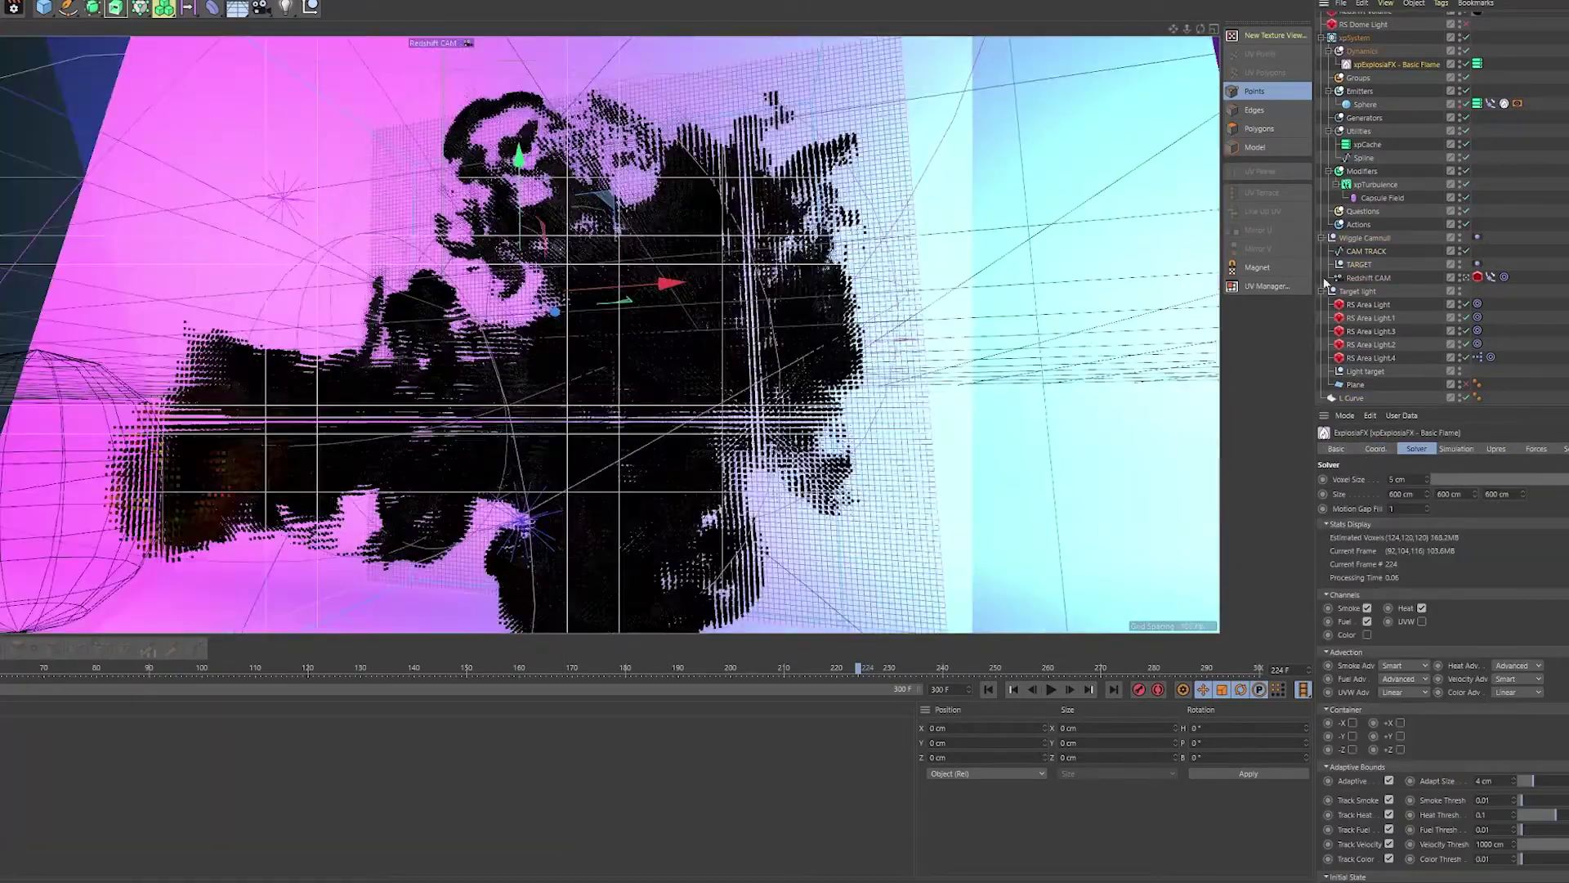
pyautogui.click(1380, 452)
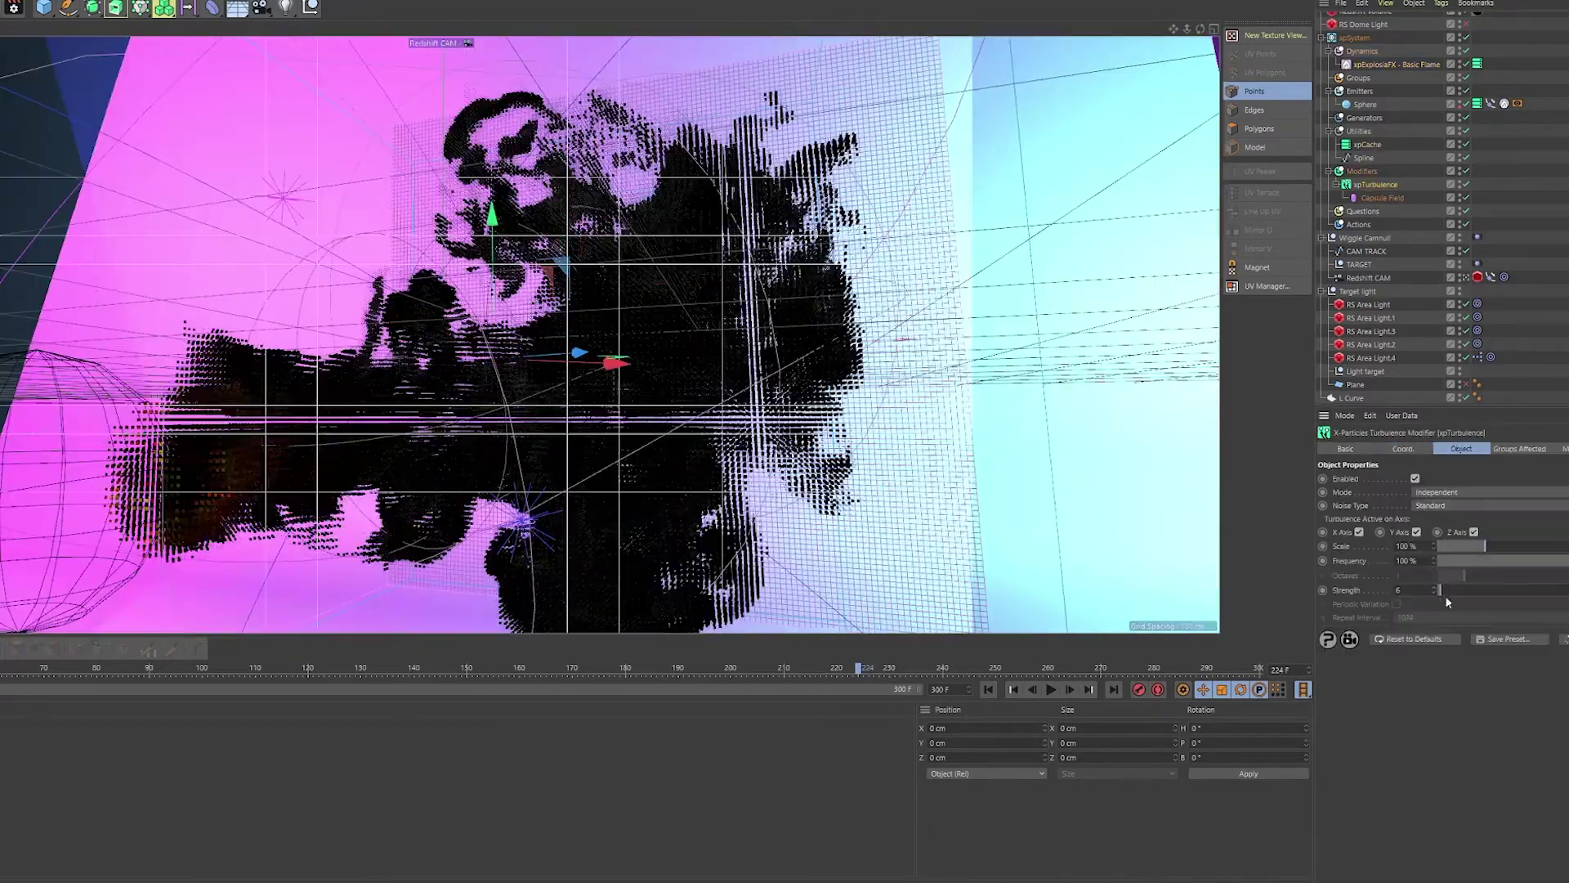
pyautogui.click(1345, 610)
pyautogui.click(1243, 646)
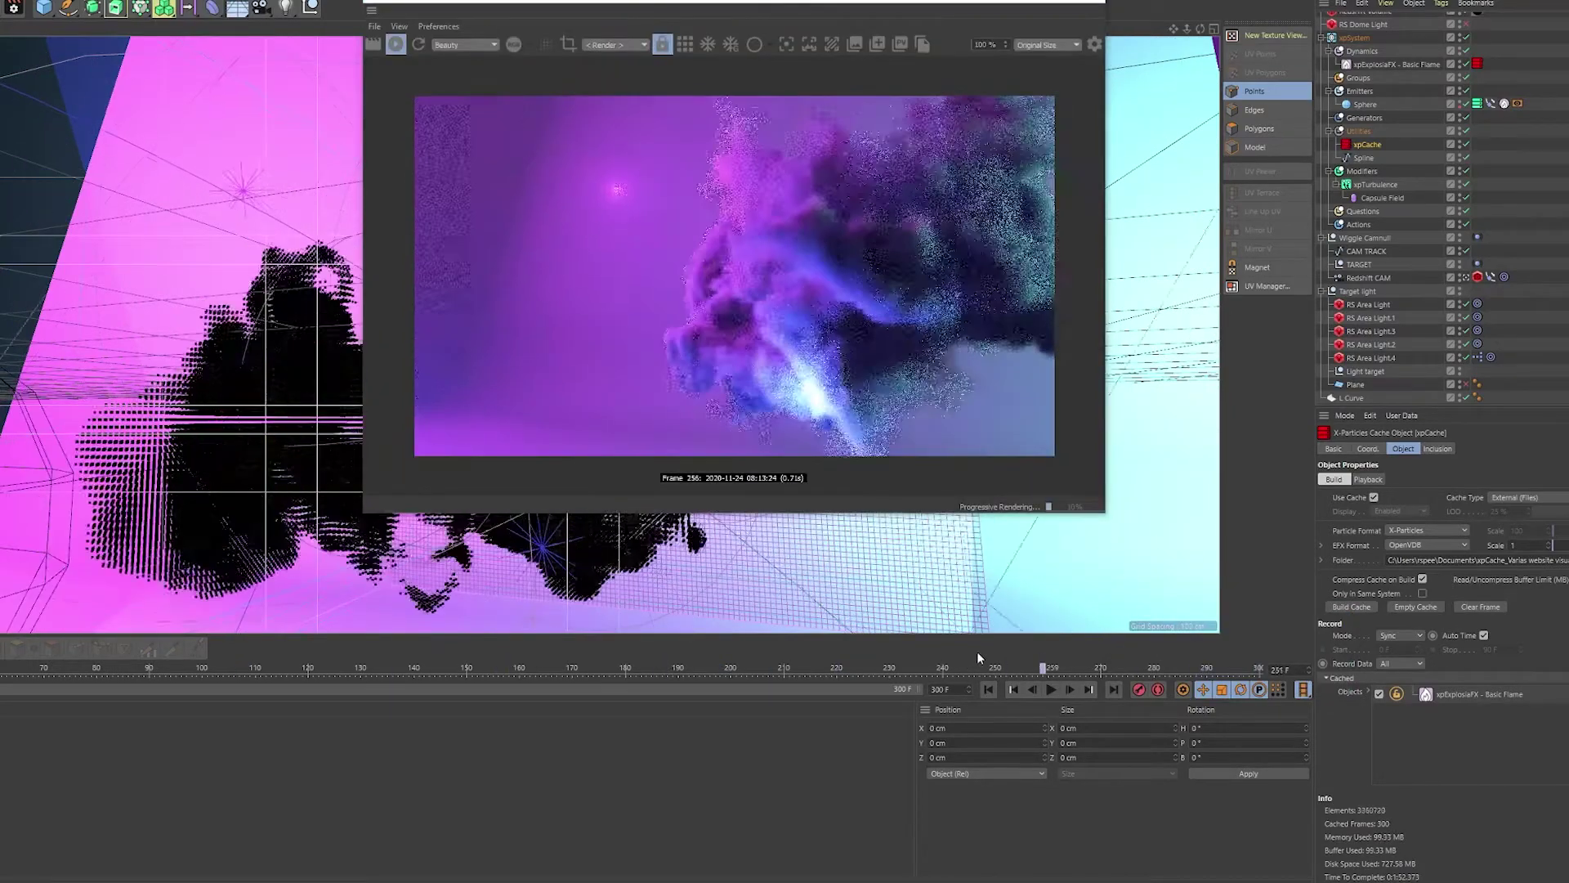
# Select the ExplosiaFX Basic Flame object.
pyautogui.click(1396, 64)
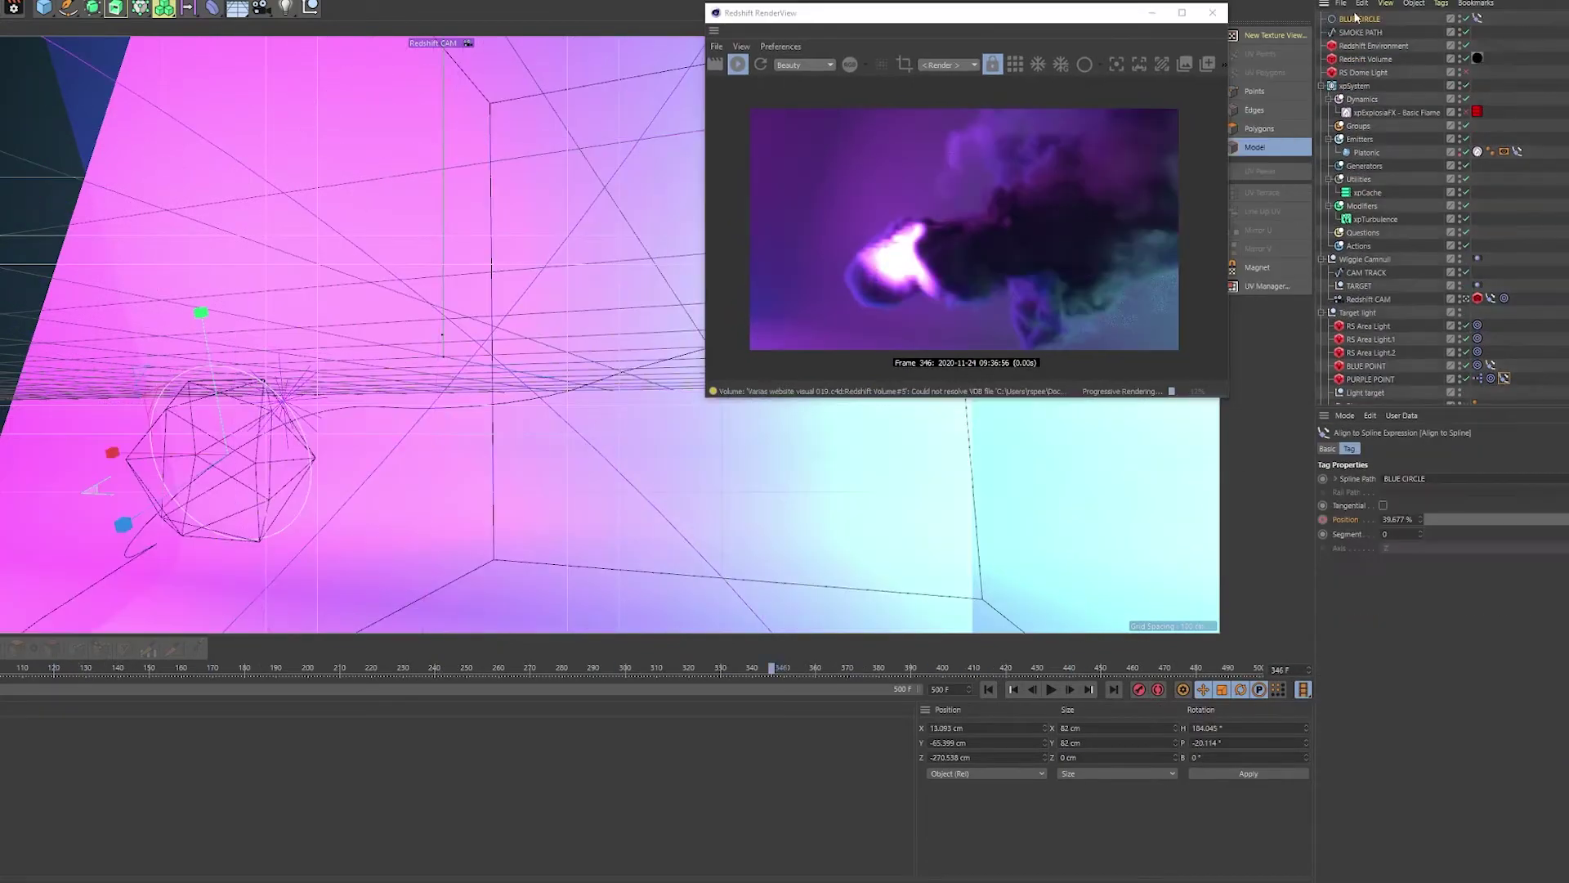
# Adjust the PURPLE CIRCLE position keyframes and scrub the animation to frame 266.
pyautogui.click(1359, 19)
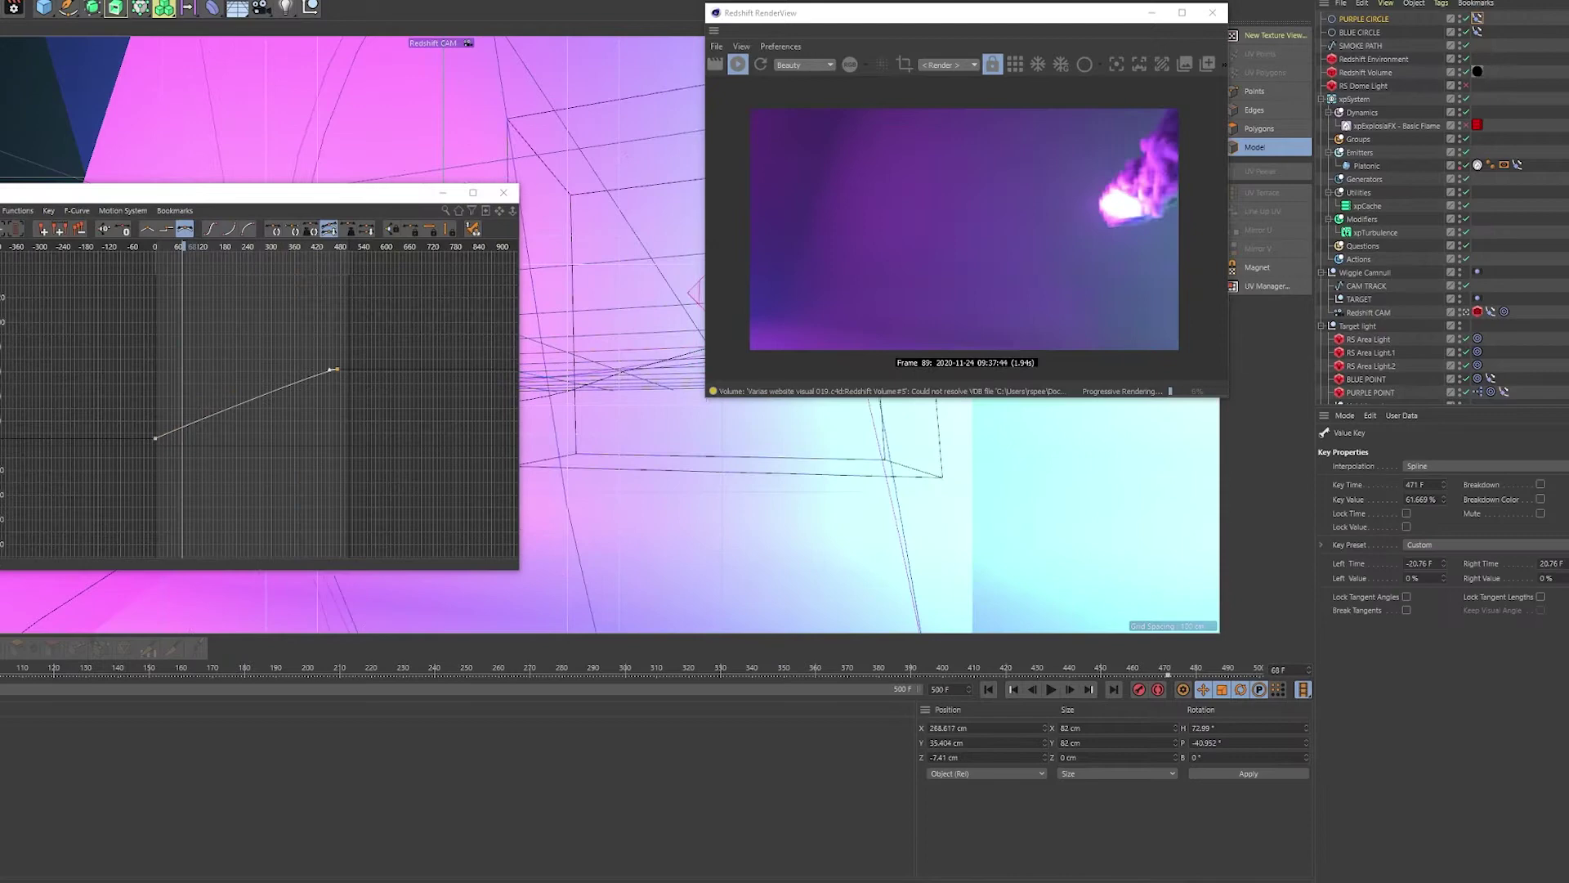
pyautogui.moveTo(373, 687); pyautogui.dragTo(334, 687)
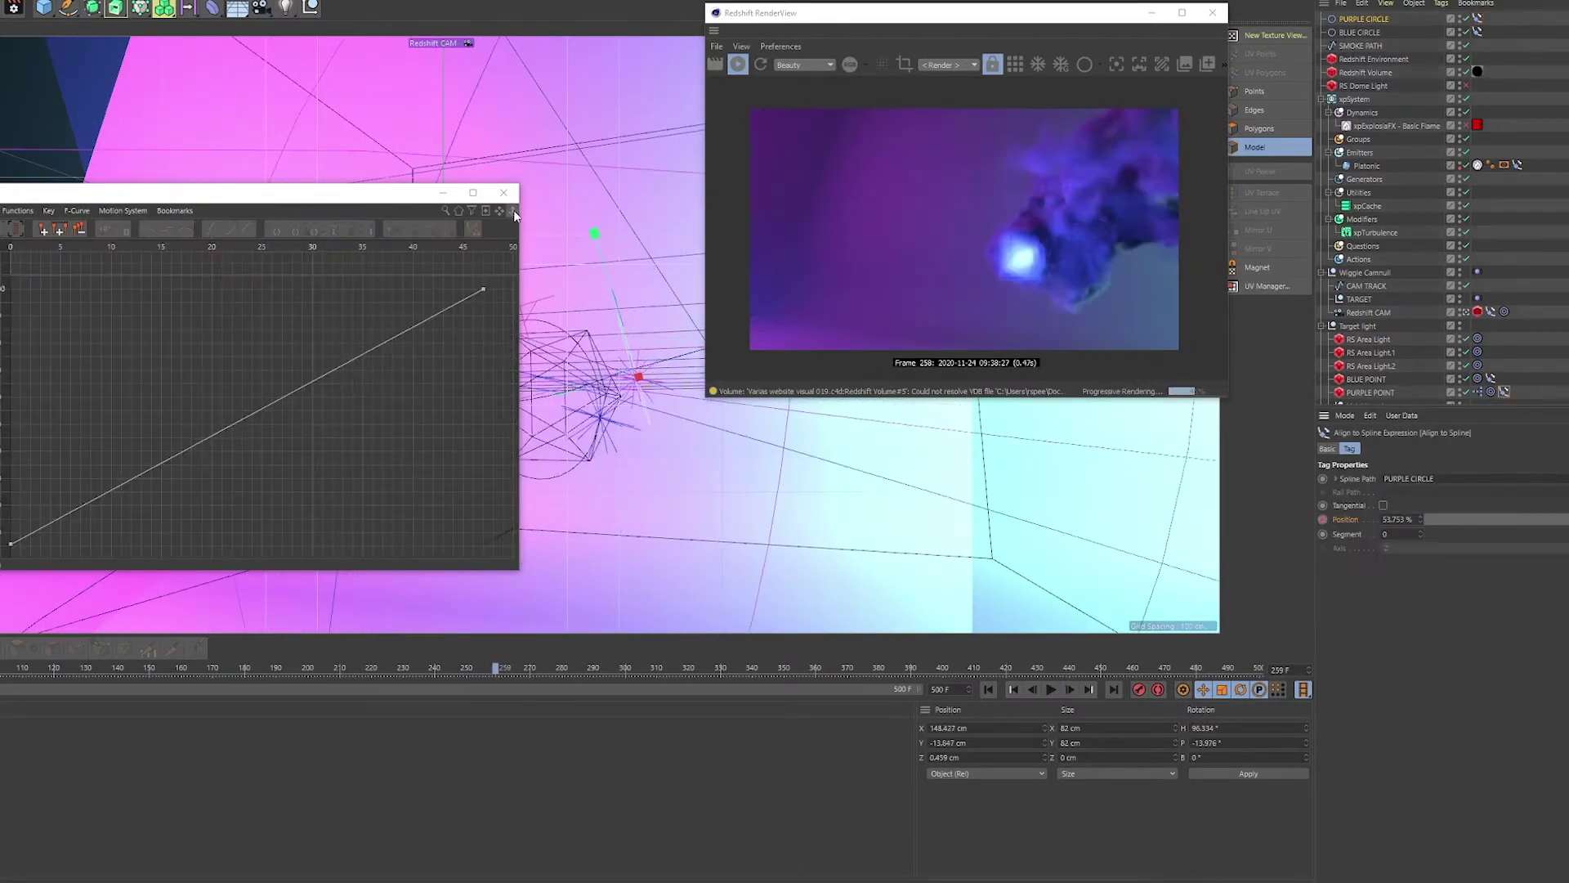
pyautogui.click(286, 370)
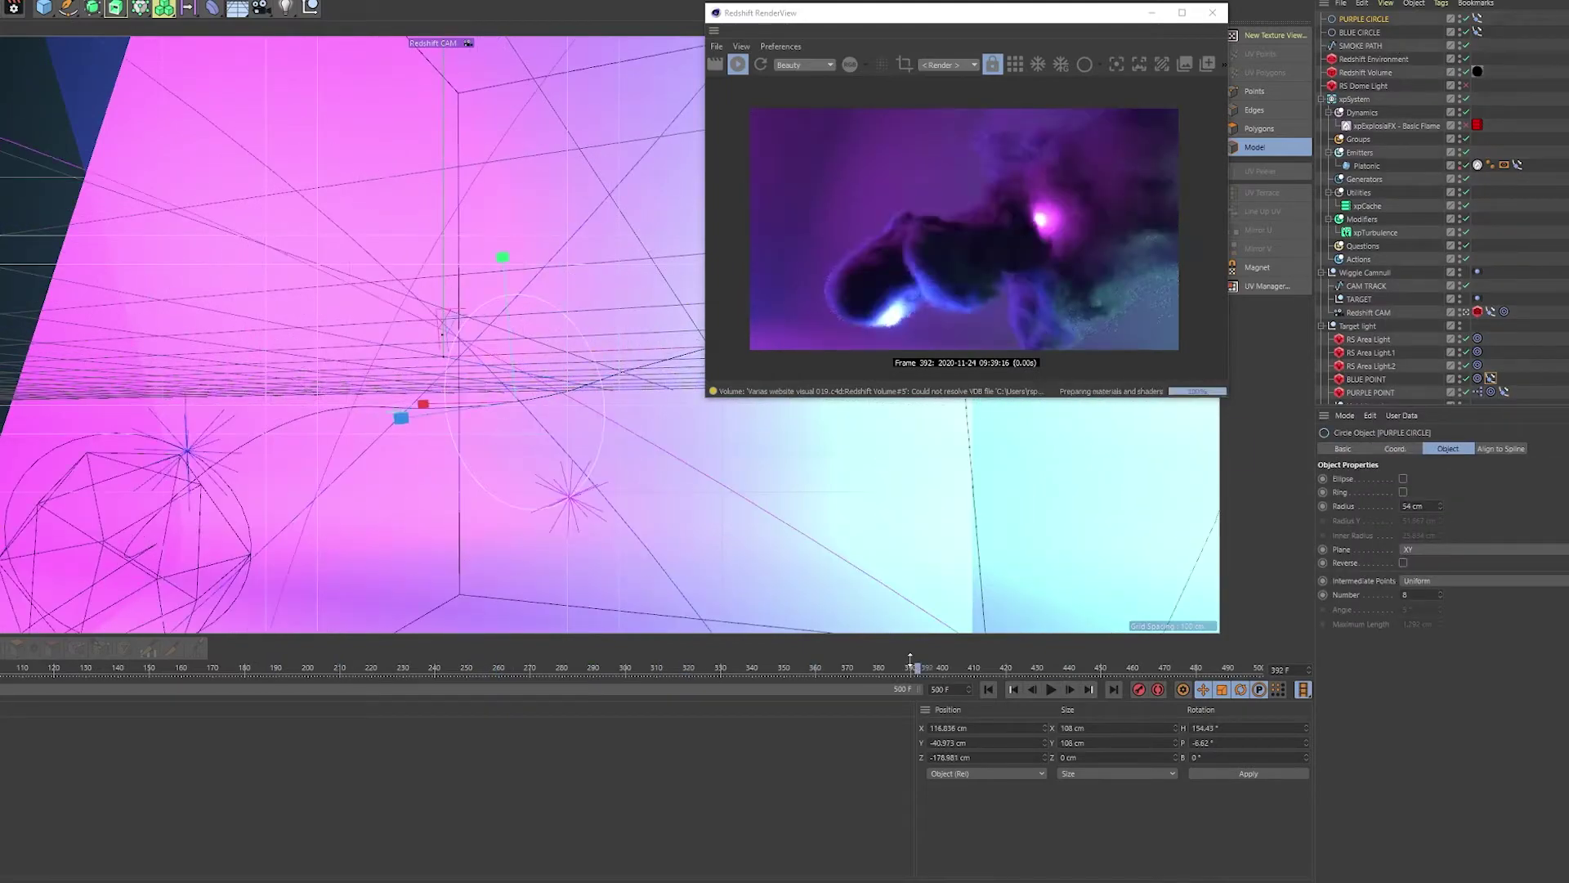
pyautogui.moveTo(918, 669); pyautogui.dragTo(536, 669)
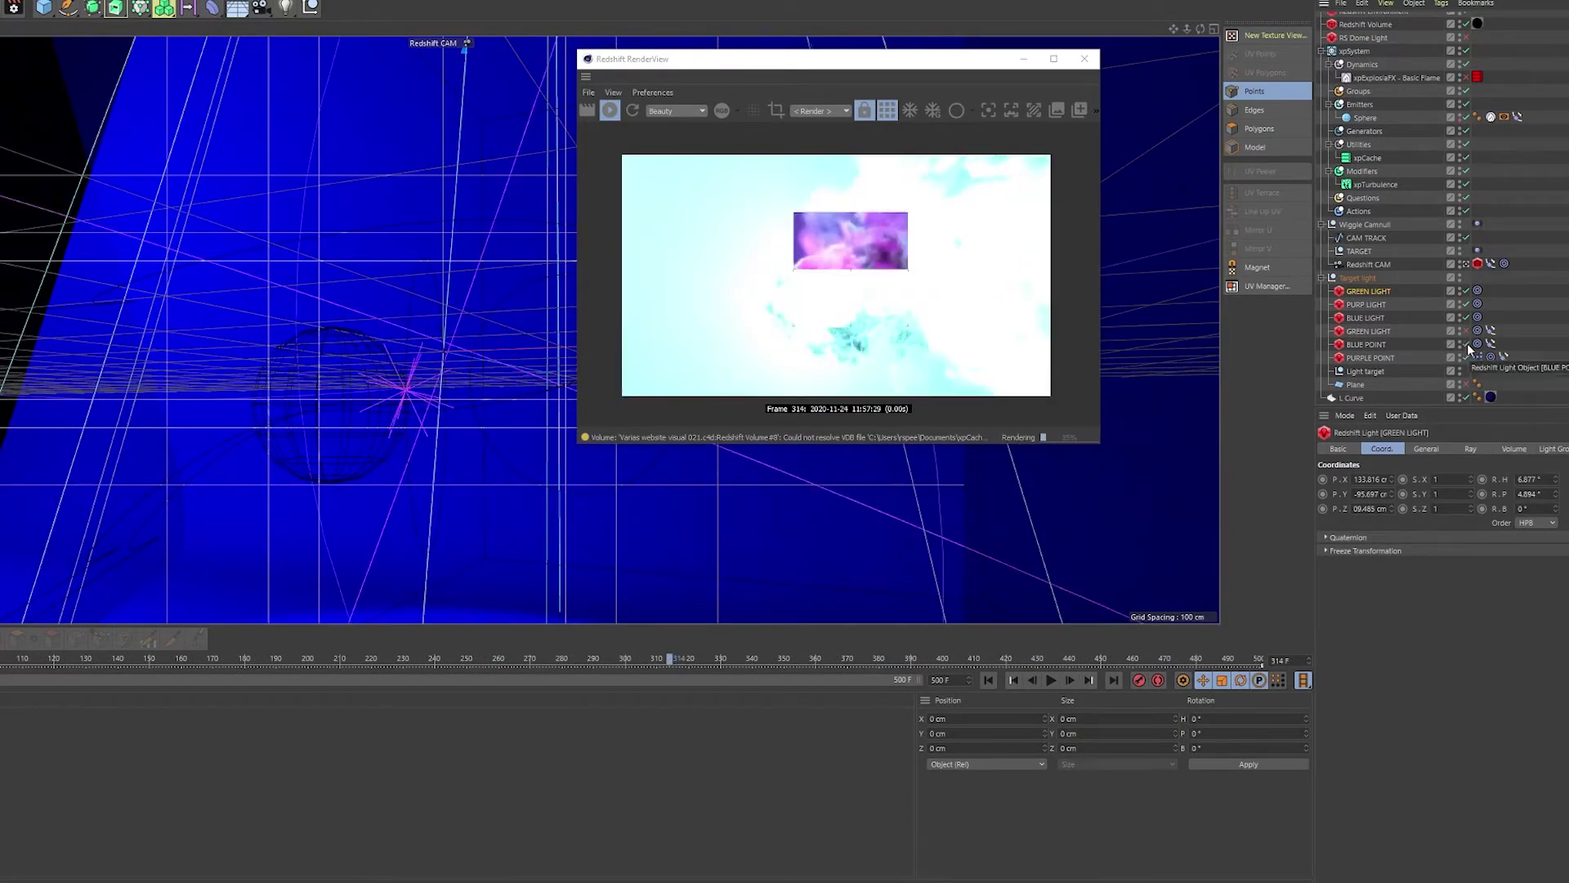
# Disable BLUE POINT and PURPLE POINT, and raise PURP LIGHT's Exposure.
pyautogui.click(1467, 346)
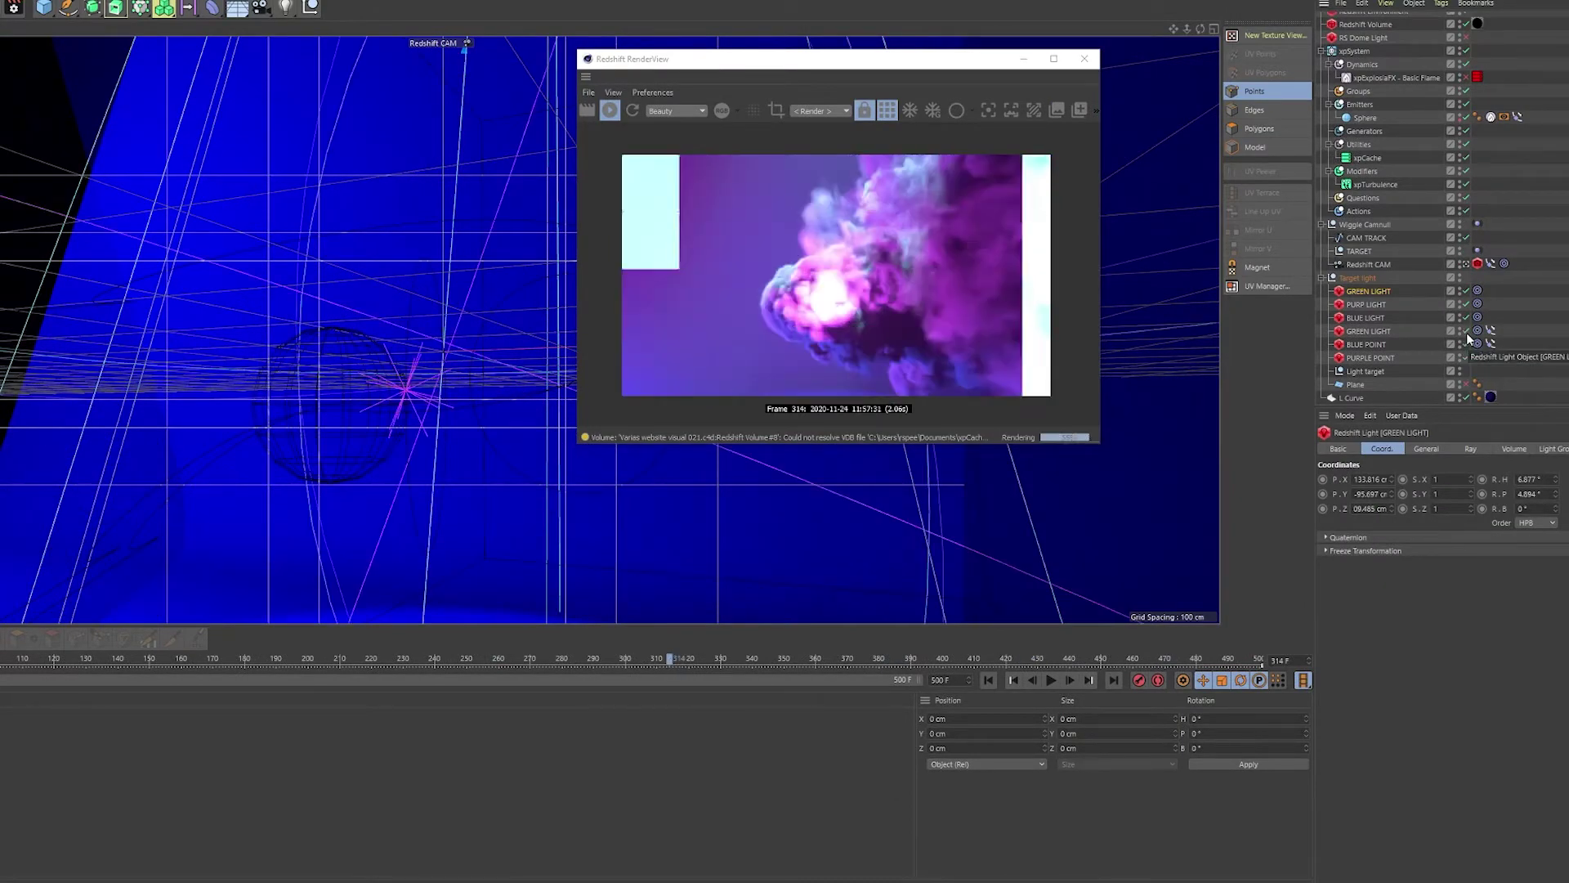
pyautogui.click(1466, 357)
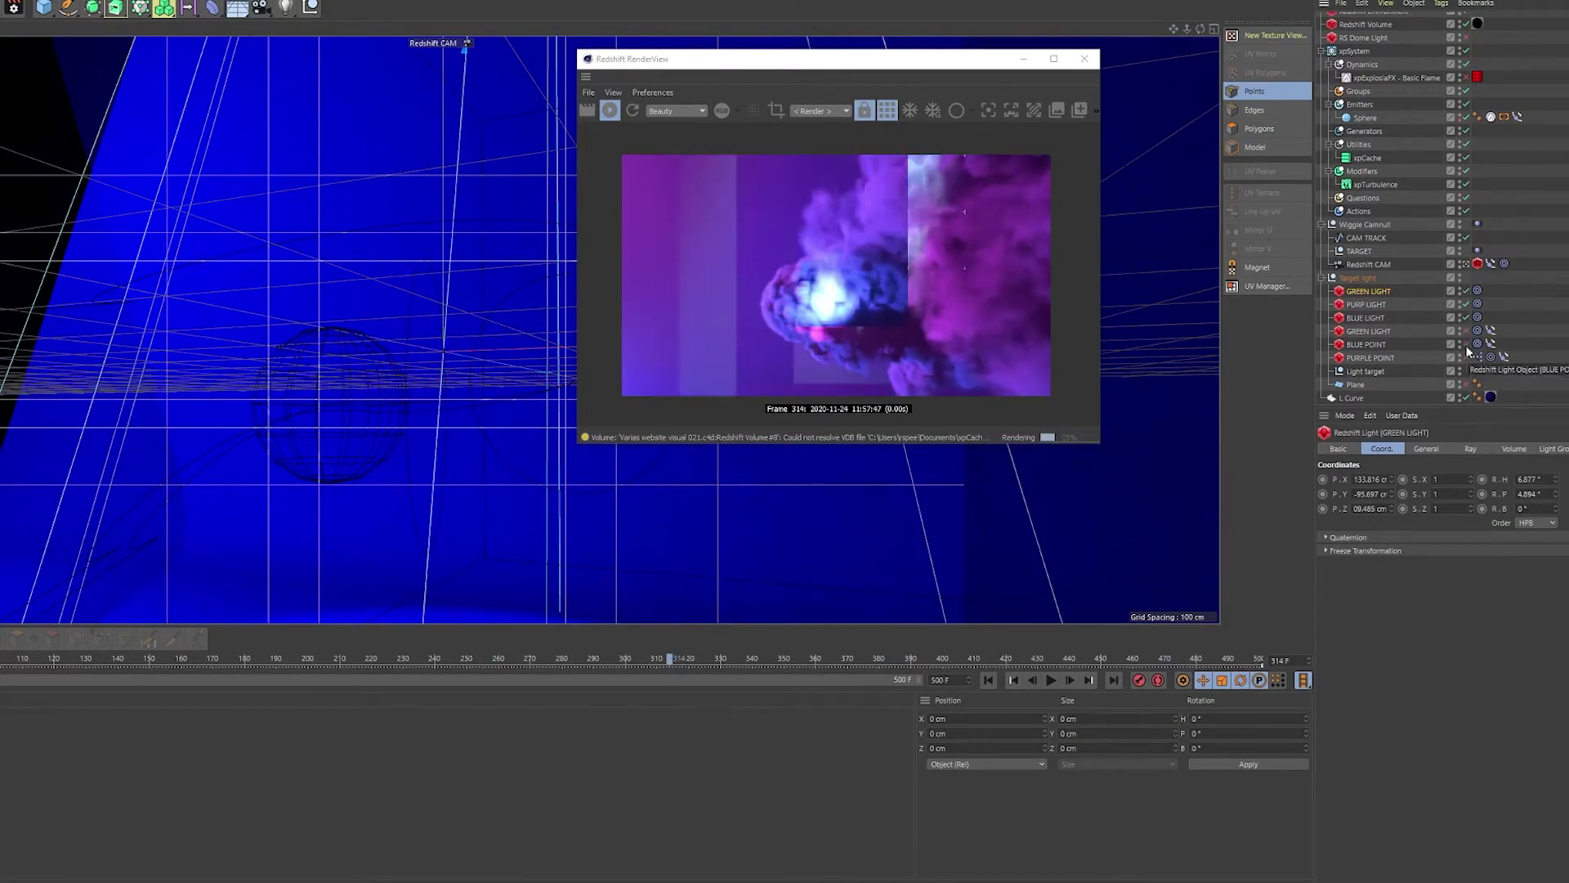
pyautogui.click(1427, 449)
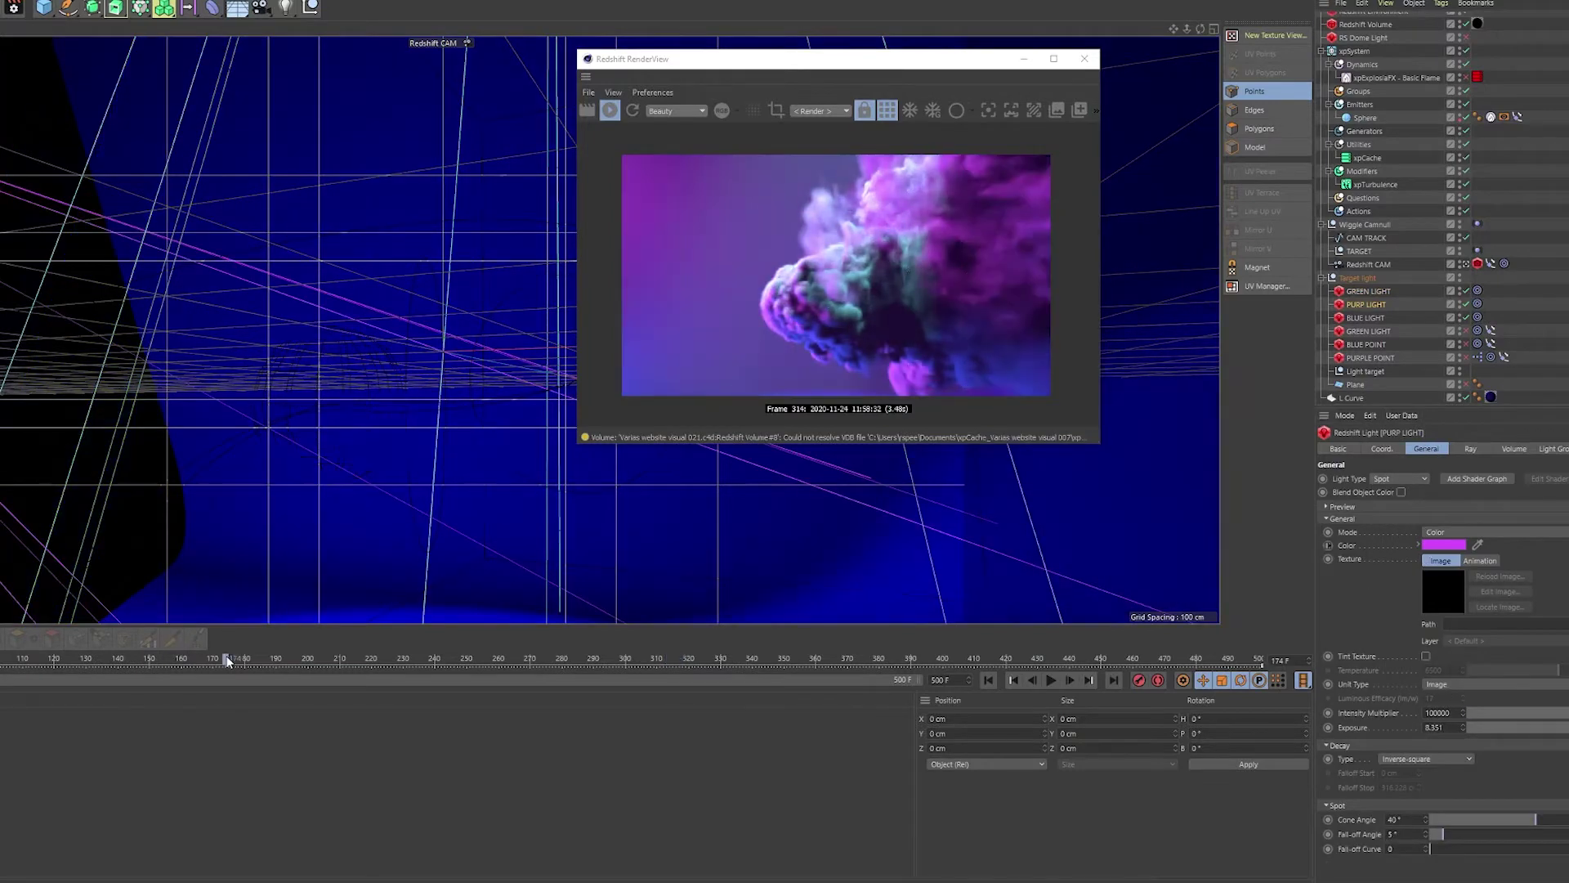
pyautogui.moveTo(231, 658); pyautogui.dragTo(945, 658)
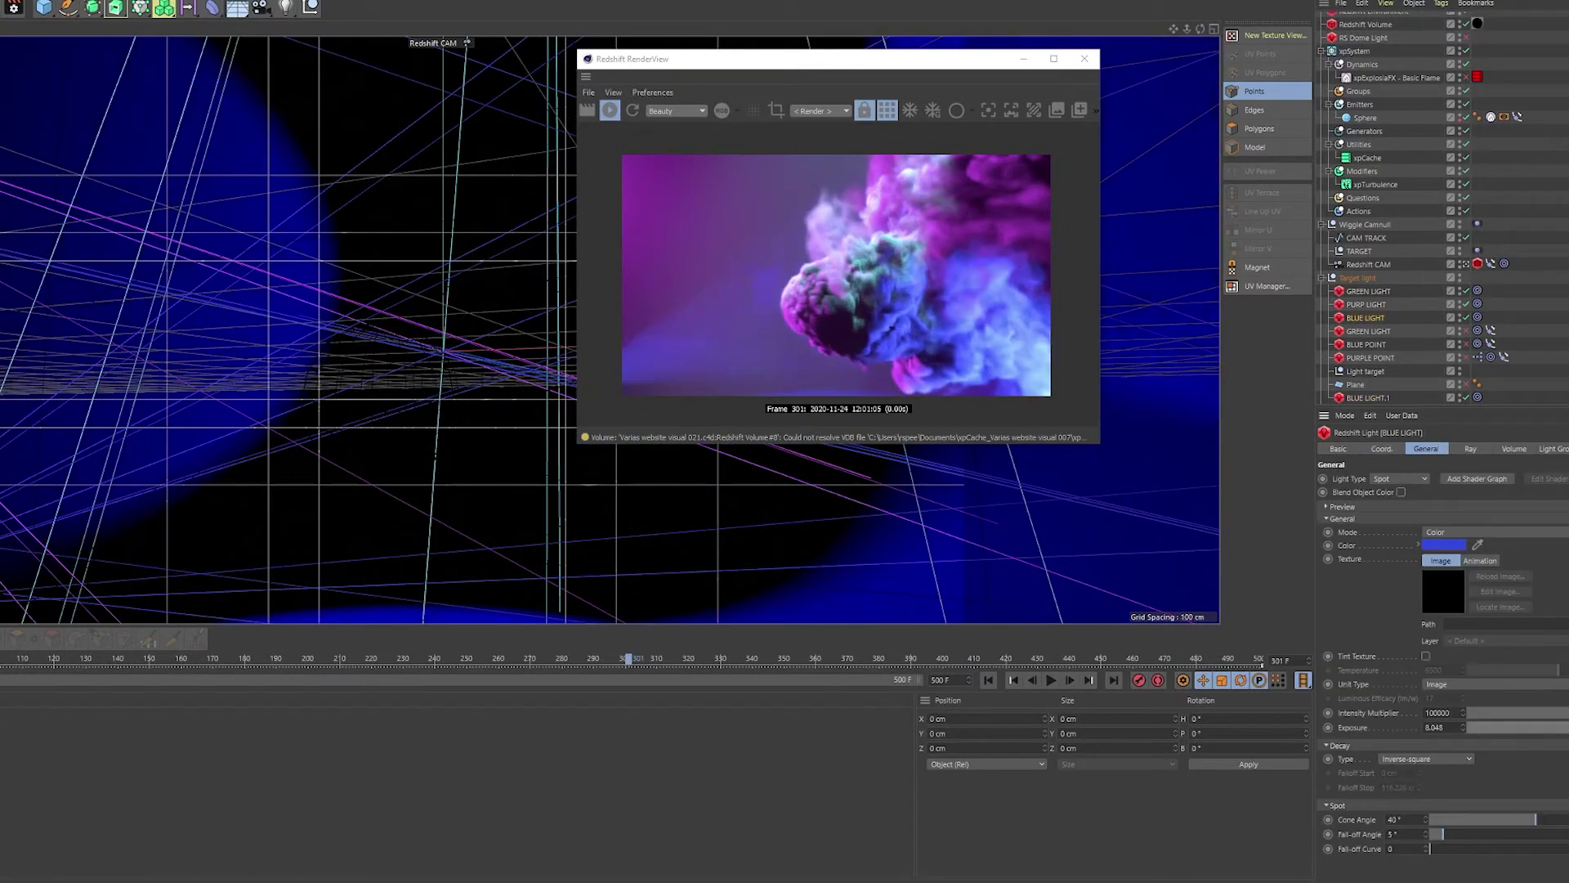
# Narrow the blue spot light's Cone Angle and duplicate BLUE LIGHT into BLUE LIGHT.1.
pyautogui.moveTo(1536, 819); pyautogui.dragTo(1493, 824)
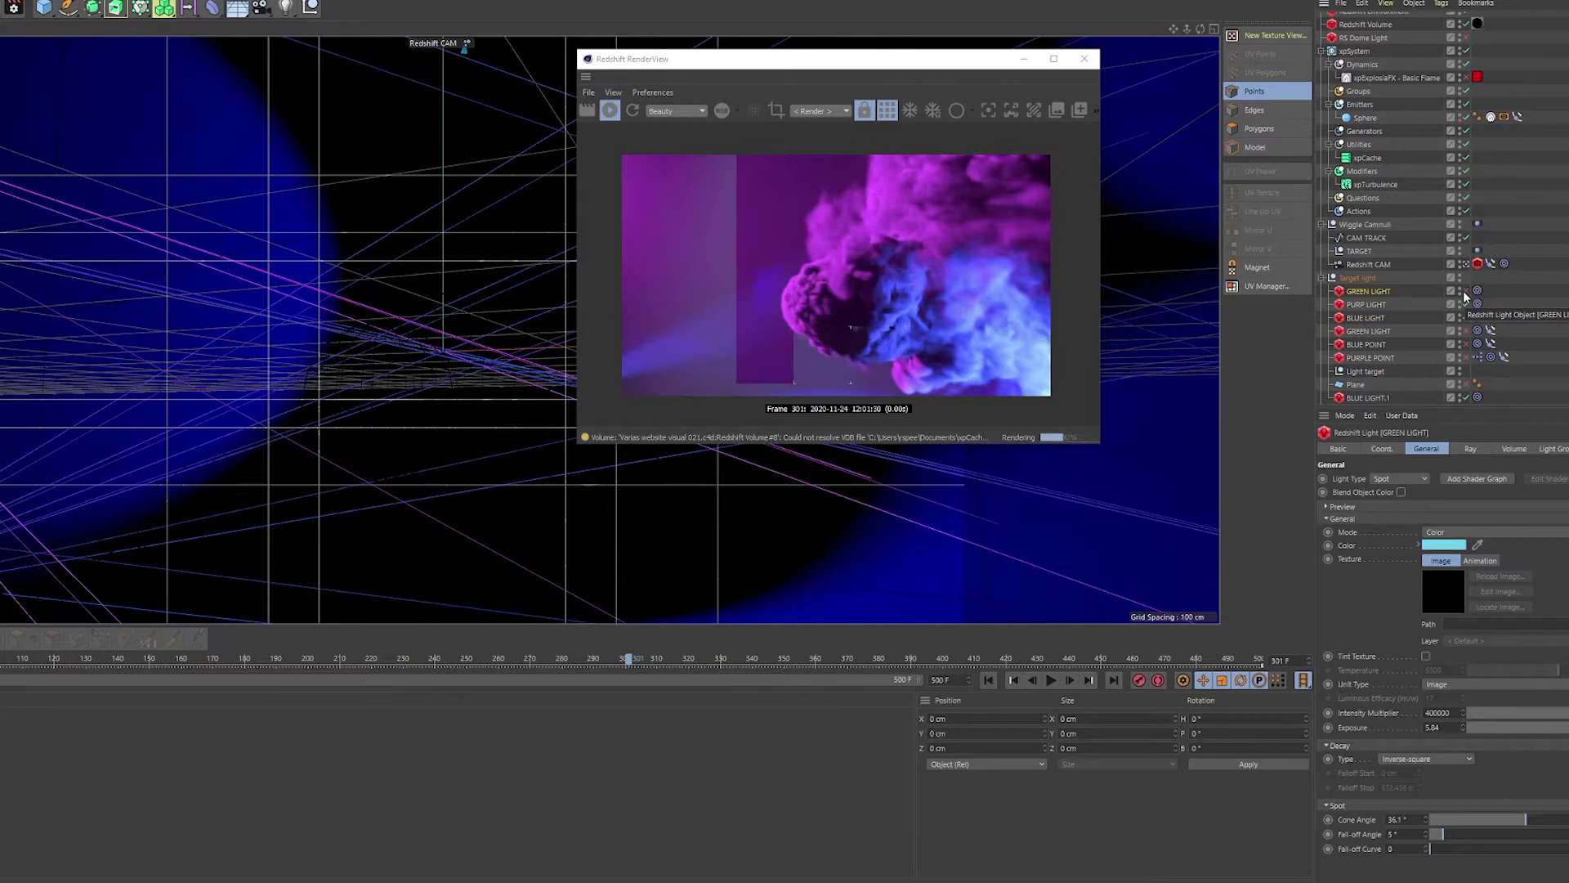
pyautogui.click(1367, 304)
pyautogui.click(1367, 397)
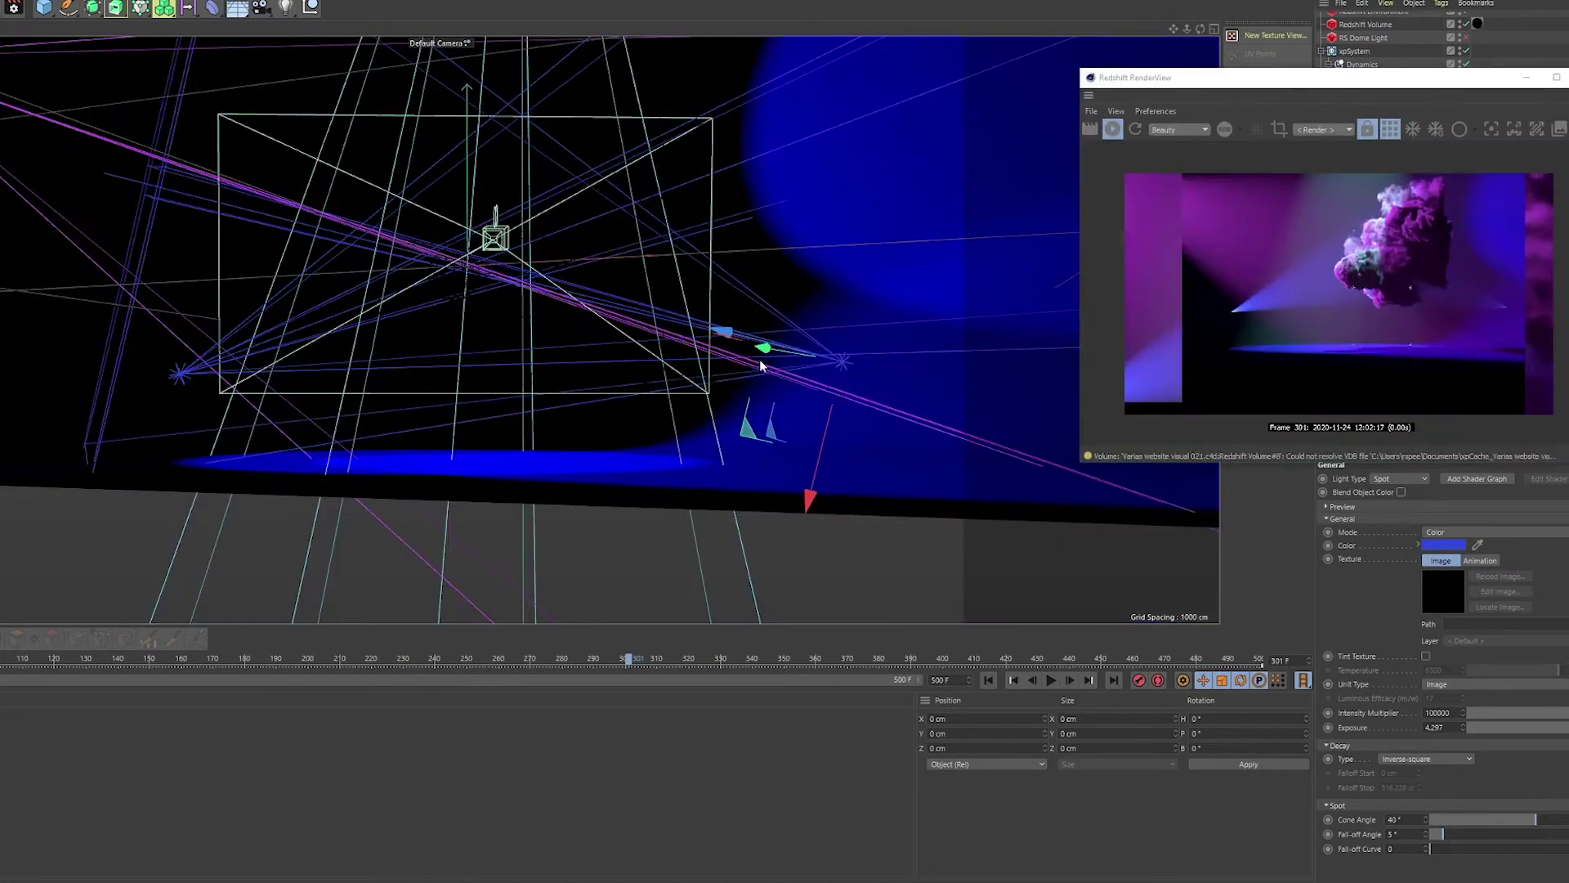
# Move BLUE LIGHT.1 in the scene and lower its P.Y height.
pyautogui.moveTo(817, 507); pyautogui.dragTo(875, 603)
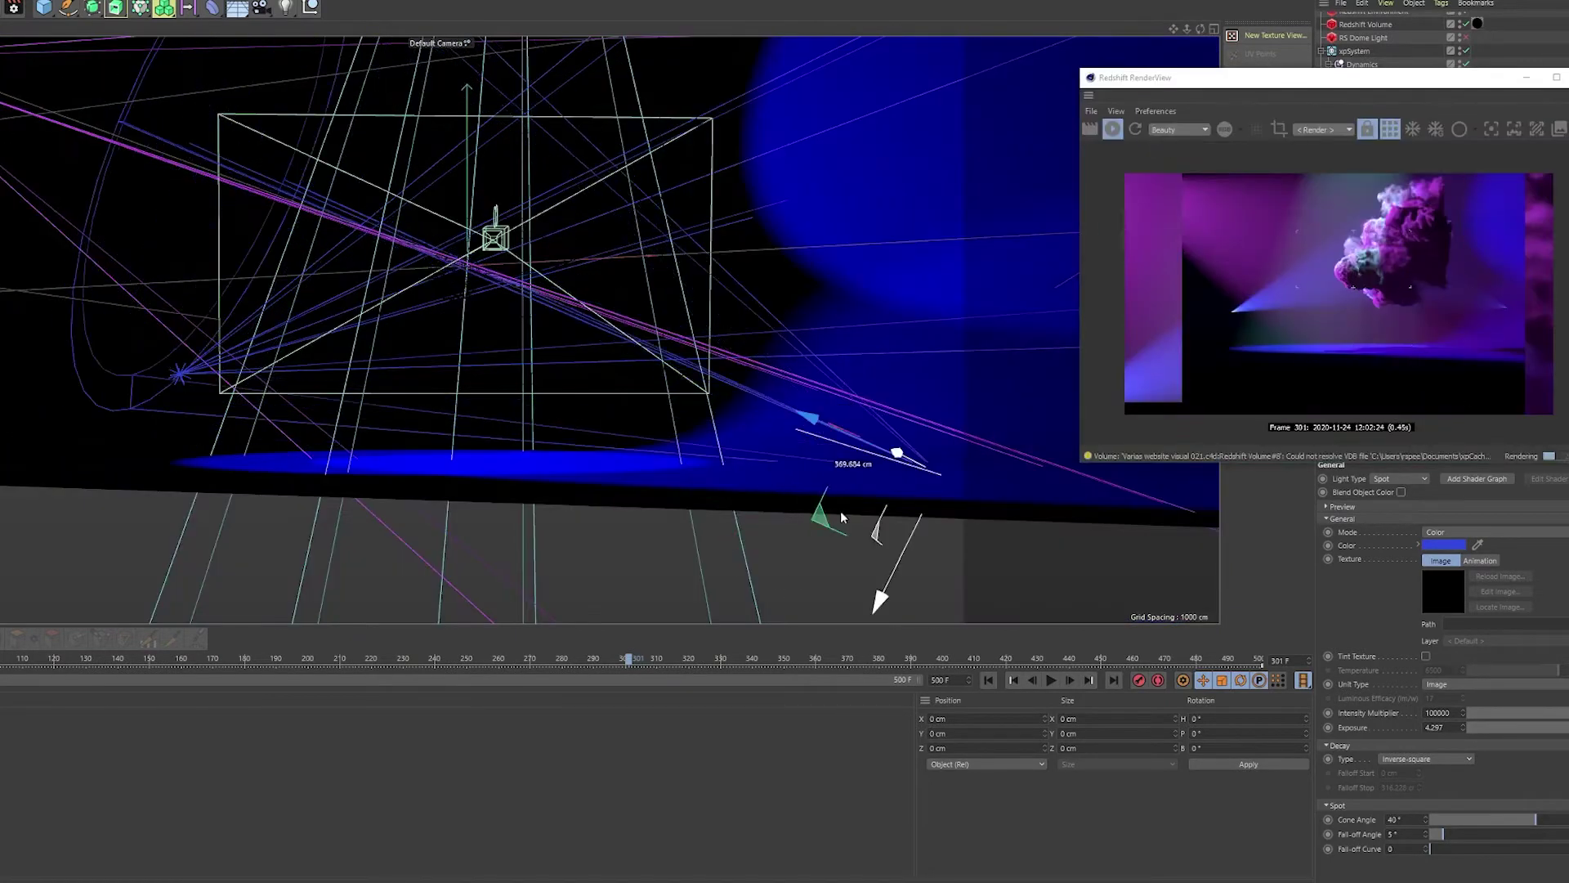
pyautogui.click(1466, 263)
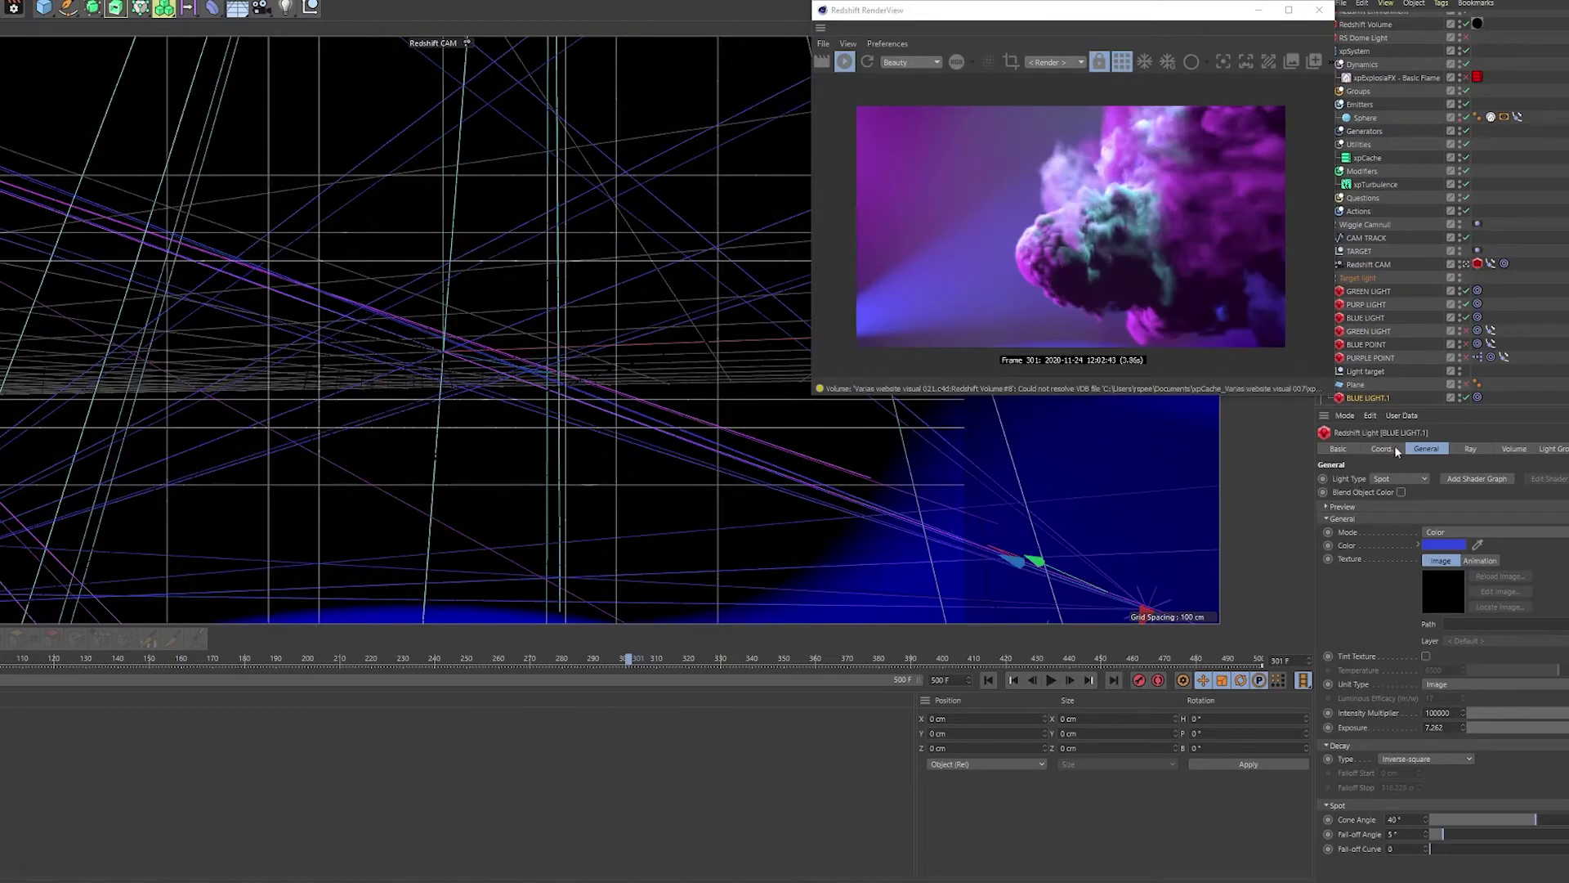
pyautogui.click(1381, 449)
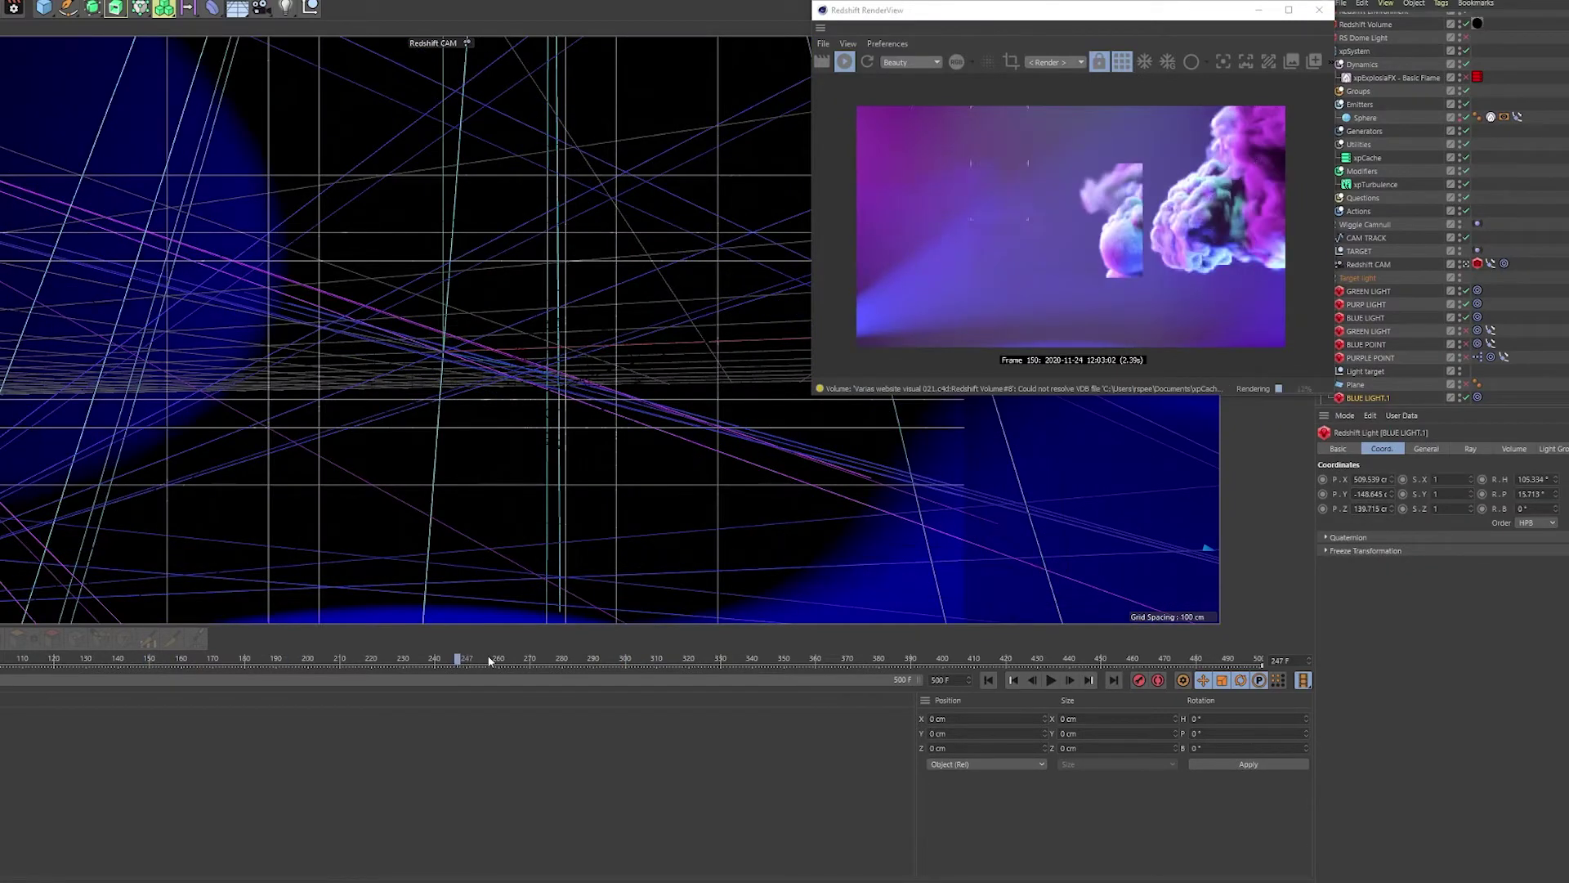
pyautogui.moveTo(488, 661); pyautogui.dragTo(689, 660)
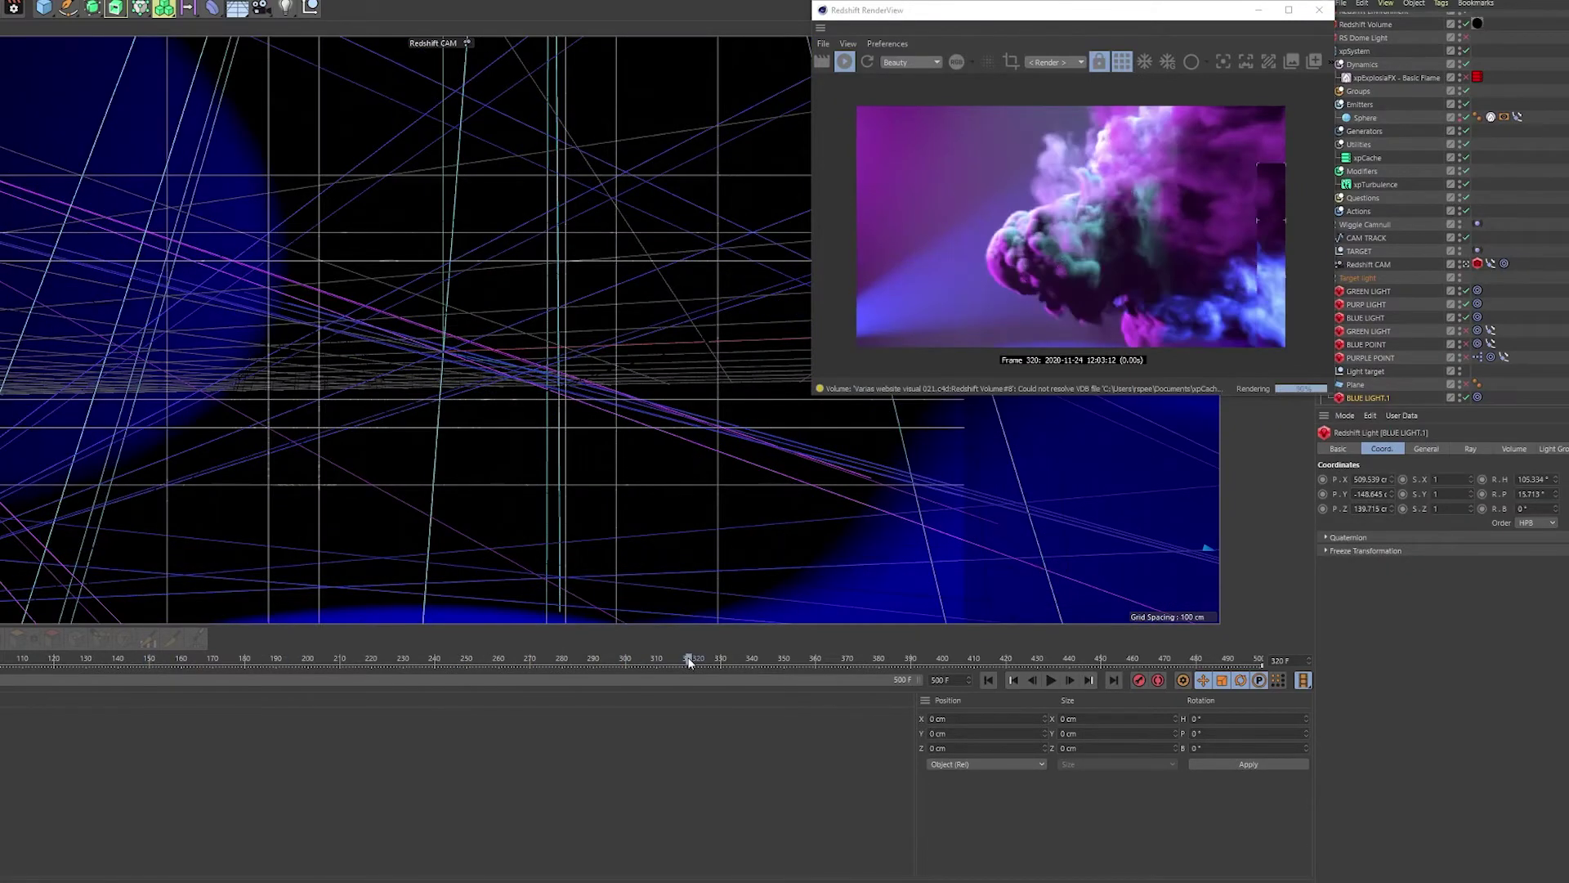
pyautogui.moveTo(1392, 494); pyautogui.dragTo(1396, 497)
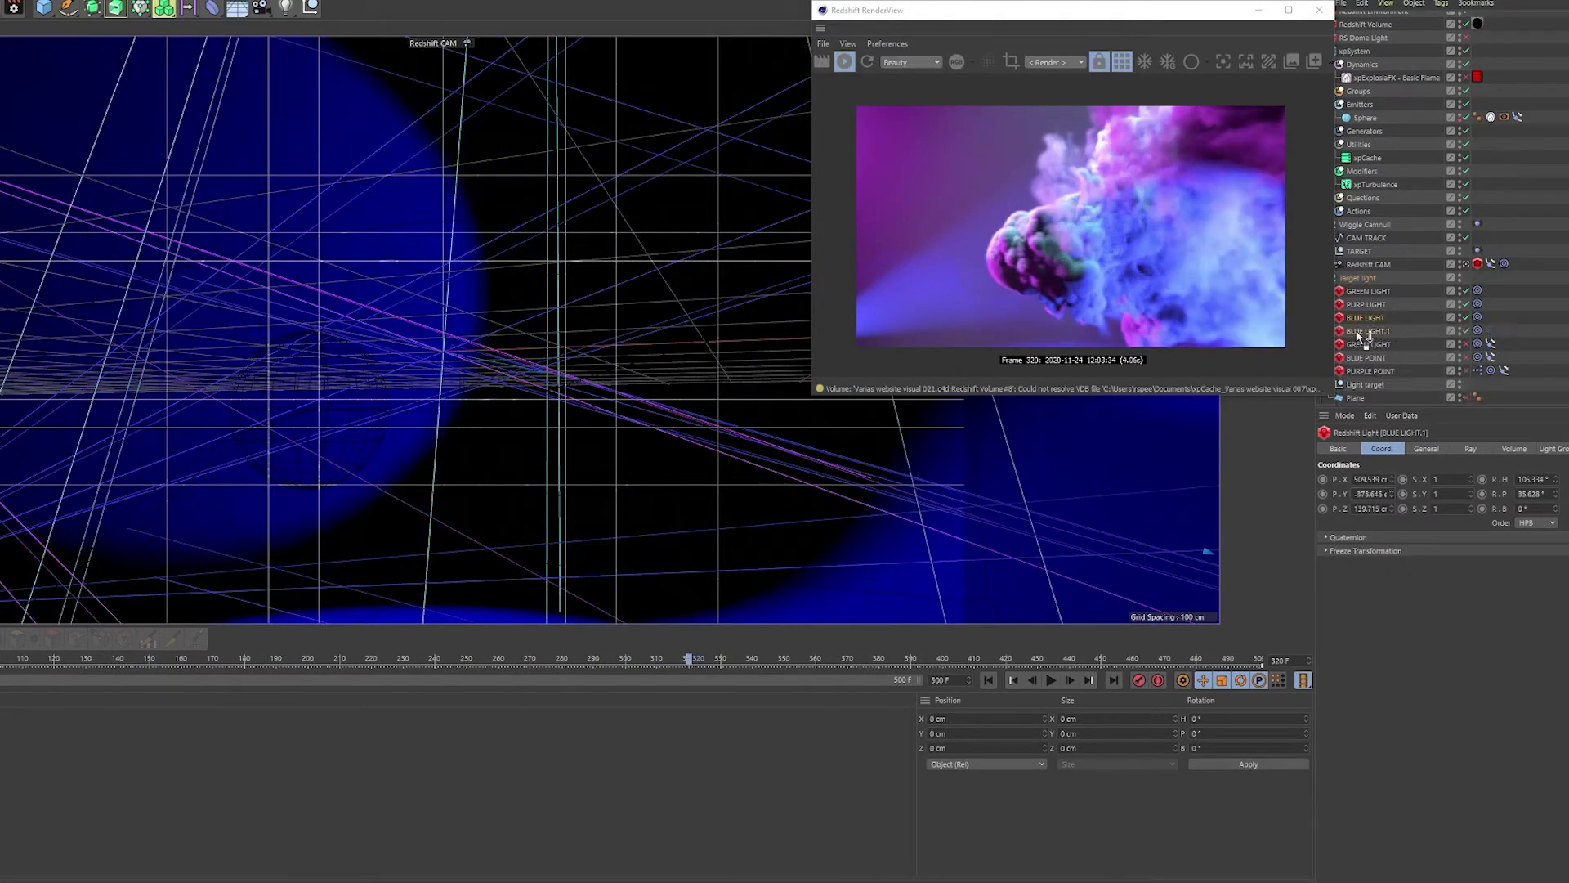
# Shift BLUE LIGHT.1 along P.Z while previewing the smoke at frames 336–416.
pyautogui.click(1426, 449)
pyautogui.click(750, 661)
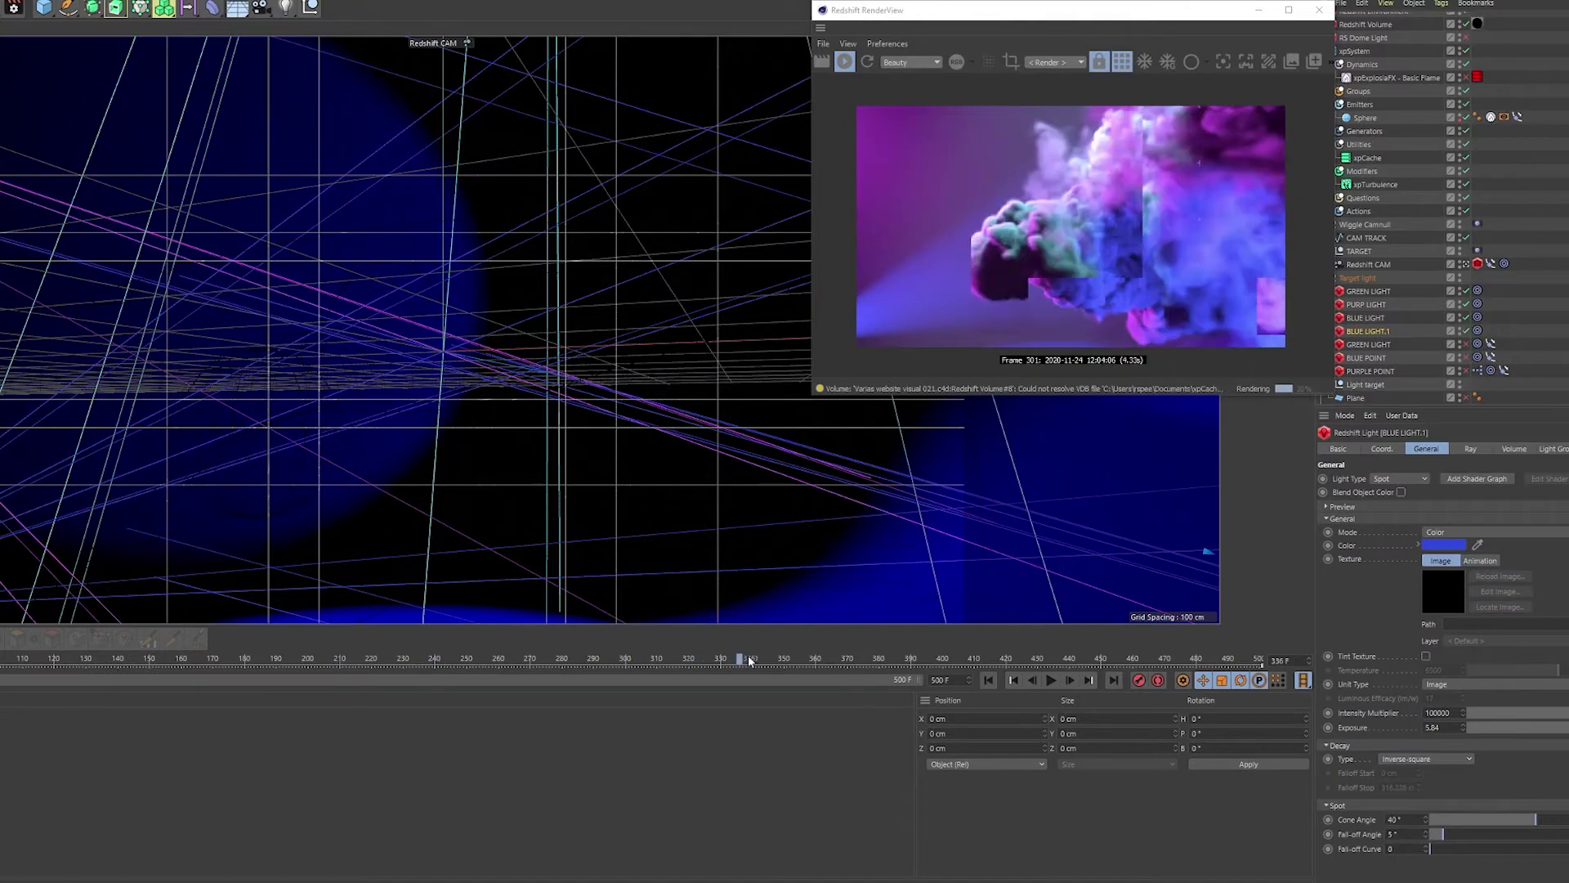
pyautogui.moveTo(749, 660); pyautogui.dragTo(994, 660)
pyautogui.click(1382, 448)
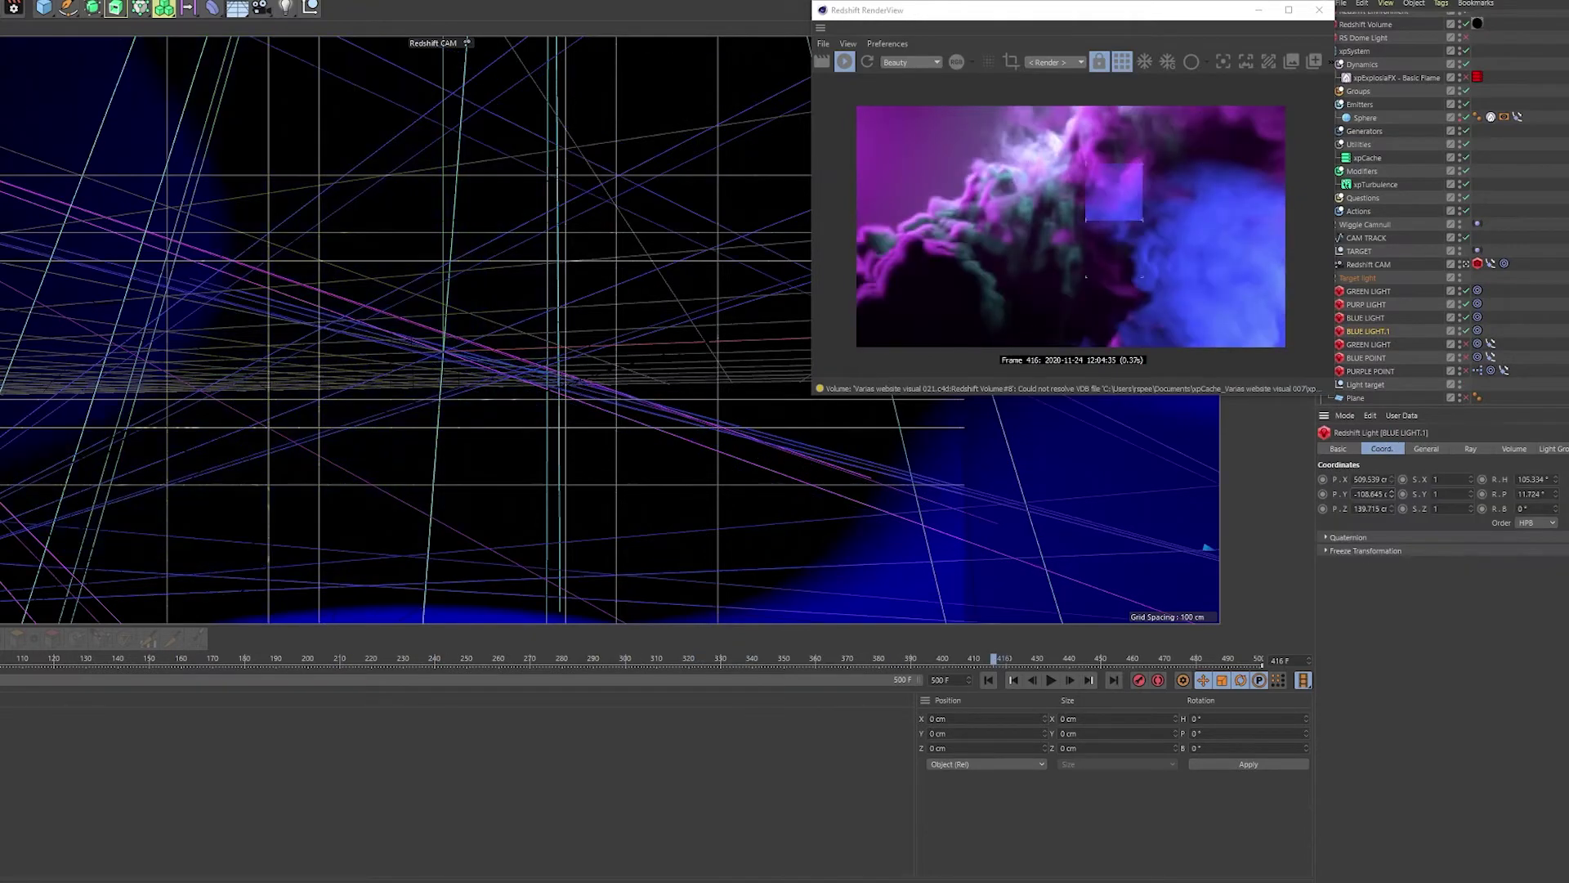
pyautogui.moveTo(1392, 509); pyautogui.dragTo(1392, 539)
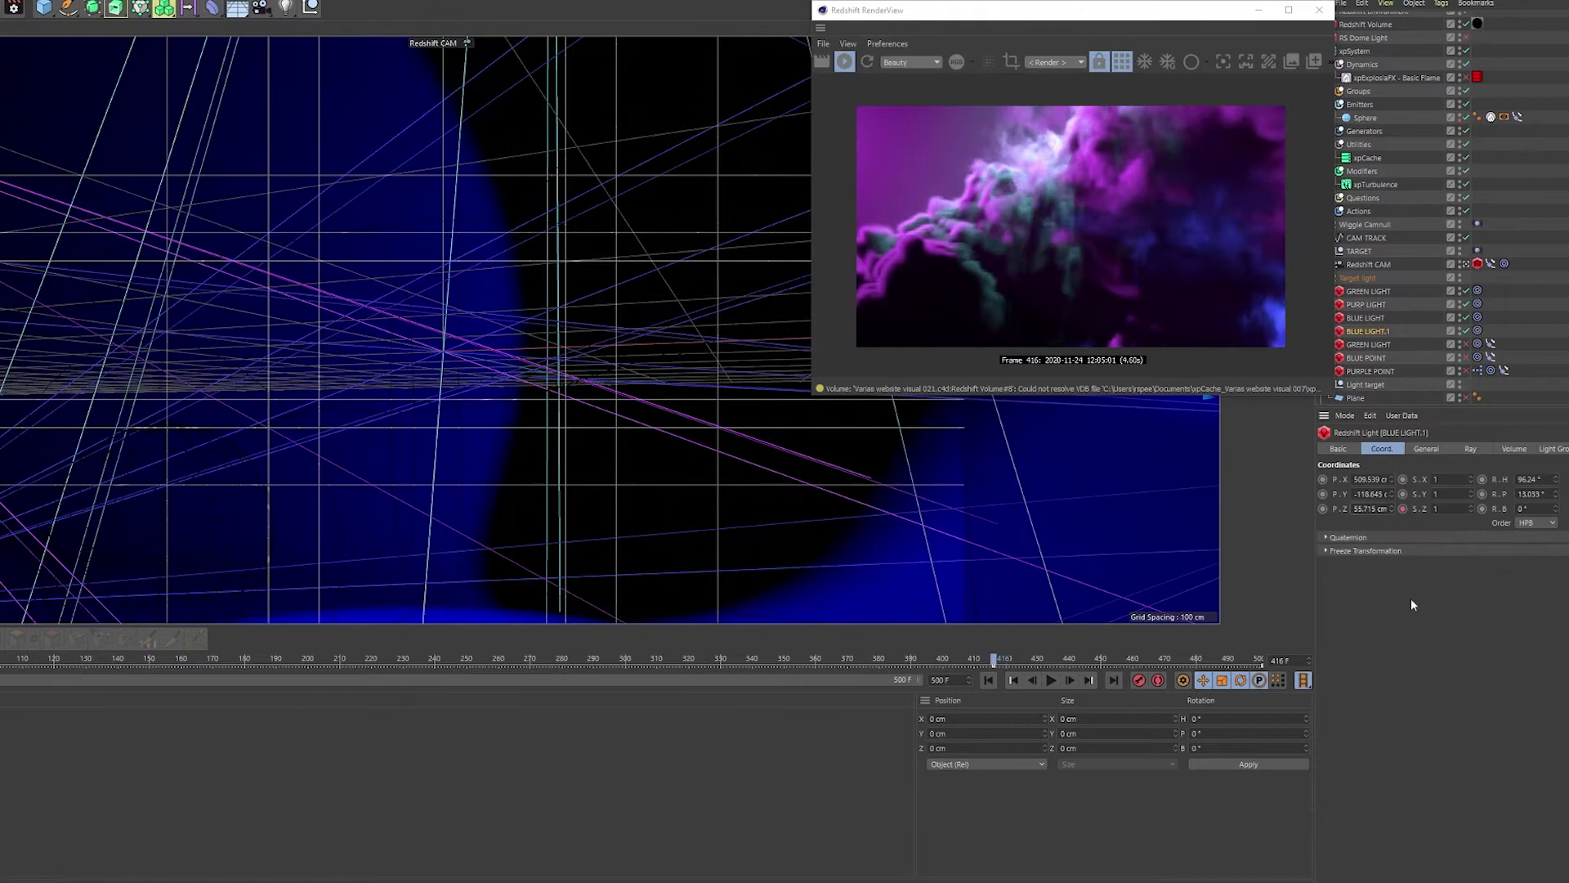
# Widen BLUE LIGHT.1's Cone Angle to about 79° and check renders around frames 261–391.
pyautogui.click(500, 659)
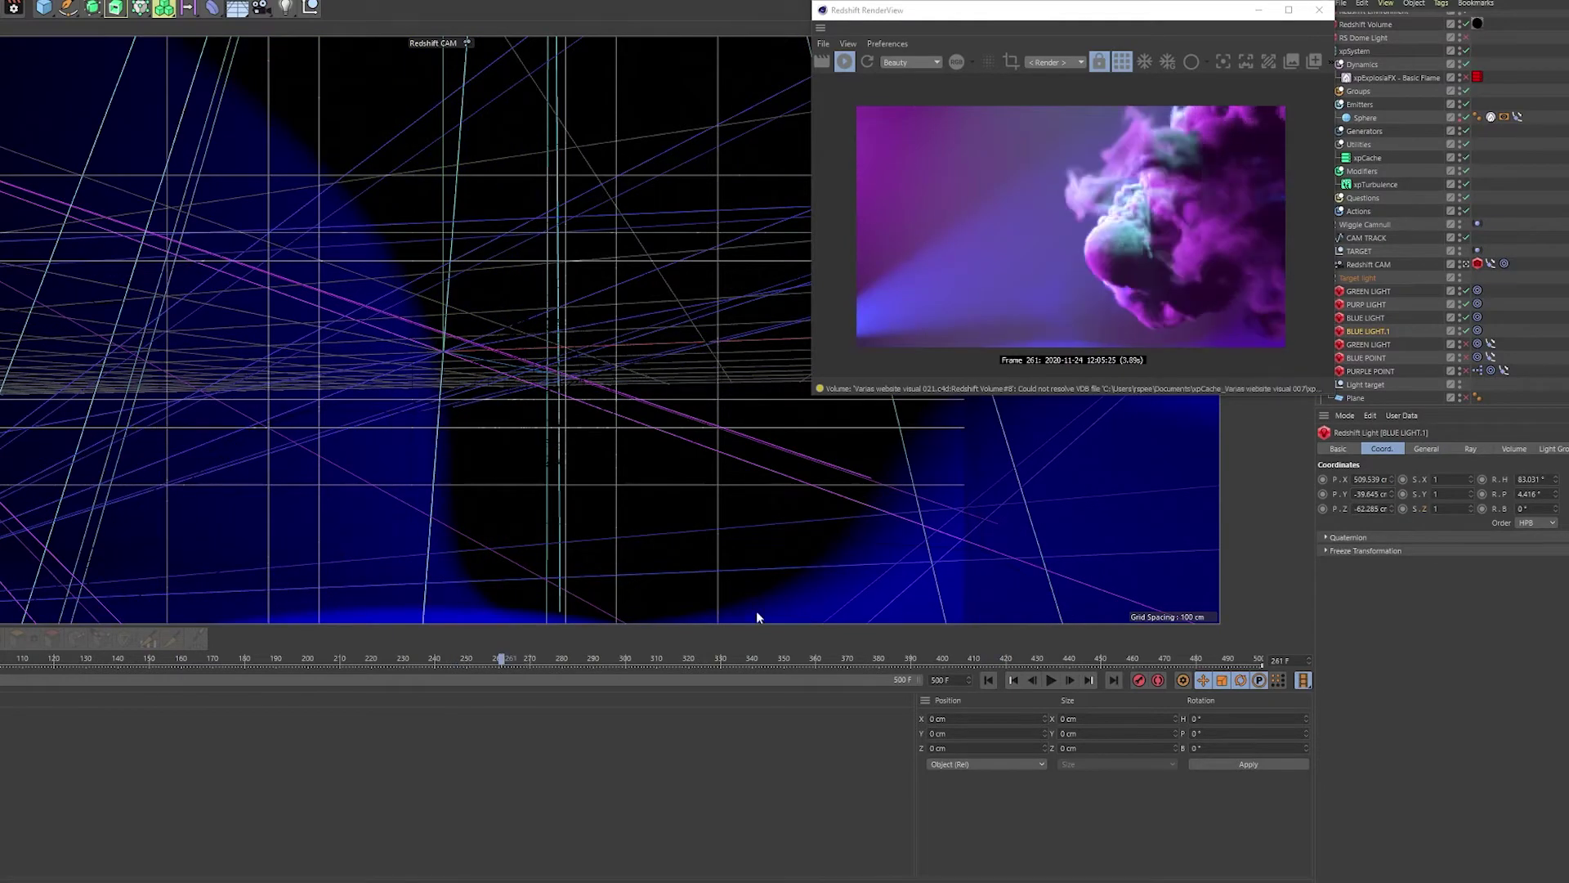
pyautogui.click(602, 659)
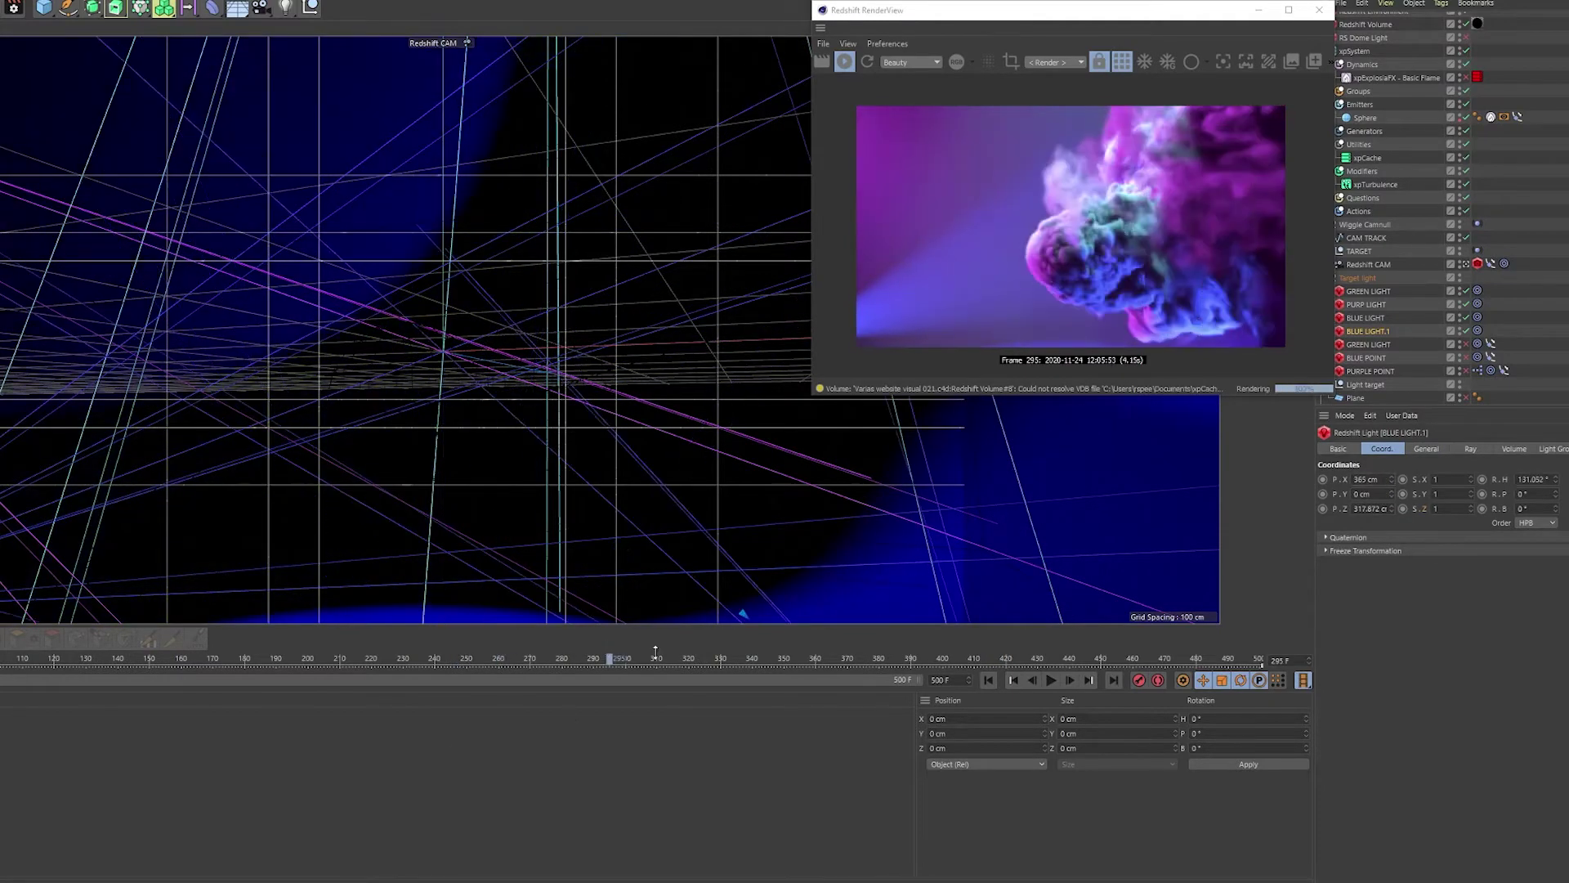
pyautogui.click(1426, 449)
pyautogui.click(855, 662)
pyautogui.moveTo(856, 661); pyautogui.dragTo(948, 659)
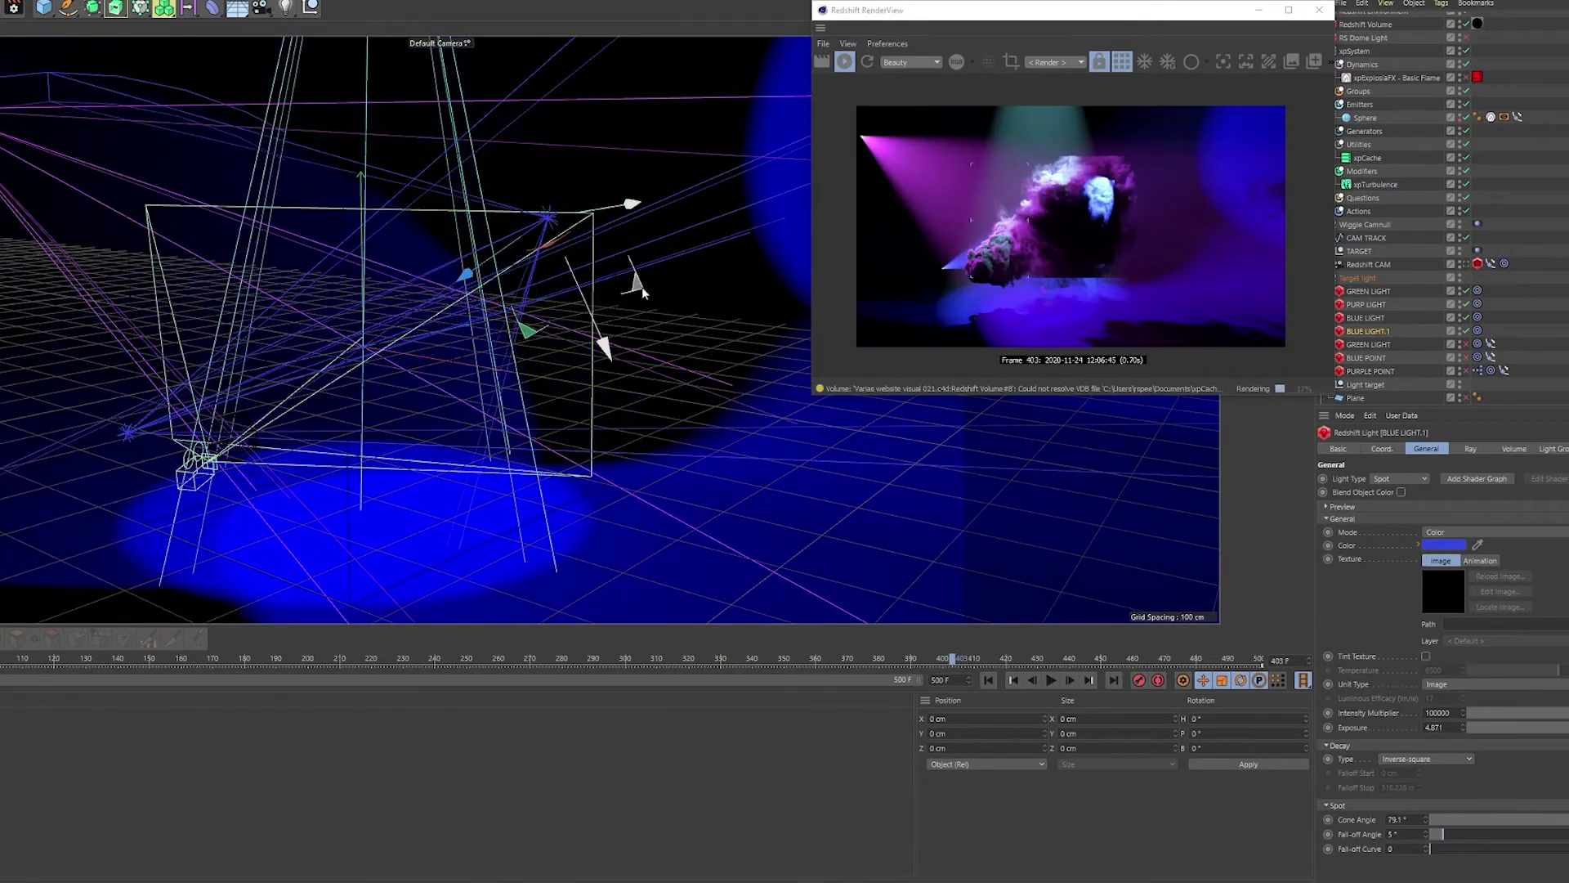
pyautogui.hotkey('ctrl', 'shift', 'z')
pyautogui.click(488, 659)
pyautogui.click(605, 659)
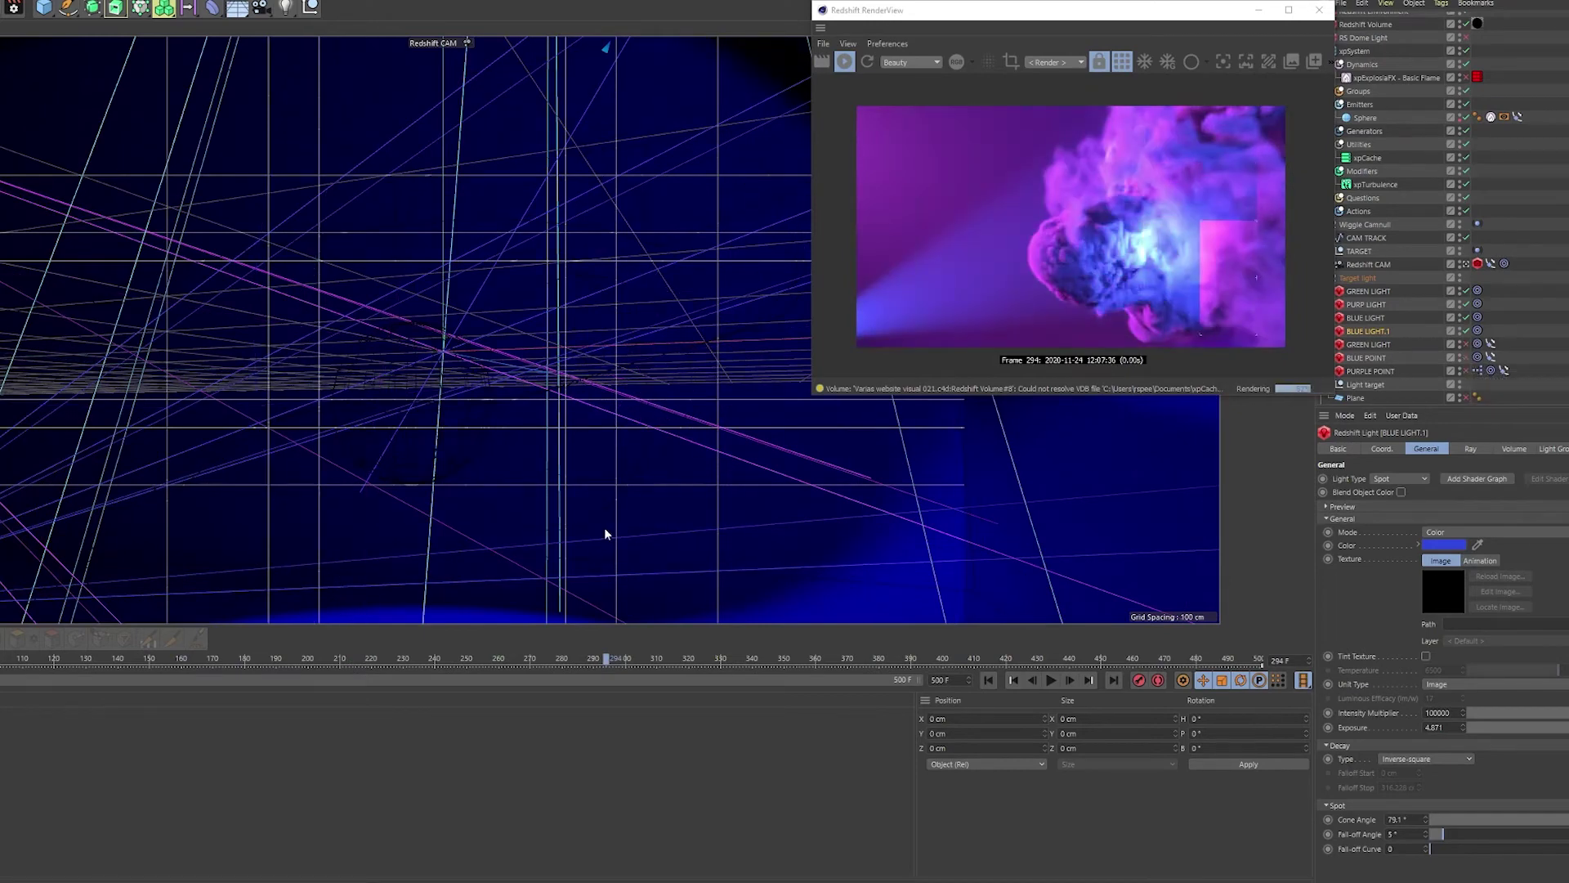
pyautogui.moveTo(605, 659); pyautogui.dragTo(914, 658)
# Lower PURPLE POINT's Intensity Multiplier to 14145, then review BLUE POINT and GREEN LIGHT.
pyautogui.click(1372, 372)
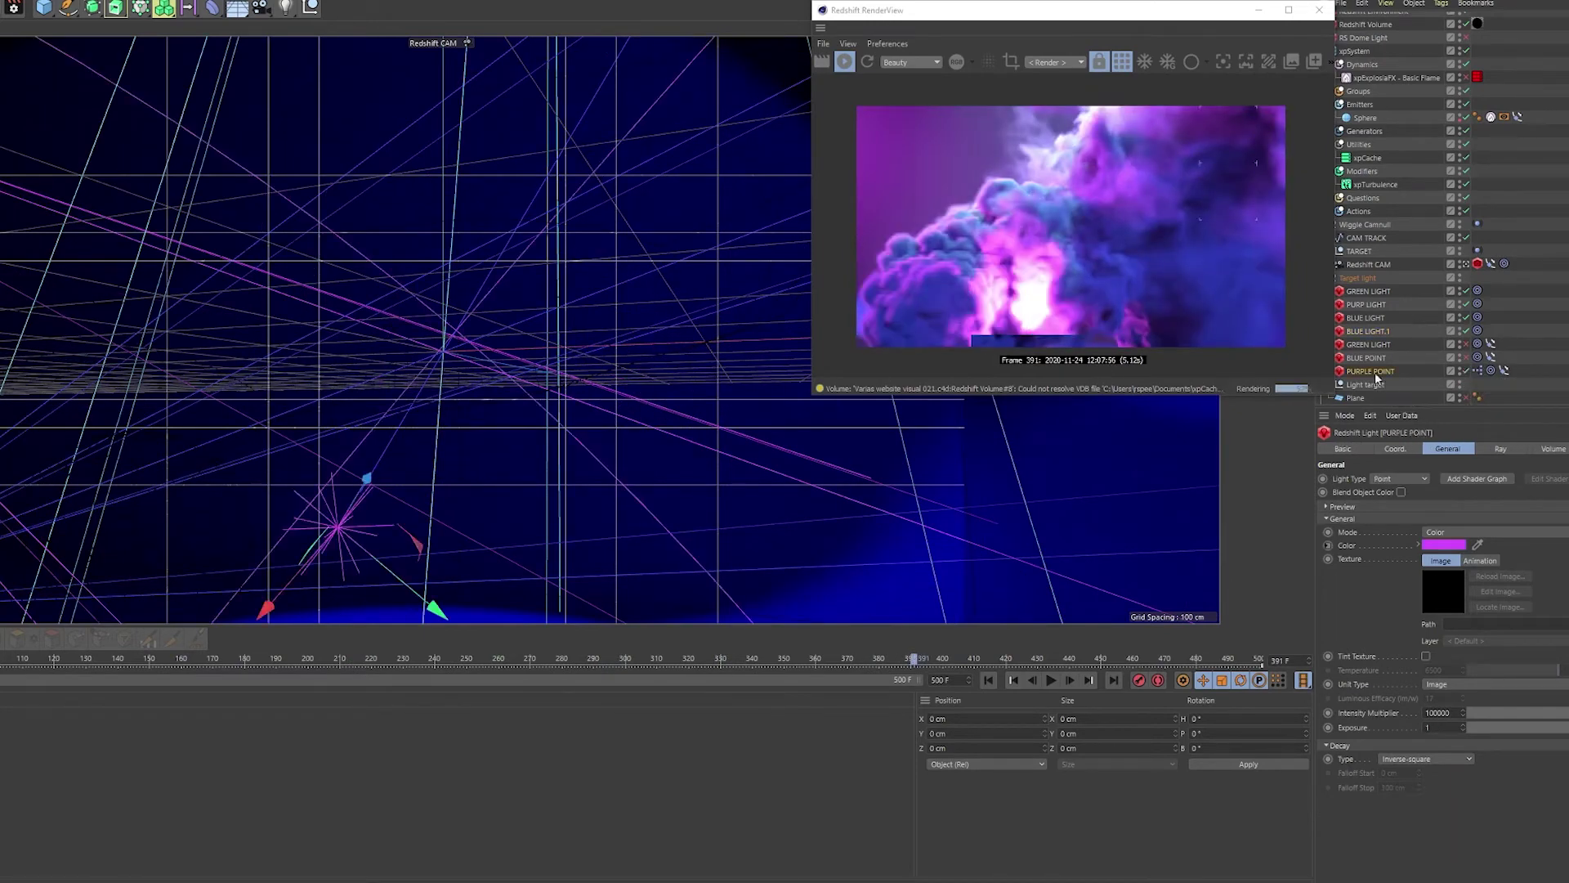
pyautogui.moveTo(1464, 713); pyautogui.dragTo(518, 675)
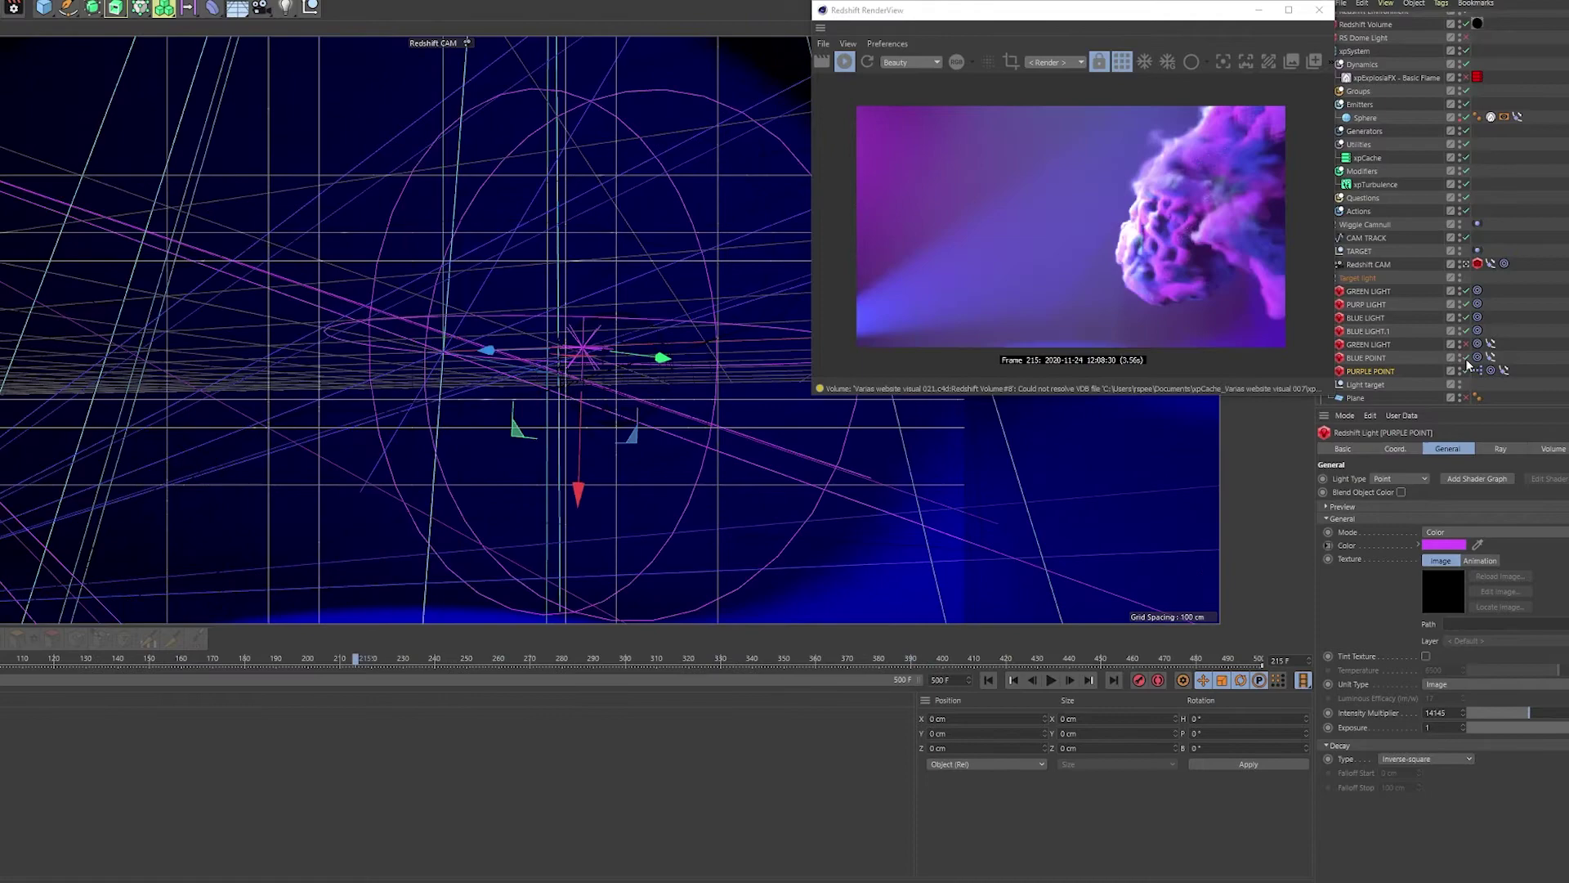
pyautogui.click(1468, 364)
pyautogui.moveTo(355, 658); pyautogui.dragTo(888, 659)
pyautogui.click(1369, 291)
pyautogui.click(1381, 449)
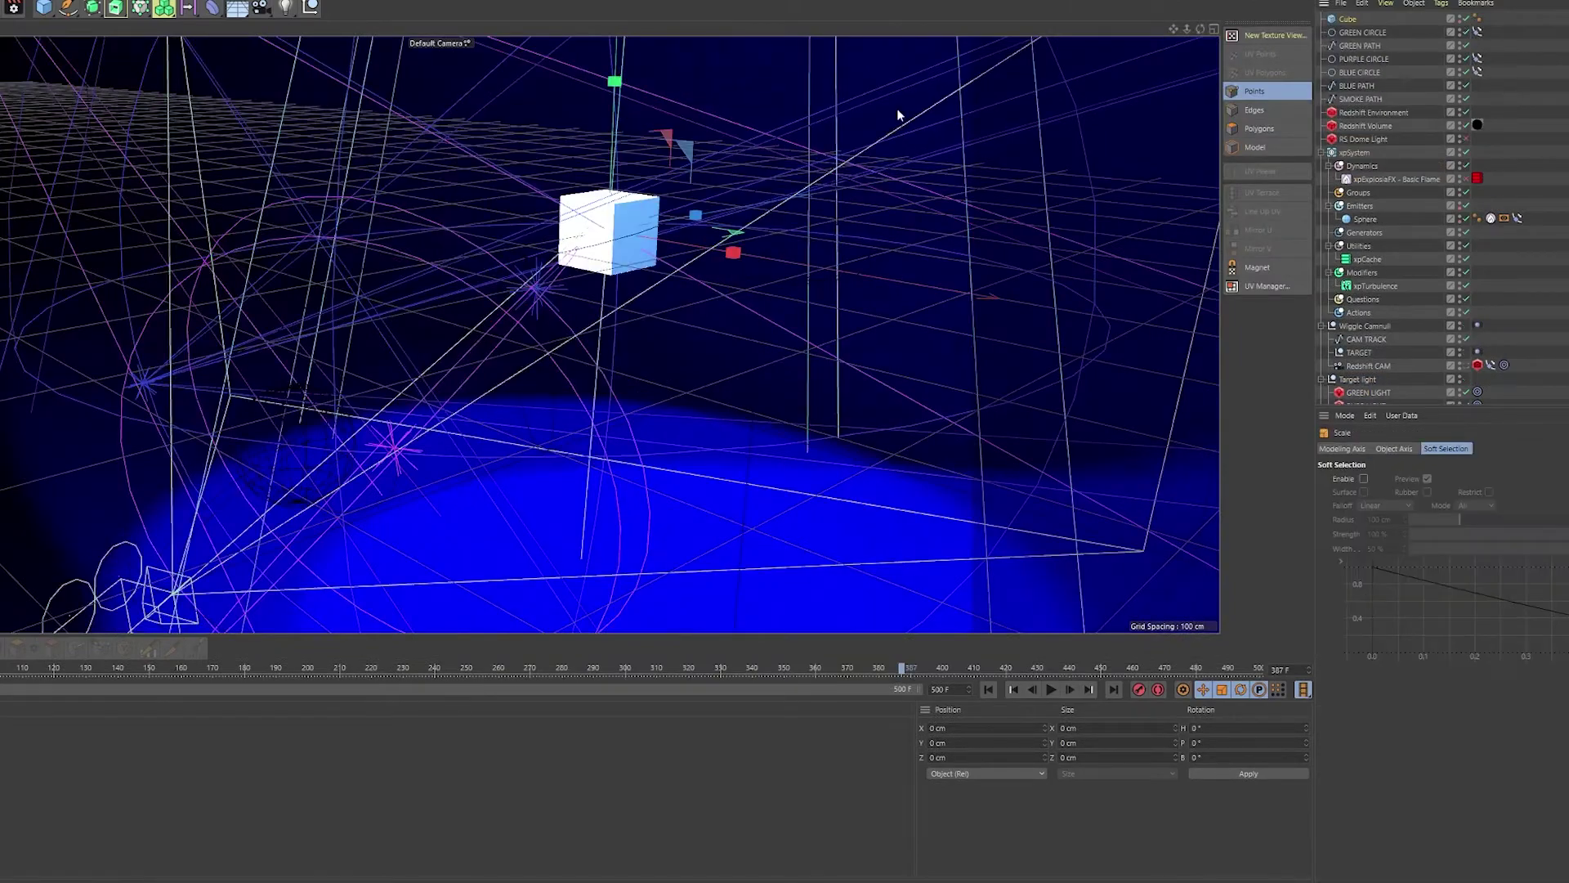
# Frame the pink domain box and add an xpKill modifier to xpSystem.
pyautogui.keyDown('alt'); pyautogui.moveTo(897, 115); pyautogui.dragTo(935, 221); pyautogui.keyUp('alt')
pyautogui.scroll(-3, 1389, 205)
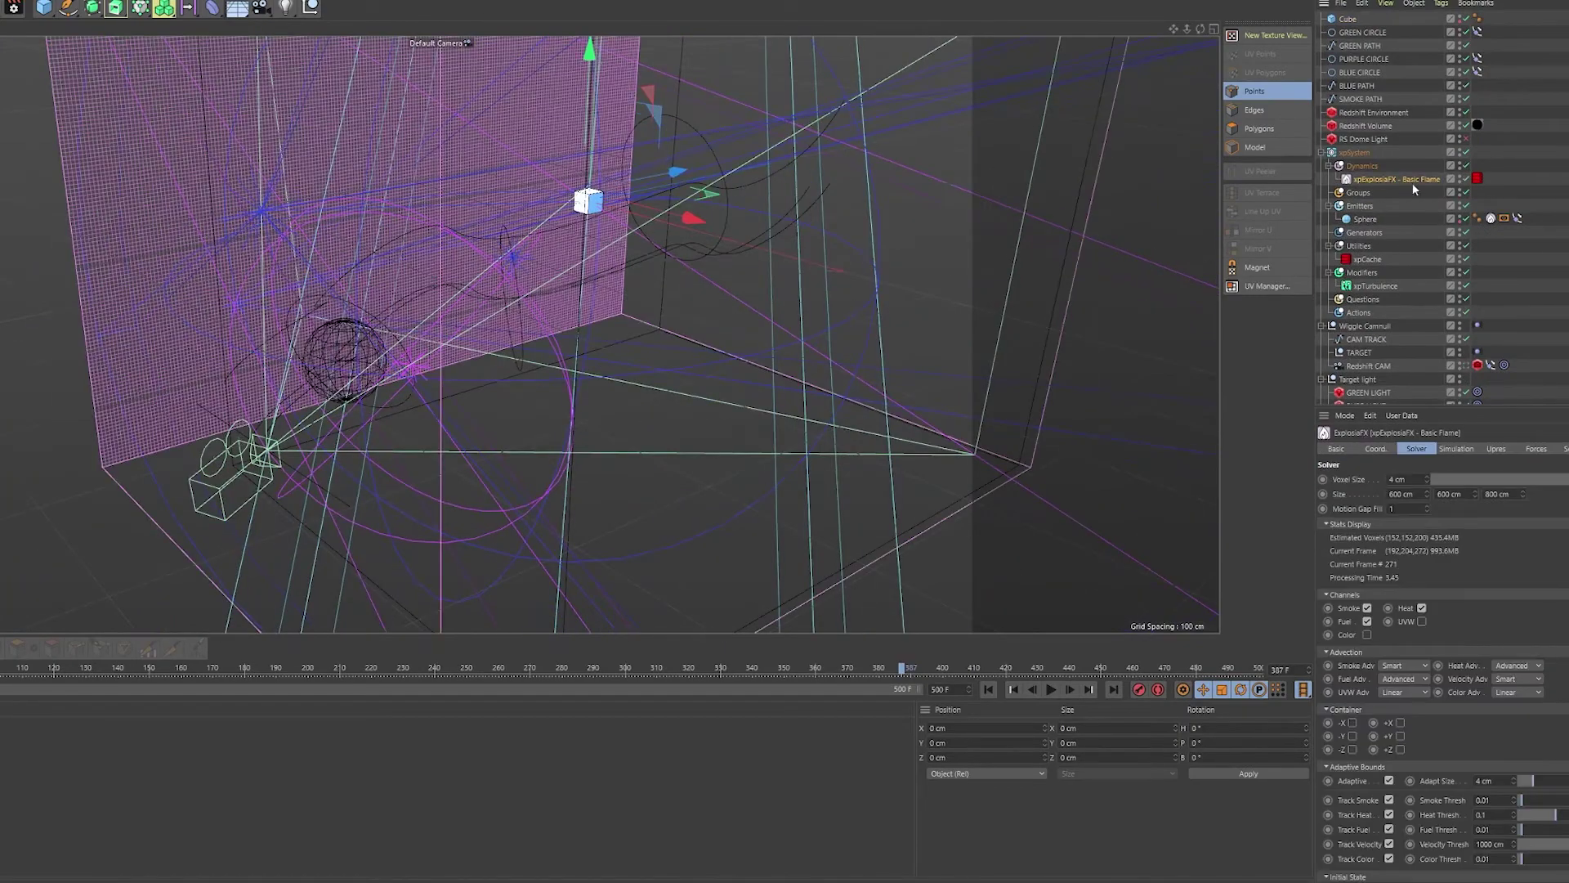
pyautogui.keyDown('alt'); pyautogui.moveTo(573, 197); pyautogui.dragTo(294, 278); pyautogui.keyUp('alt')
pyautogui.click(294, 278)
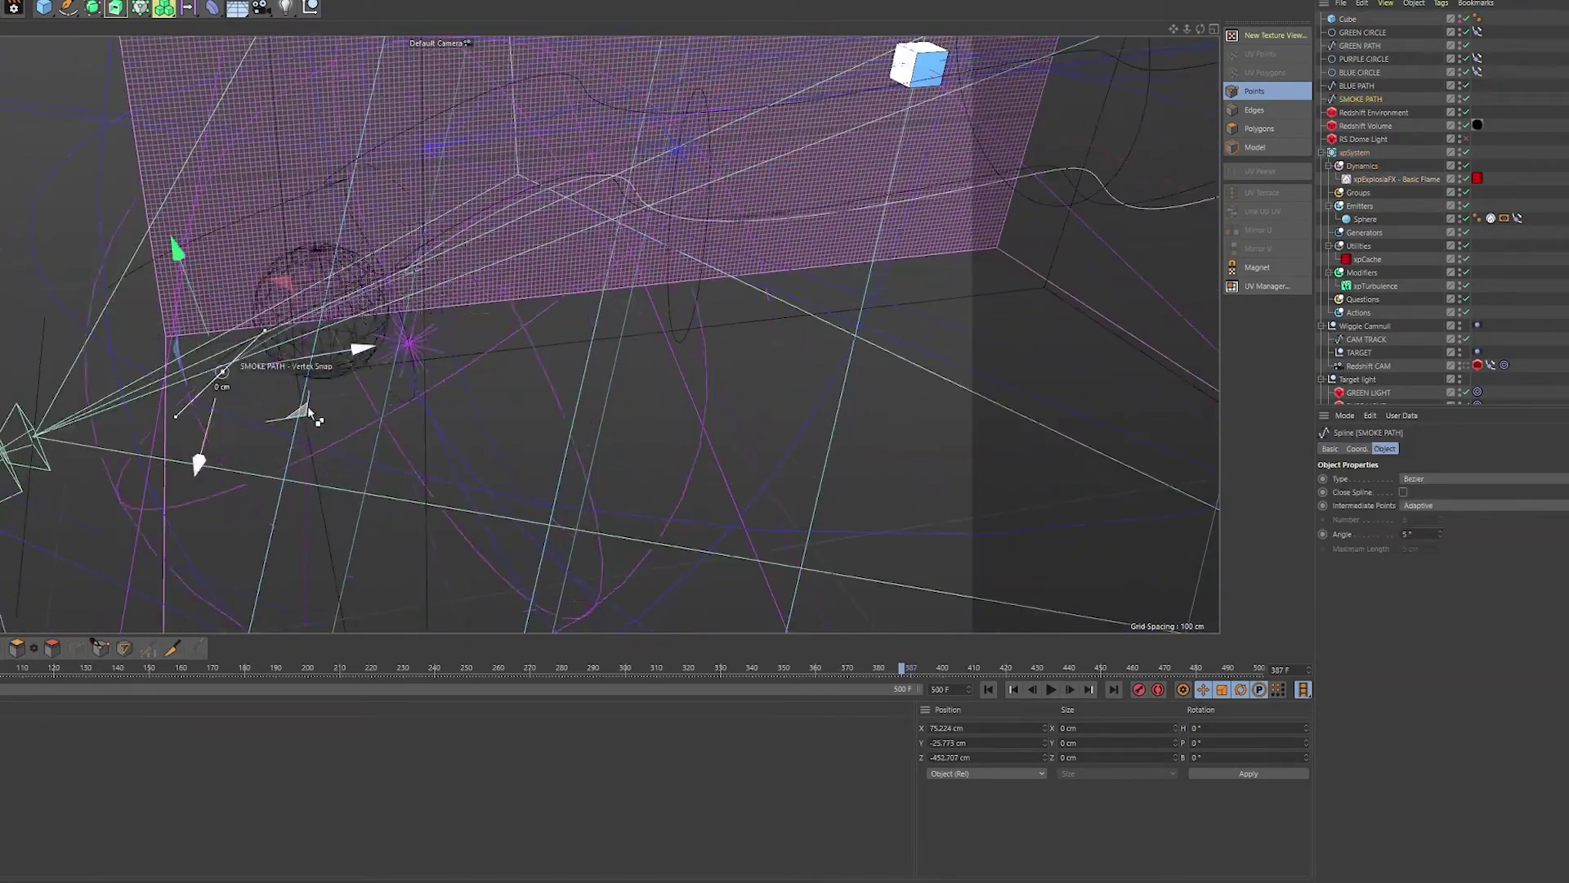
pyautogui.keyDown('alt'); pyautogui.moveTo(307, 406); pyautogui.dragTo(578, 163); pyautogui.keyUp('alt')
pyautogui.click(577, 163)
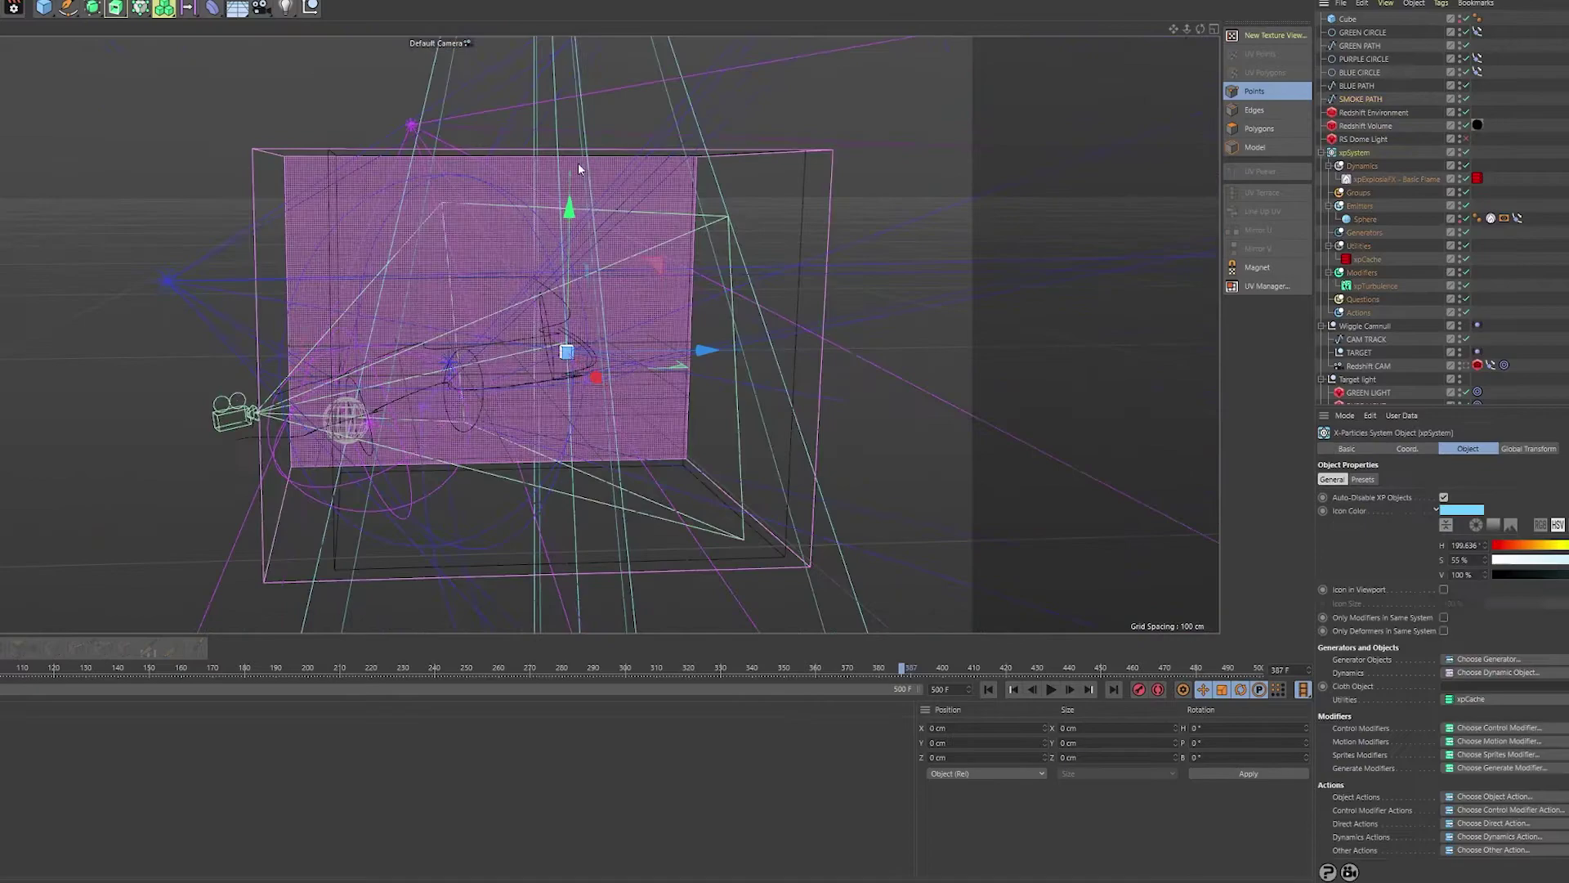
pyautogui.click(1498, 727)
pyautogui.click(1463, 659)
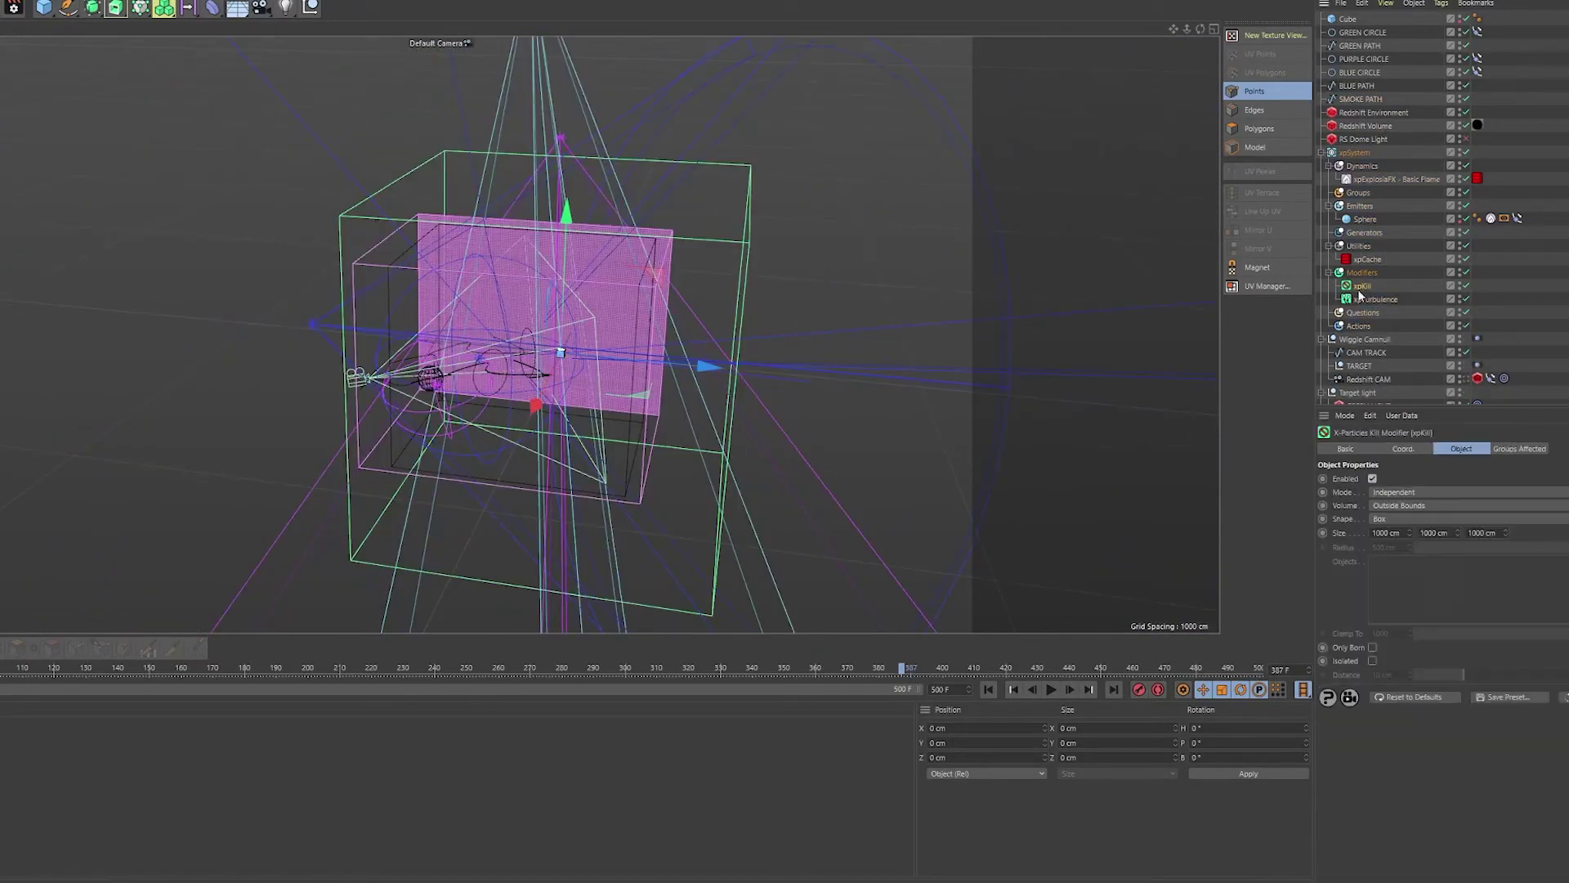
# Scale the xpKill box to roughly 584 × 573 × 710 cm around the smoke domain.
pyautogui.keyDown('alt'); pyautogui.moveTo(507, 344); pyautogui.dragTo(818, 368); pyautogui.keyUp('alt')
pyautogui.press('t')
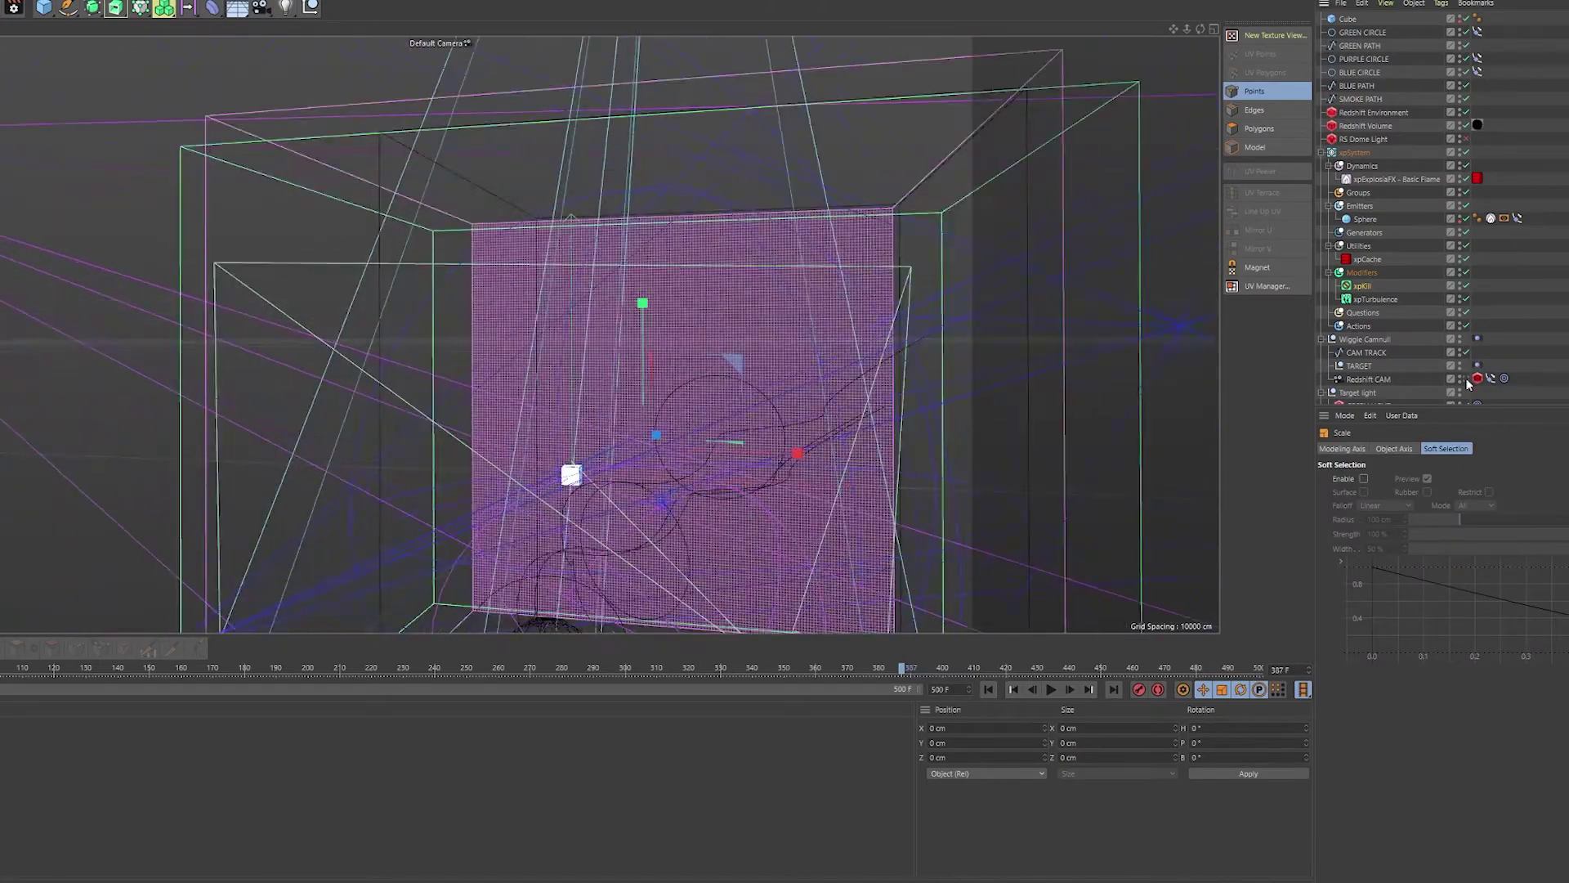
pyautogui.click(1463, 379)
pyautogui.keyDown('alt'); pyautogui.moveTo(572, 351); pyautogui.dragTo(705, 291); pyautogui.keyUp('alt')
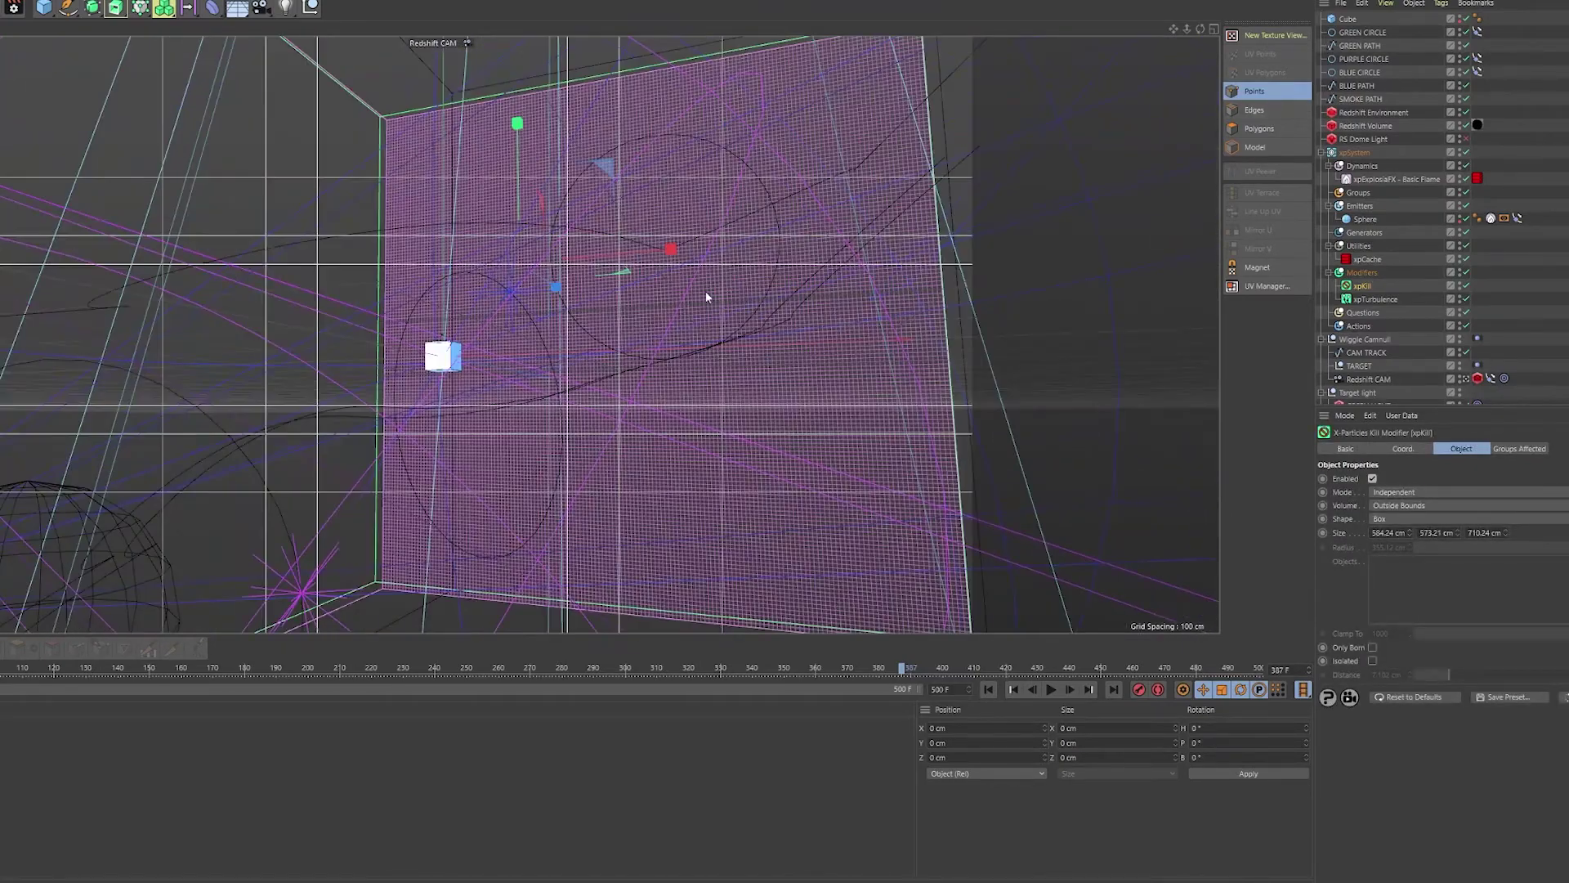
pyautogui.hotkey('ctrl', 'shift', 'z')
pyautogui.hotkey('ctrl', 'shift', 'z')
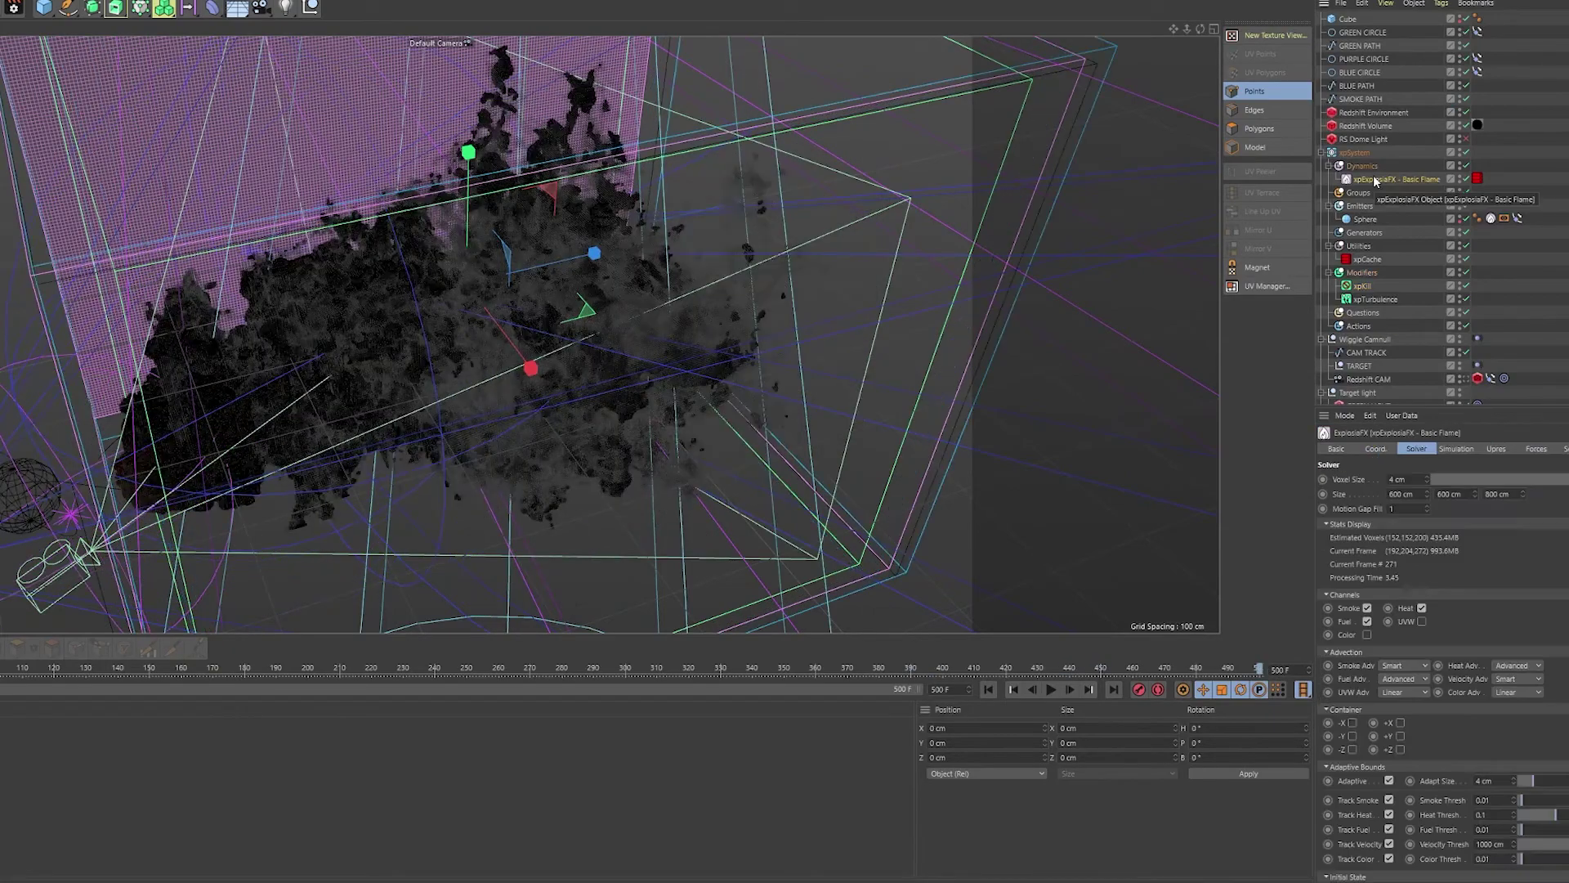
pyautogui.click(1374, 175)
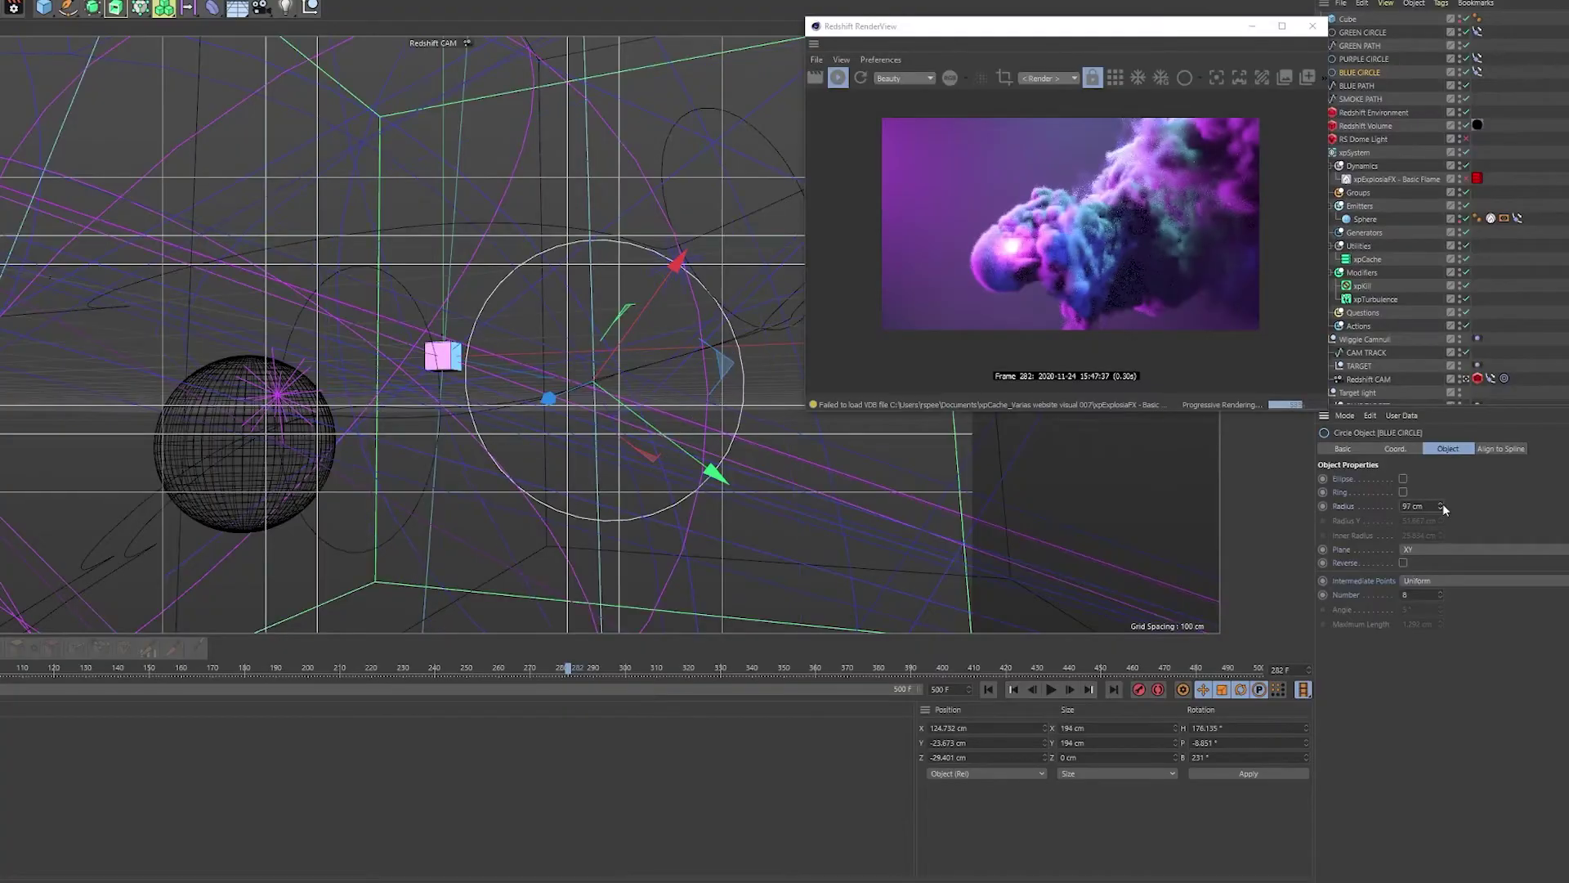
# Set BLUE CIRCLE's Radius to 139 cm, then scrub the Redshift preview through to frame 476.
pyautogui.moveTo(1440, 506); pyautogui.dragTo(1443, 503)
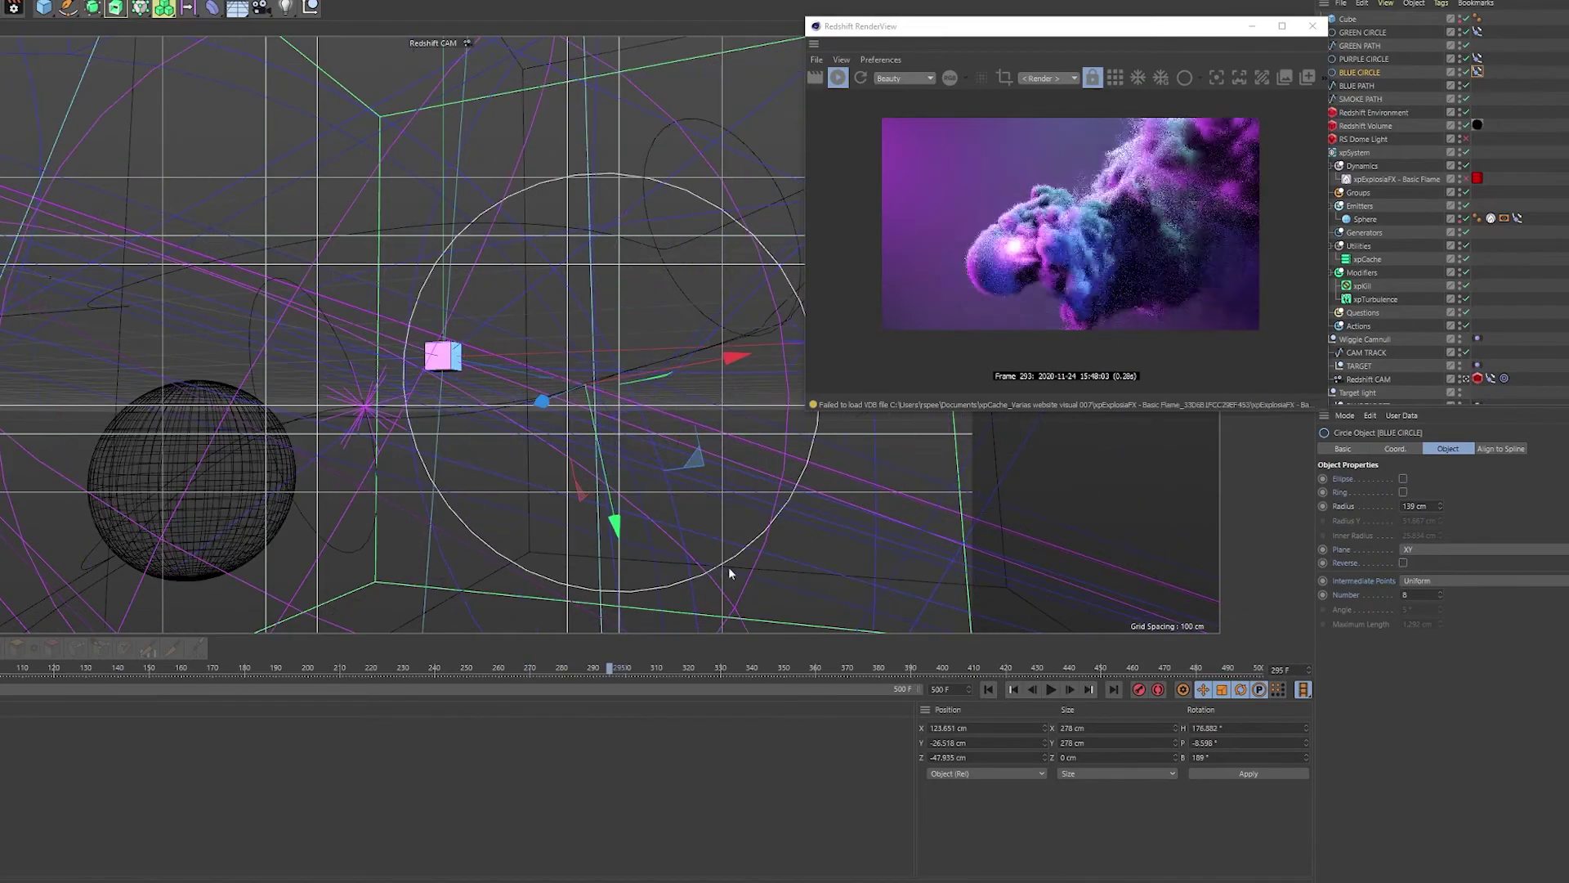
pyautogui.click(1478, 72)
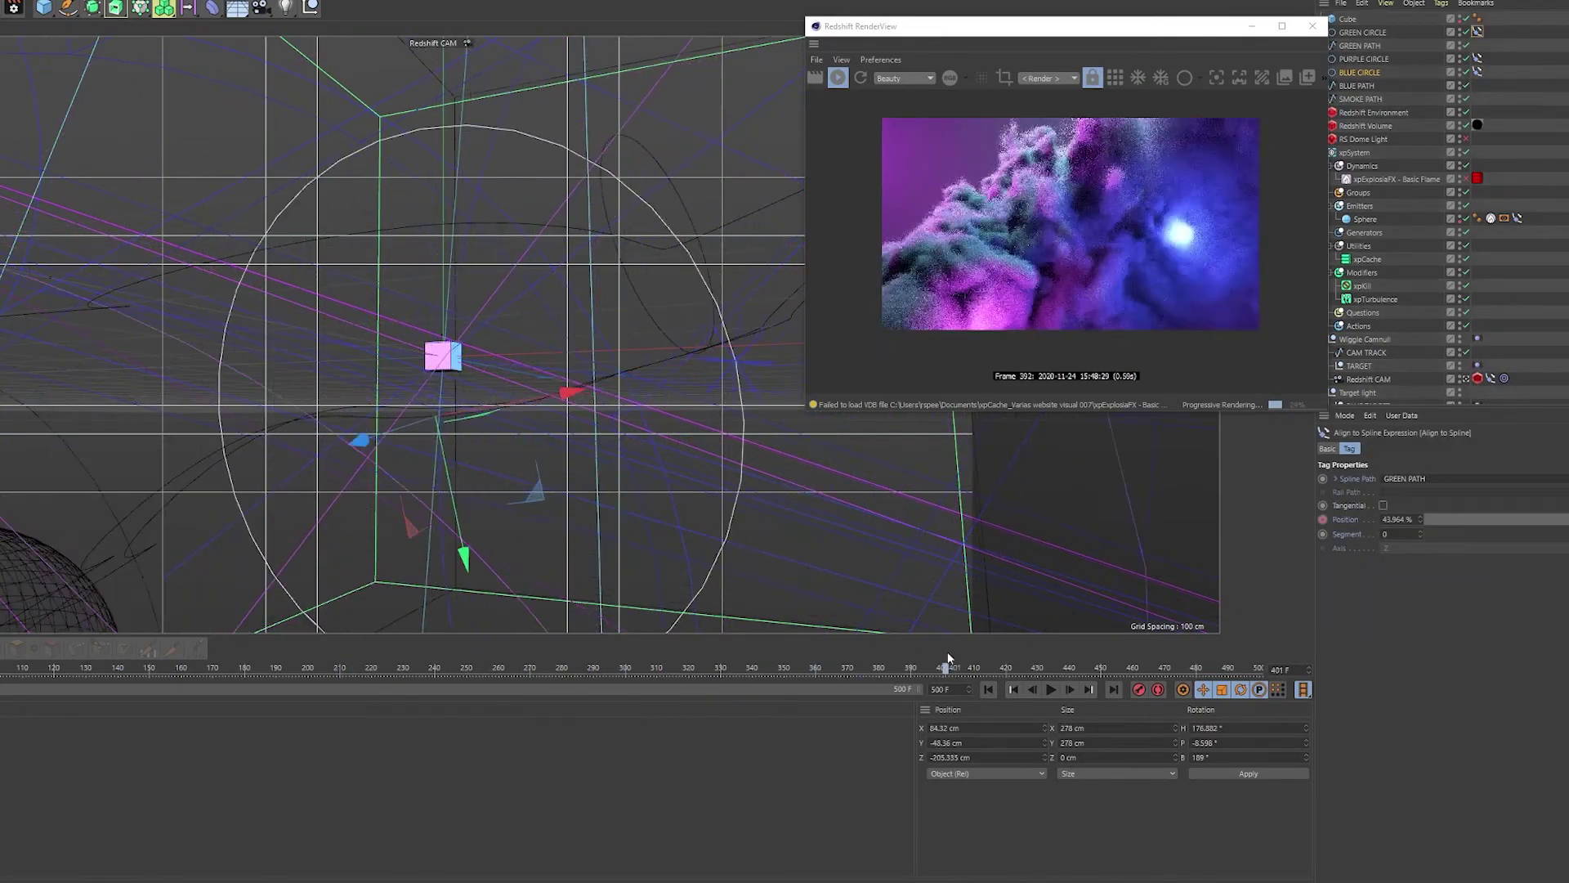
pyautogui.moveTo(940, 666); pyautogui.dragTo(453, 691)
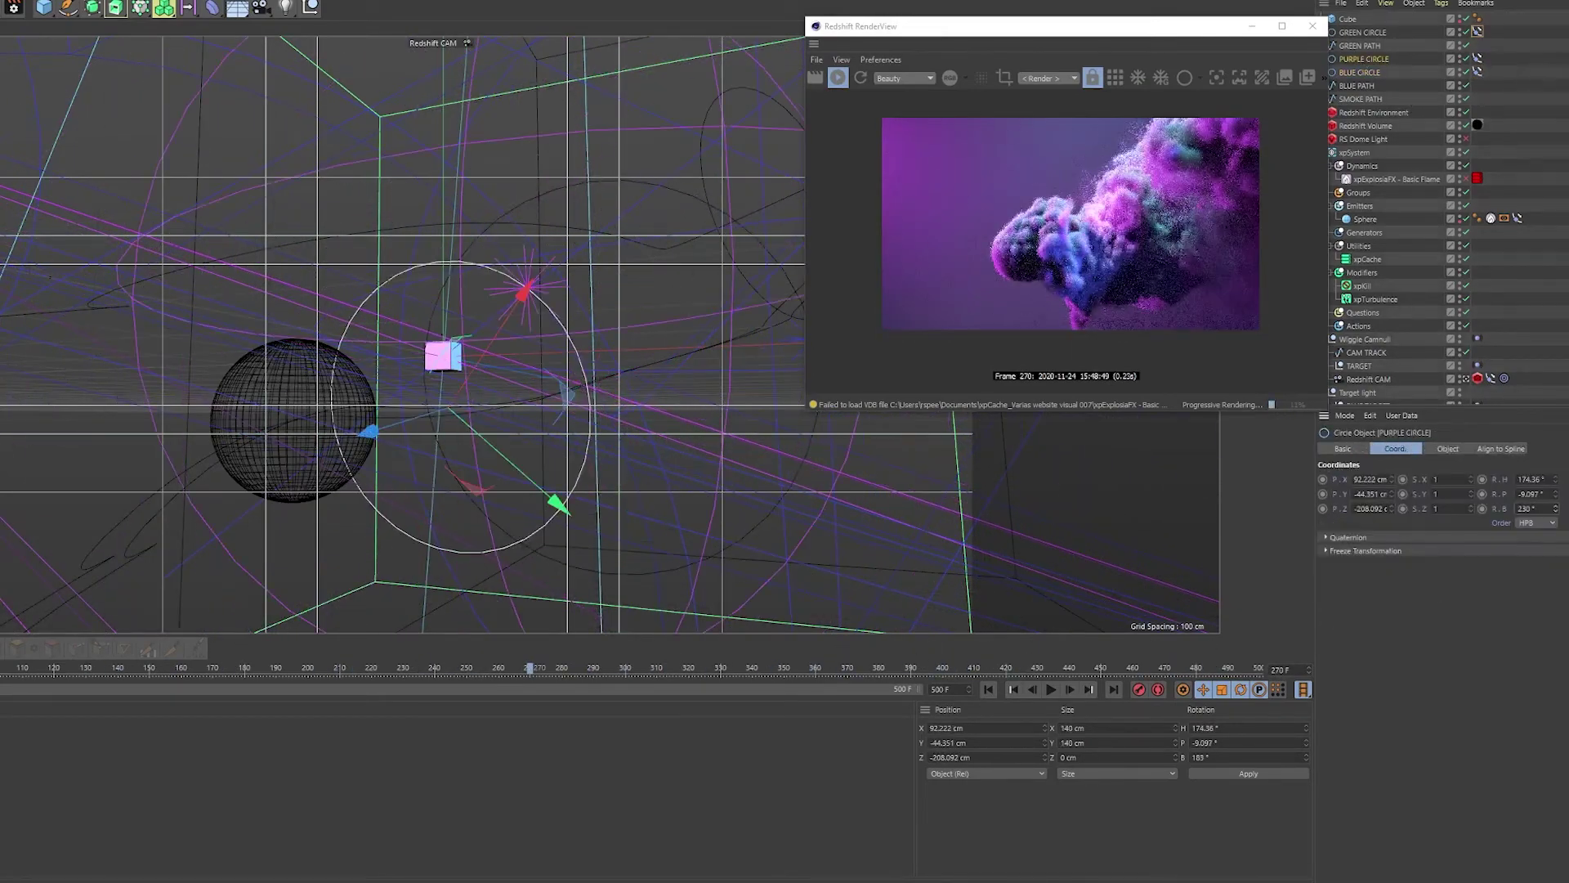
pyautogui.moveTo(561, 669); pyautogui.dragTo(937, 670)
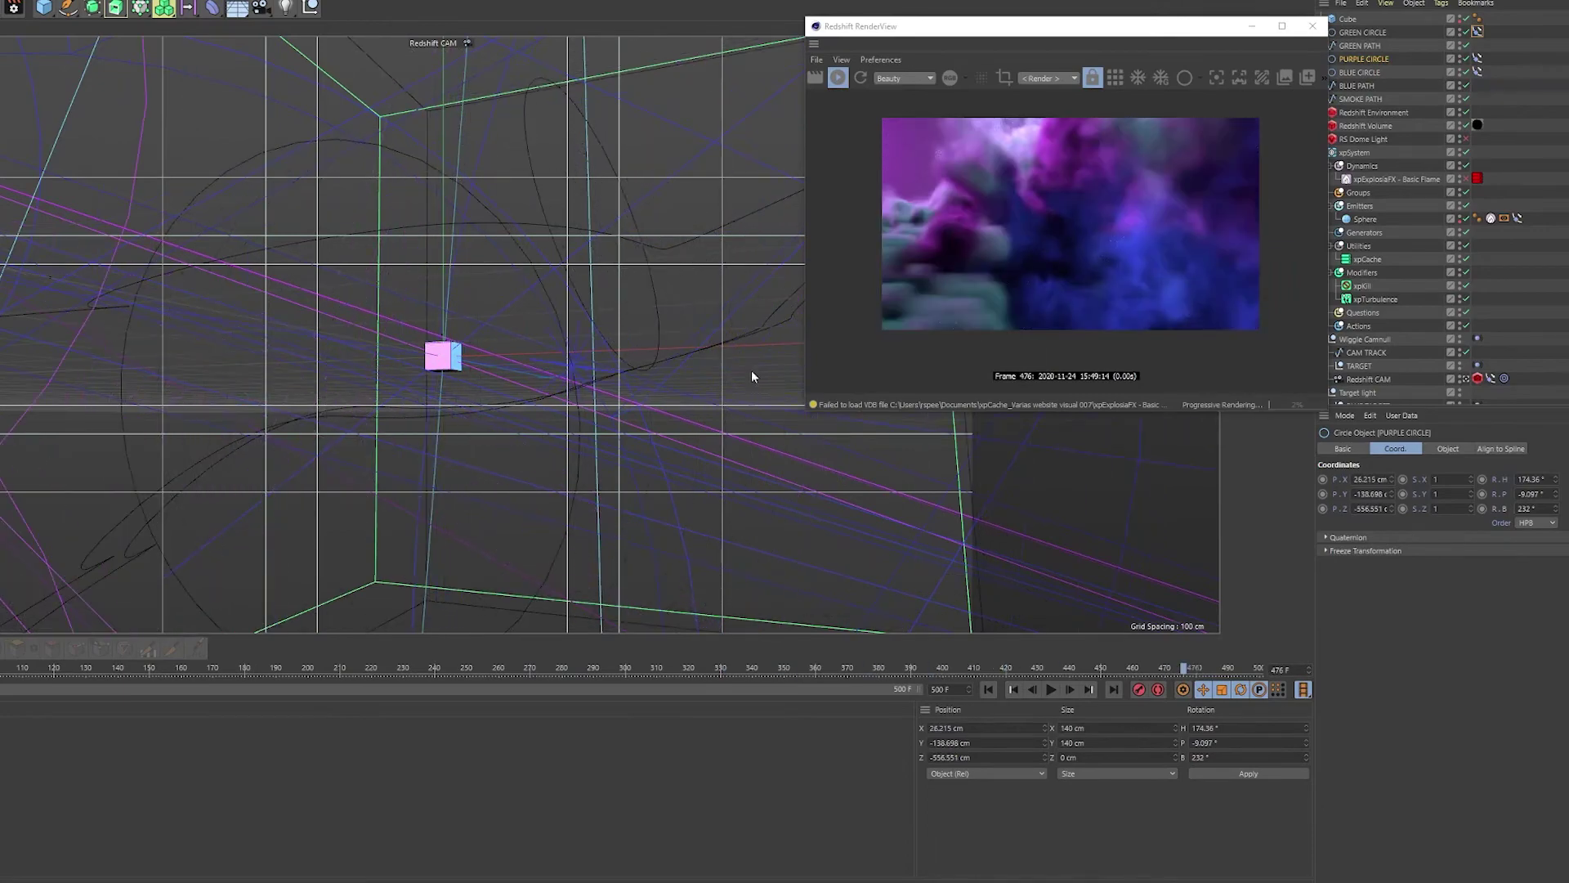